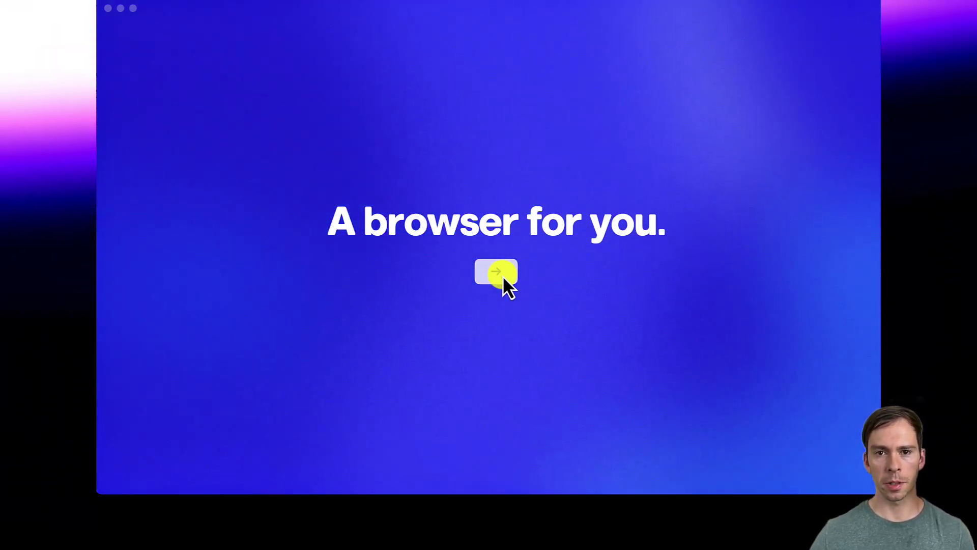
# Step: Begin onboarding, peek at sign-in, and return to the Create an account form
pyautogui.click(503, 276)
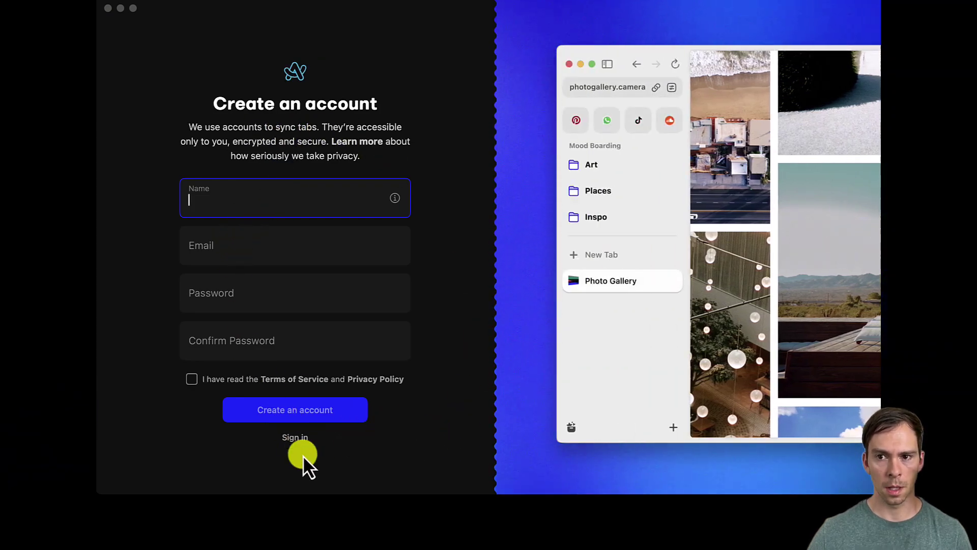
pyautogui.click(300, 439)
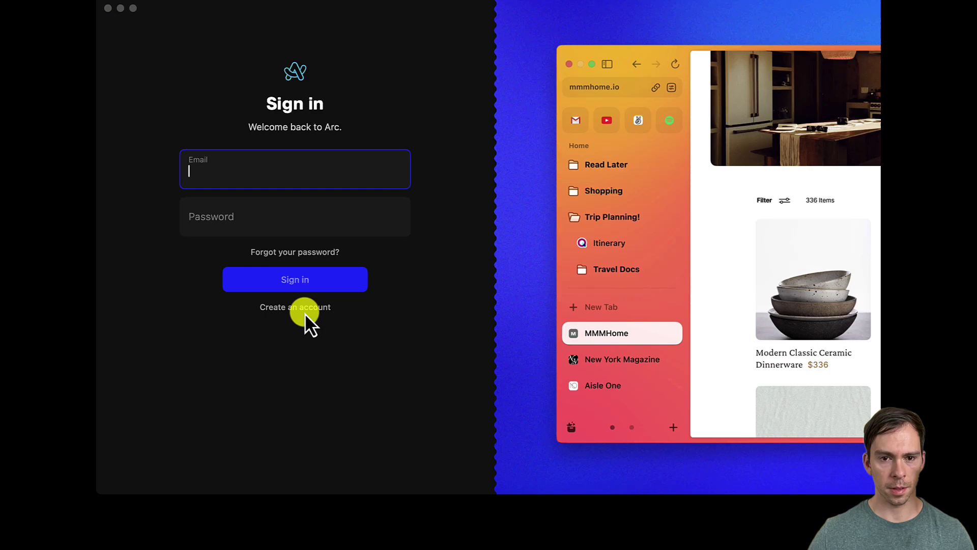
pyautogui.click(304, 309)
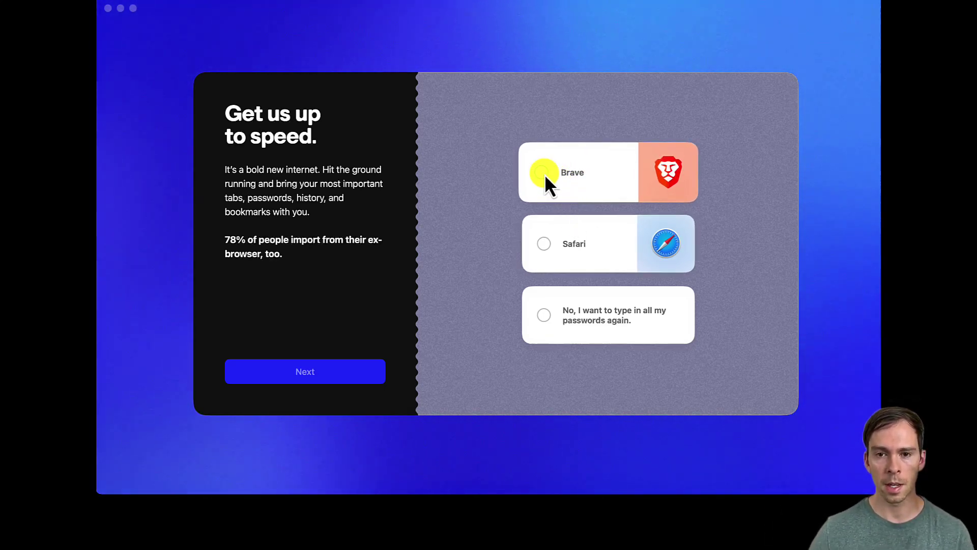
# Step: Import from Brave, keep X and YouTube as favourite apps, and select all bookmarks
pyautogui.click(580, 190)
pyautogui.click(303, 380)
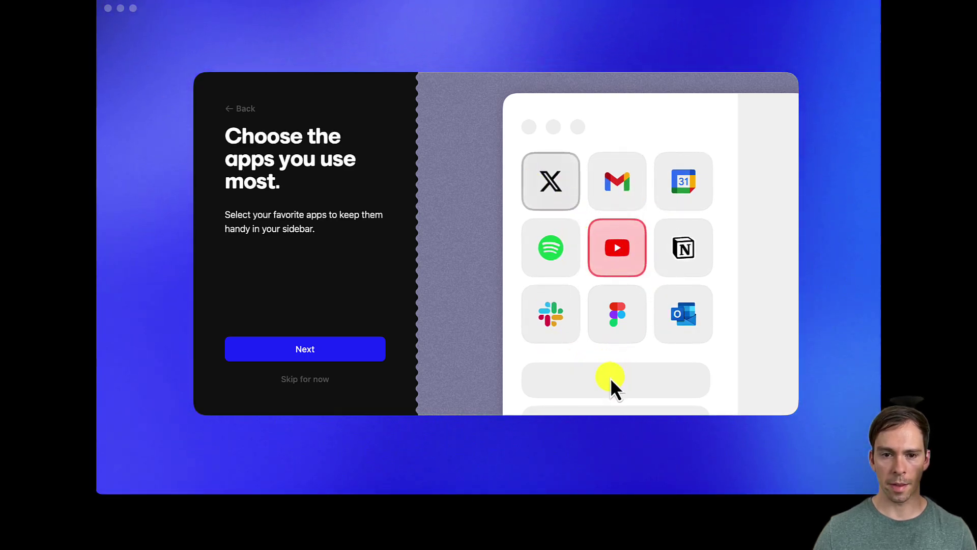
pyautogui.click(316, 348)
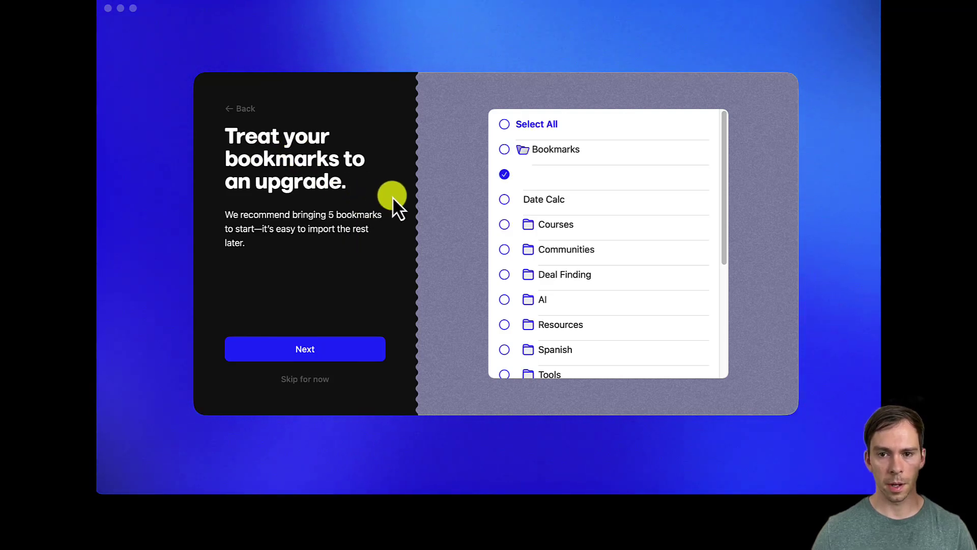
pyautogui.scroll(-5, 662, 285)
pyautogui.scroll(5, 656, 288)
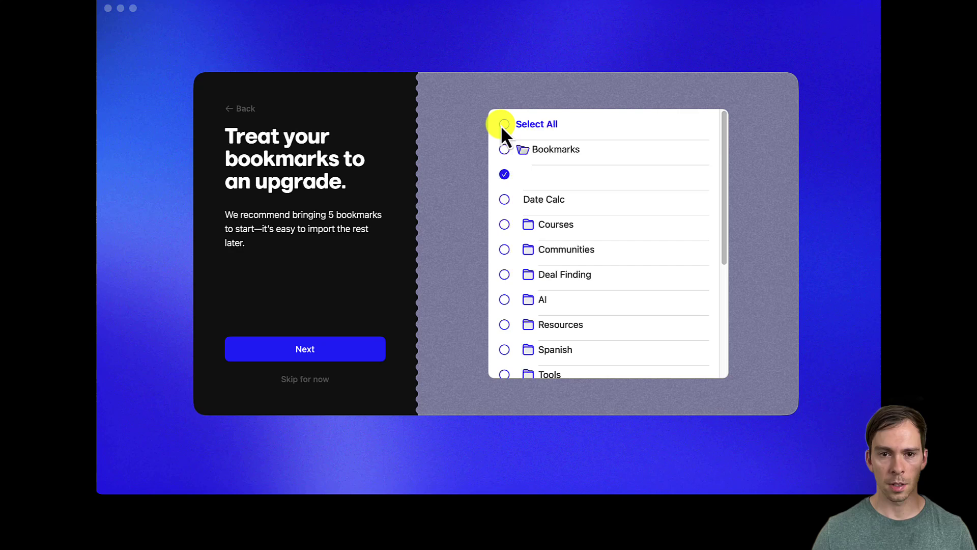
pyautogui.click(504, 124)
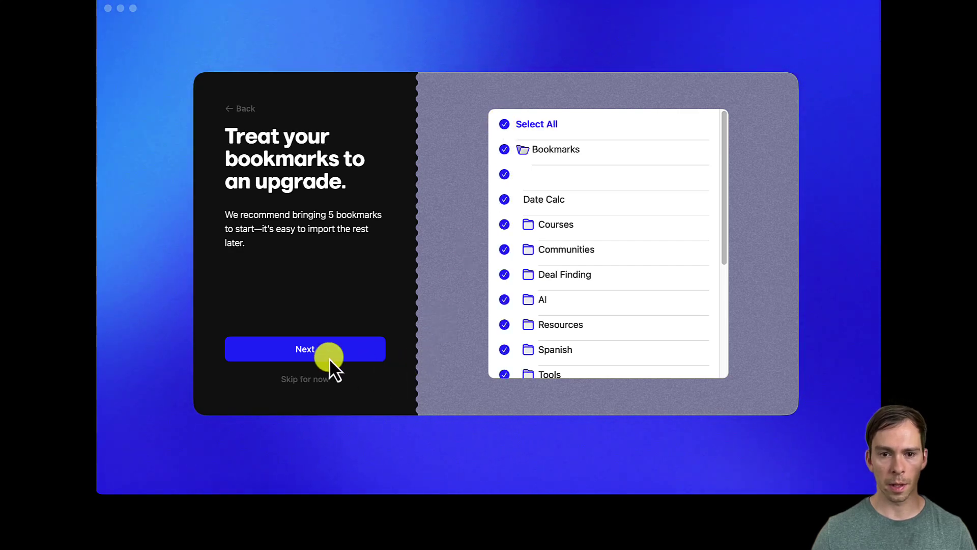
# Step: Try yellow, red-orange, crimson and green theme colours, then pick purple
pyautogui.click(304, 349)
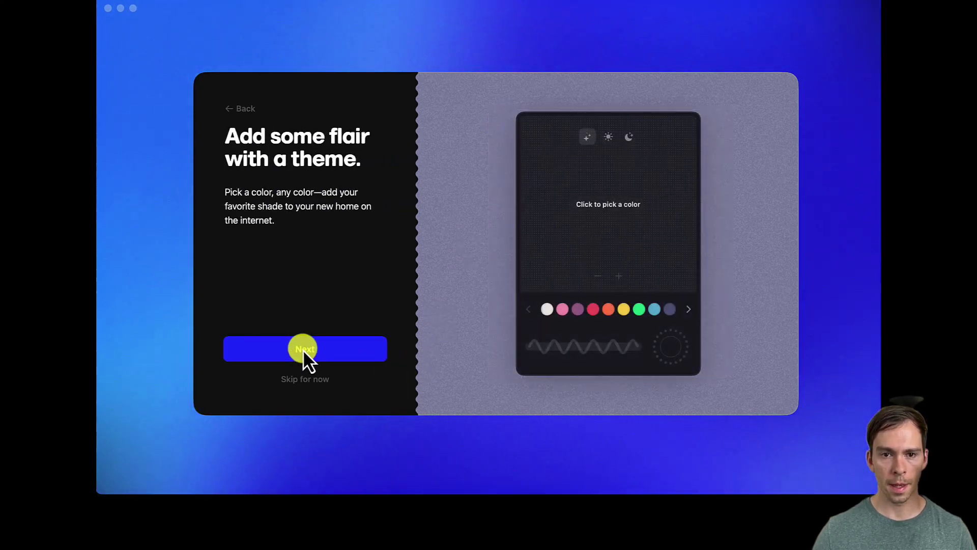
pyautogui.click(624, 309)
pyautogui.click(608, 308)
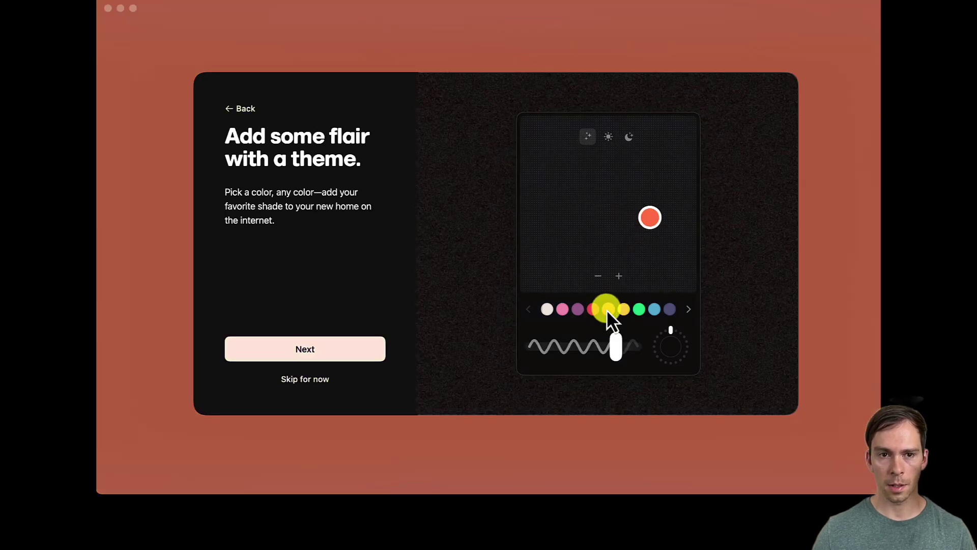
pyautogui.click(598, 307)
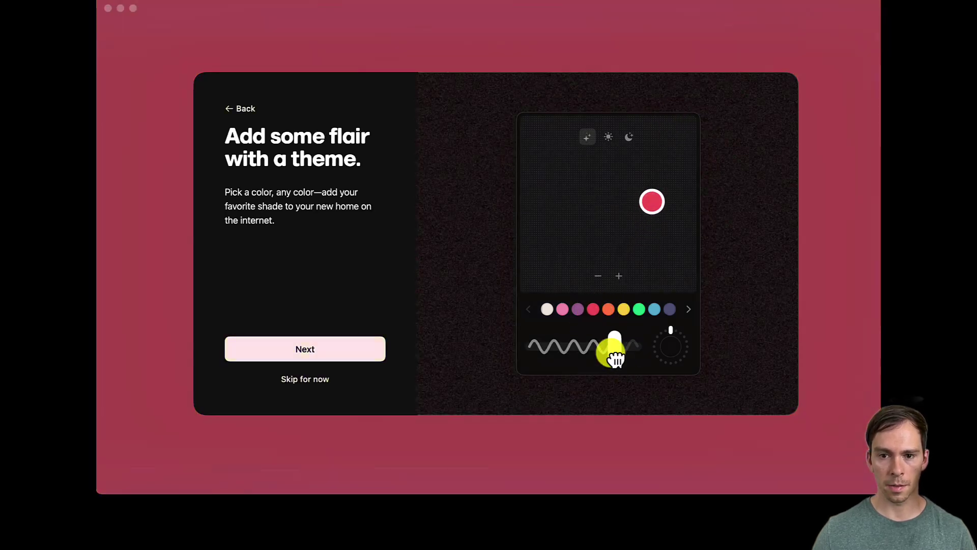
pyautogui.moveTo(545, 362)
pyautogui.mouseDown()
pyautogui.moveTo(628, 360)
pyautogui.moveTo(533, 369)
pyautogui.moveTo(620, 362)
pyautogui.moveTo(659, 371)
pyautogui.mouseUp()
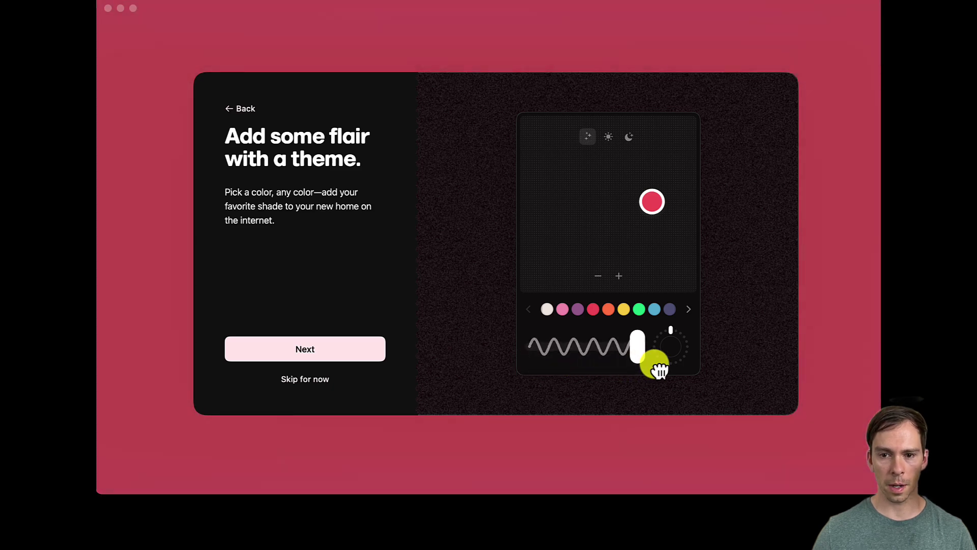
pyautogui.click(638, 309)
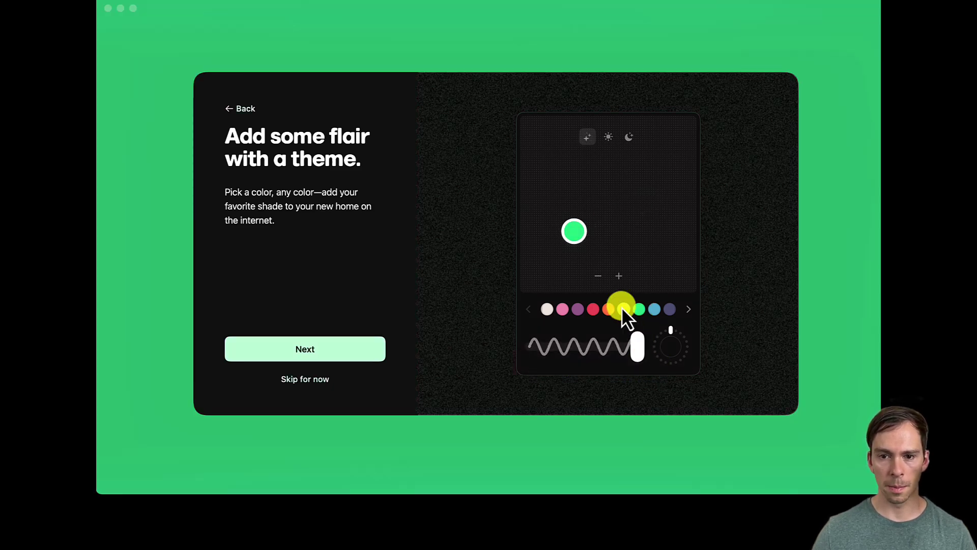
pyautogui.click(623, 307)
pyautogui.click(576, 309)
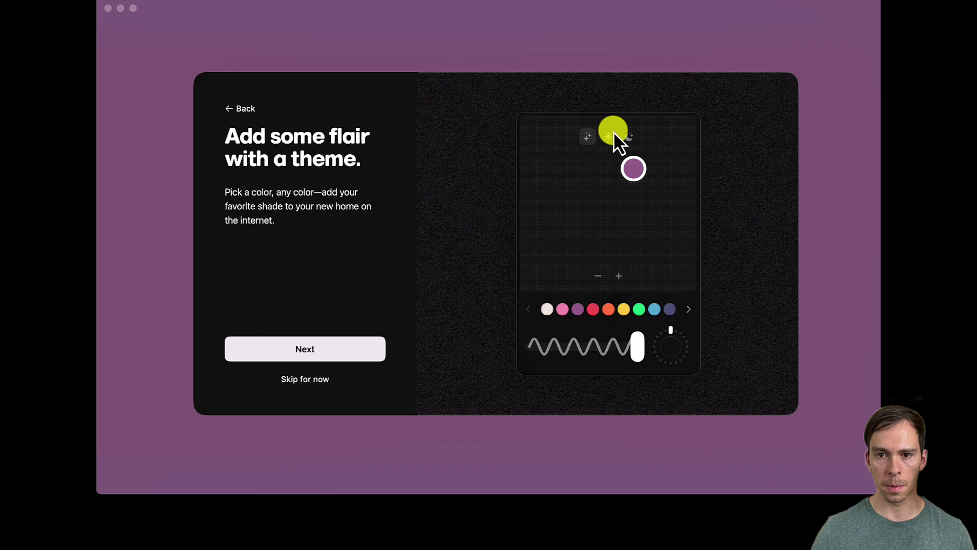
# Step: Switch the theme to dark appearance, fine-tune the purple, and accept it
pyautogui.click(604, 137)
pyautogui.click(628, 138)
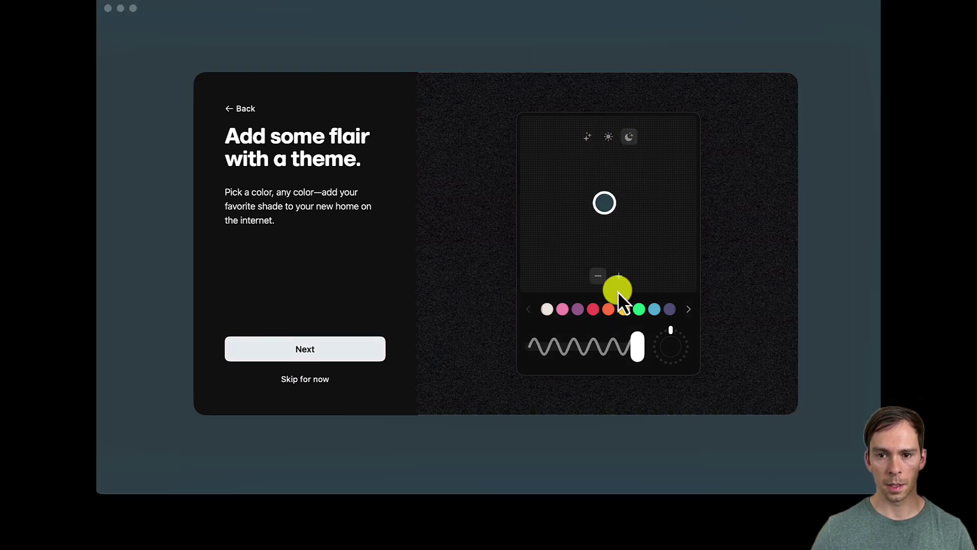
pyautogui.moveTo(604, 202); pyautogui.dragTo(632, 239)
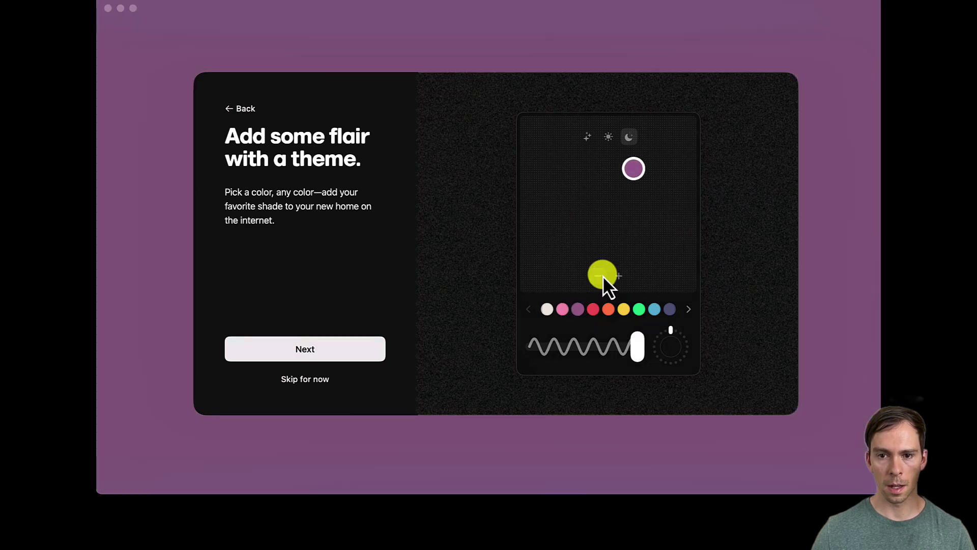
pyautogui.click(299, 352)
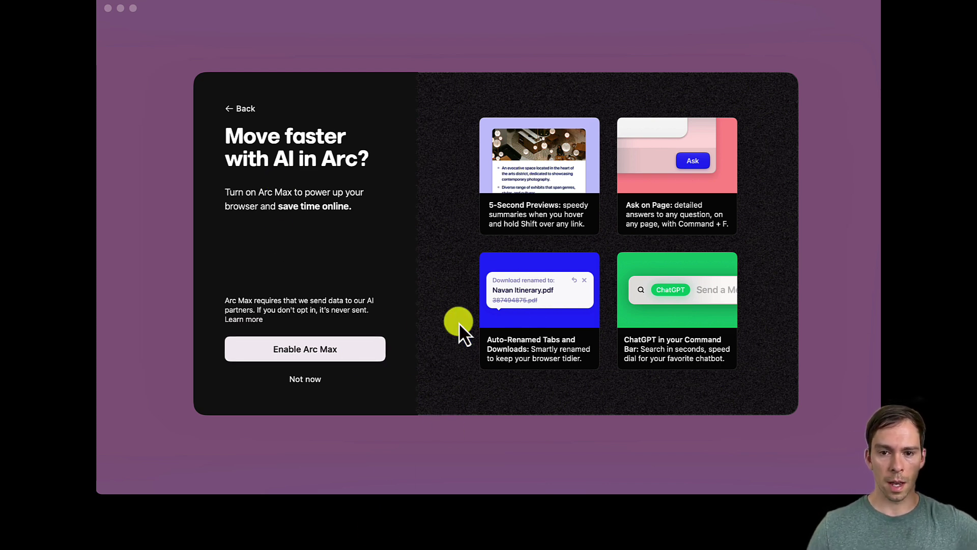
# Step: Enable Arc Max, choose 'NO, still exploring my options' for default browser, and get started
pyautogui.click(307, 343)
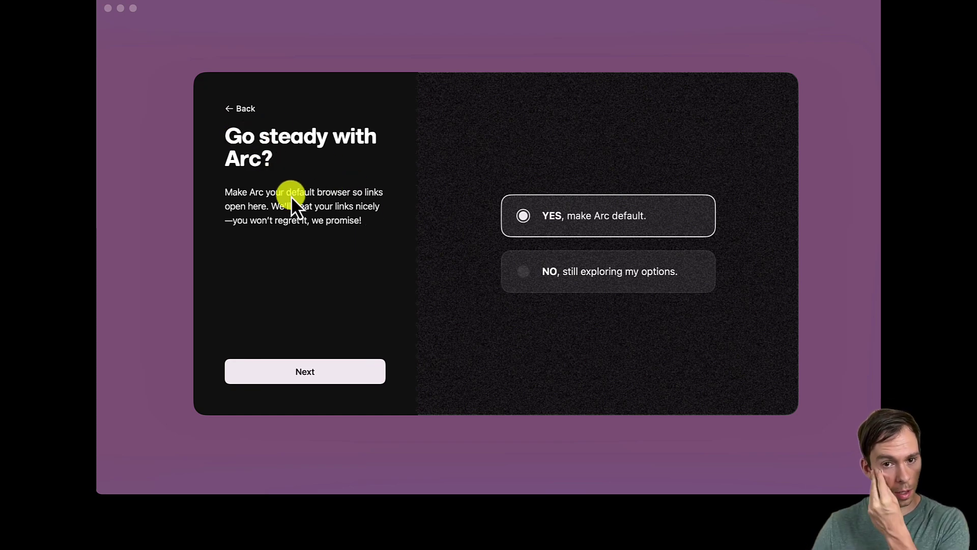
pyautogui.click(634, 285)
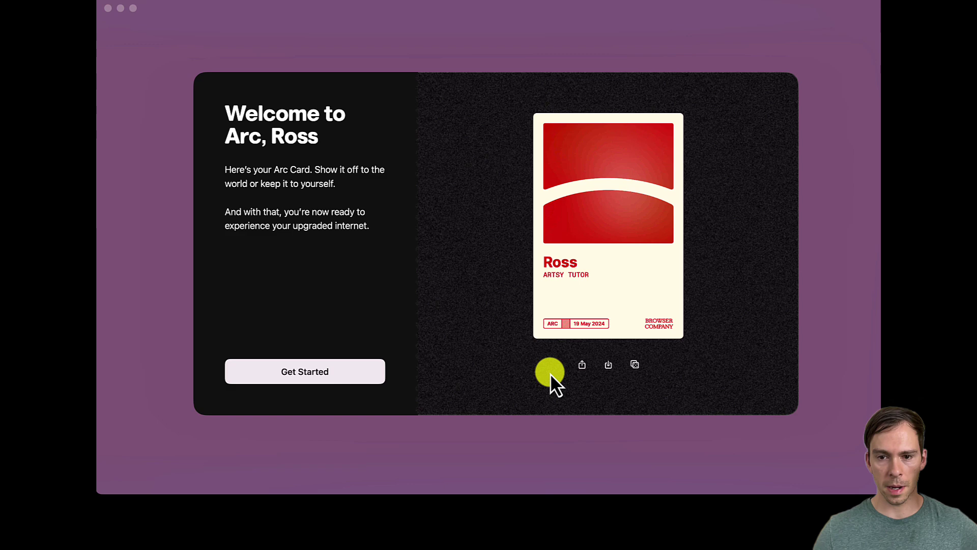
pyautogui.click(292, 391)
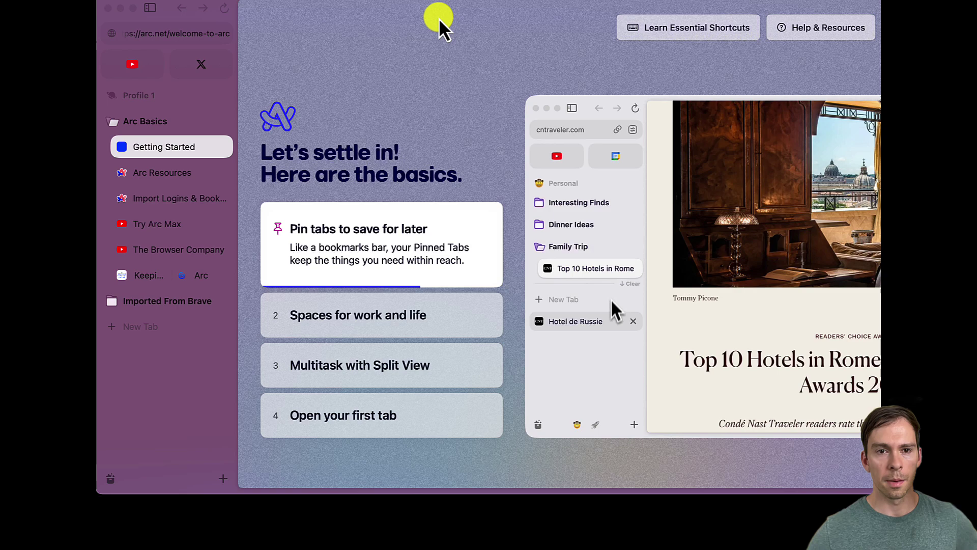
# Step: Open and close the command bar, collapse the sidebar, and view the Pin tabs tip
pyautogui.click(170, 34)
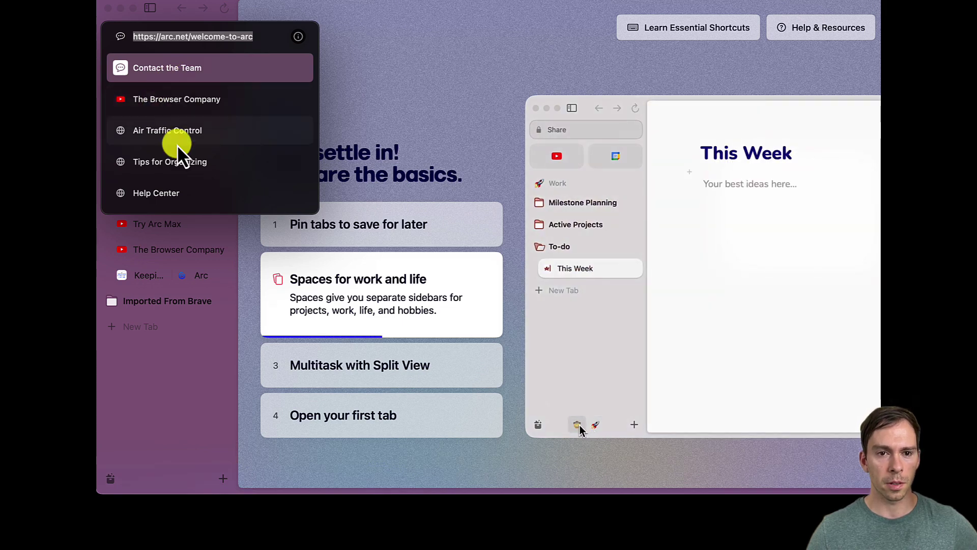
pyautogui.click(331, 74)
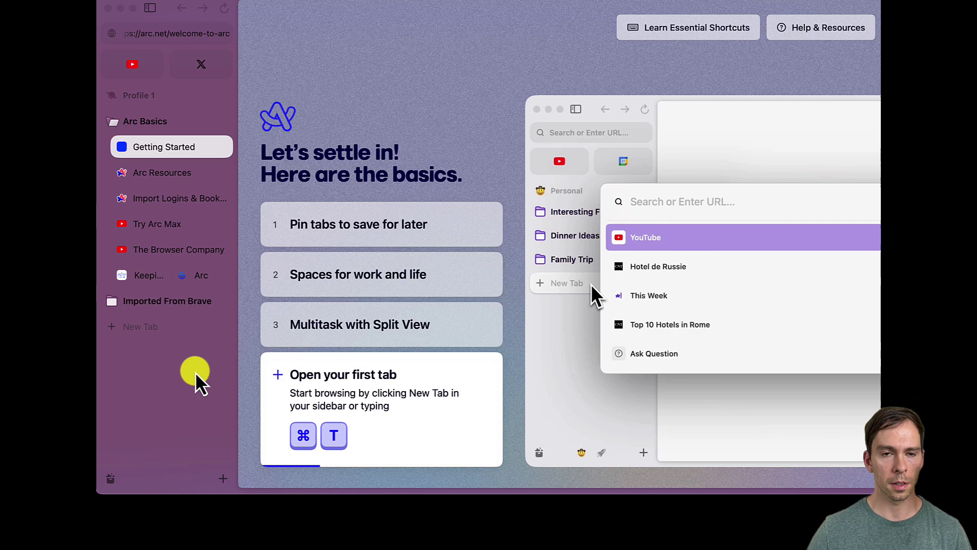
pyautogui.click(149, 9)
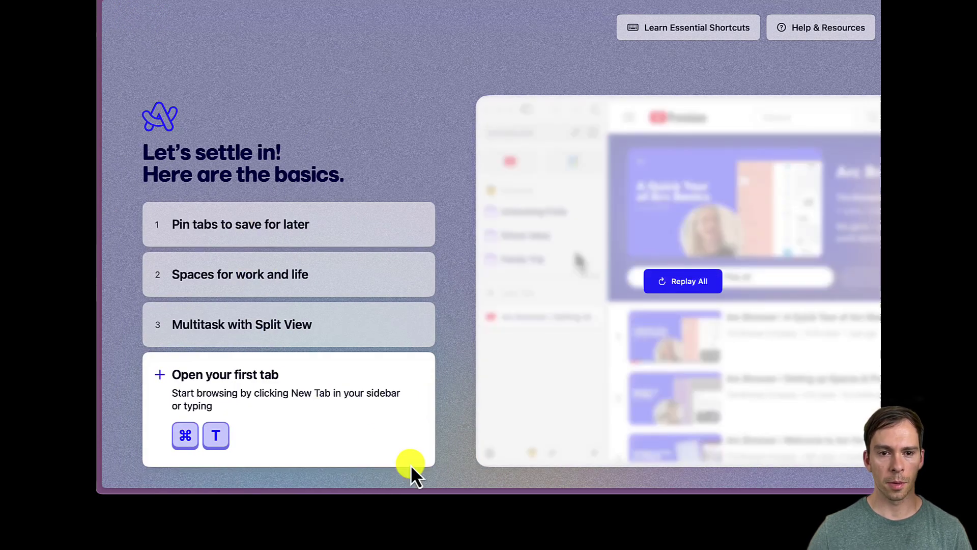
pyautogui.click(341, 243)
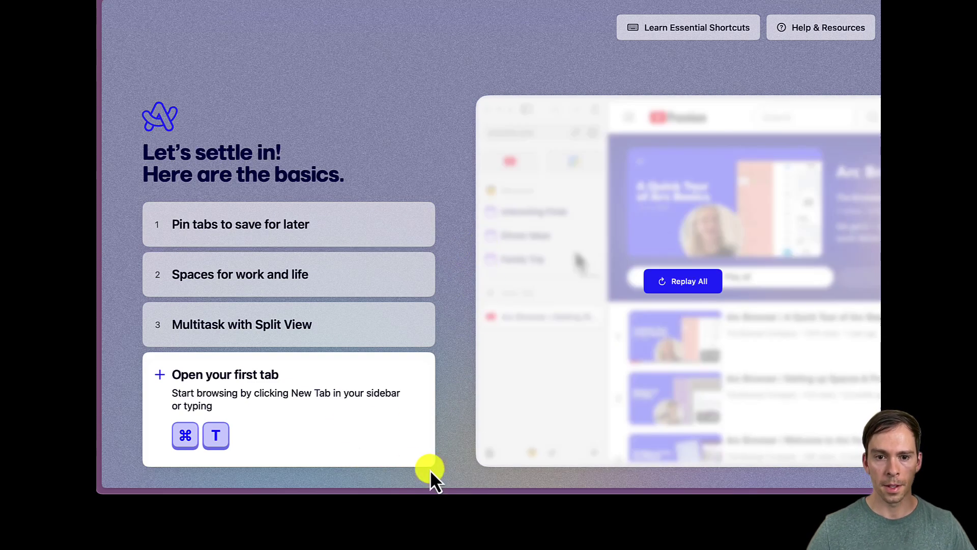
# Step: Open the command bar with Cmd+T and browse the open-tab suggestions like Strengths and Haters
pyautogui.press('super+t')
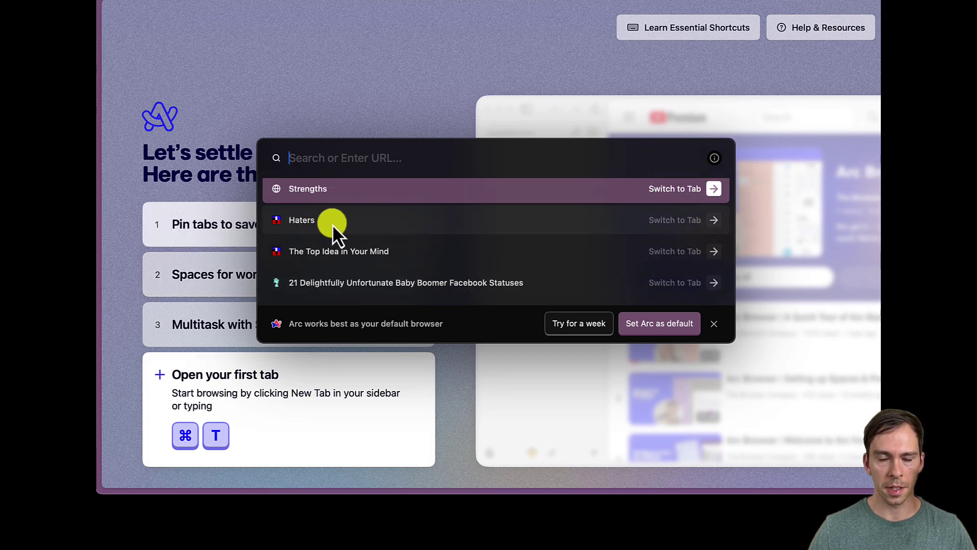
pyautogui.scroll(-1, 367, 261)
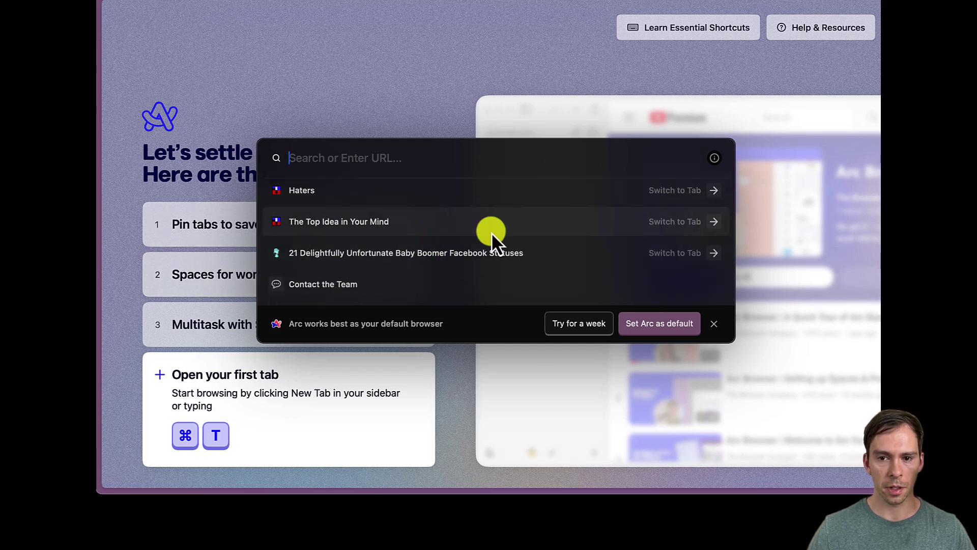
pyautogui.scroll(1, 402, 287)
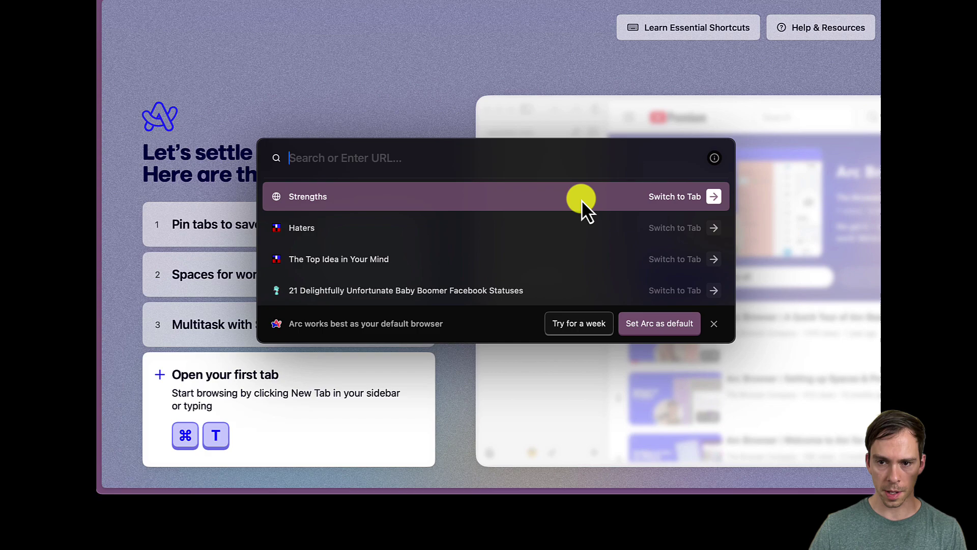
# Step: Switch to the Strengths article tab and scroll through it
pyautogui.click(701, 205)
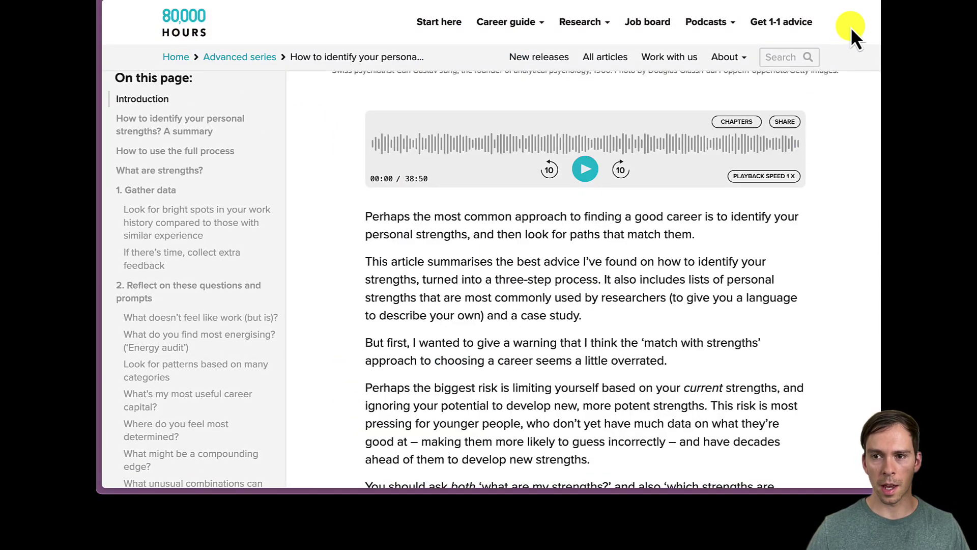
pyautogui.scroll(-2, 794, 188)
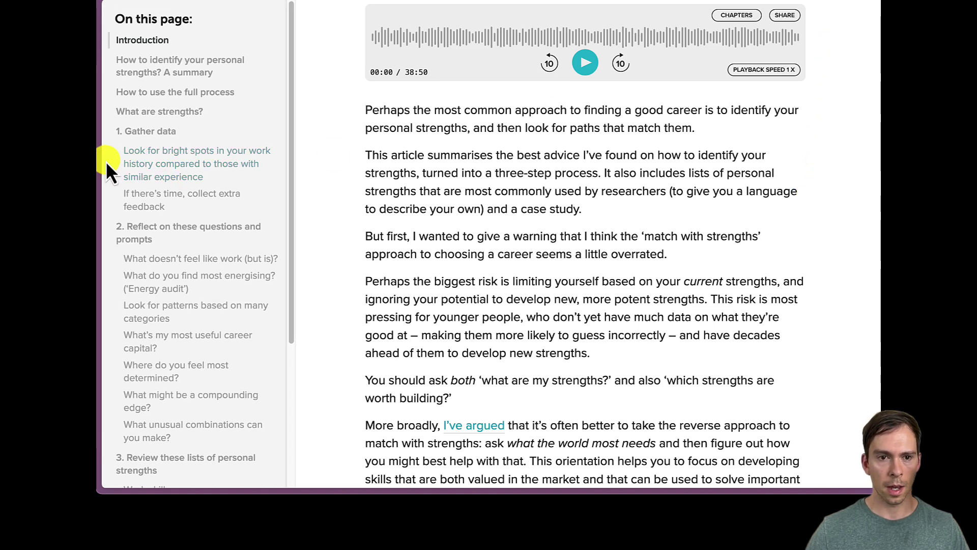
pyautogui.moveTo(160, 5)
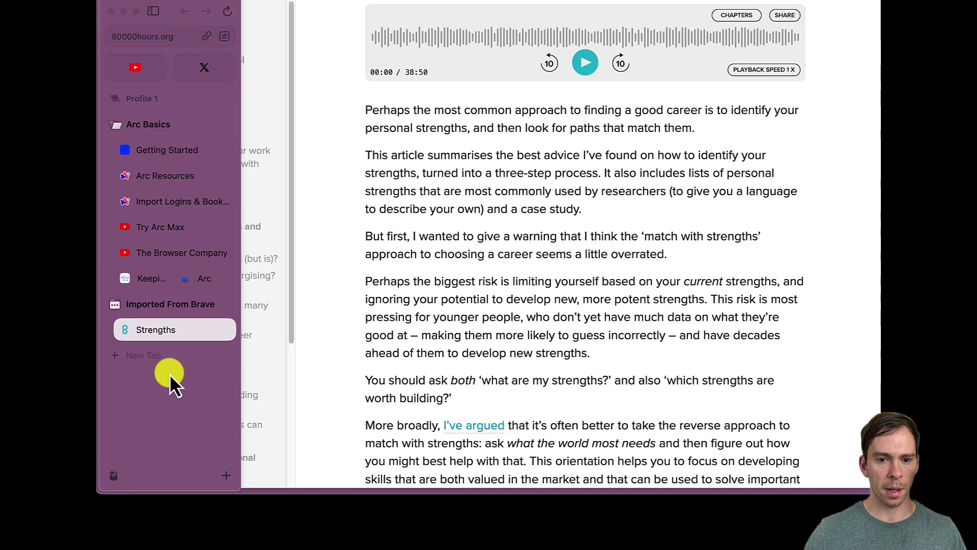
# Step: In the Library, show computer media with Desktop access, view Downloads, then exit
pyautogui.click(112, 478)
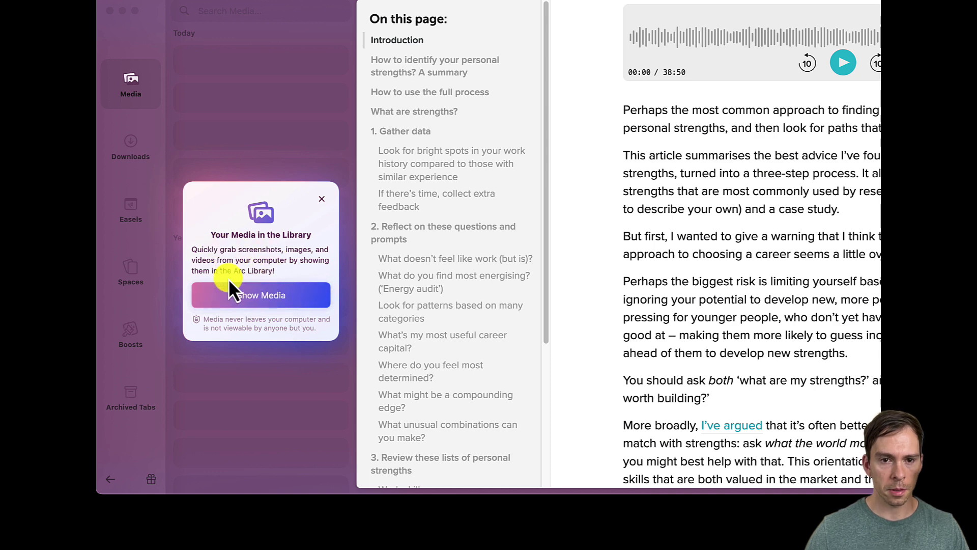
pyautogui.click(252, 298)
pyautogui.click(483, 191)
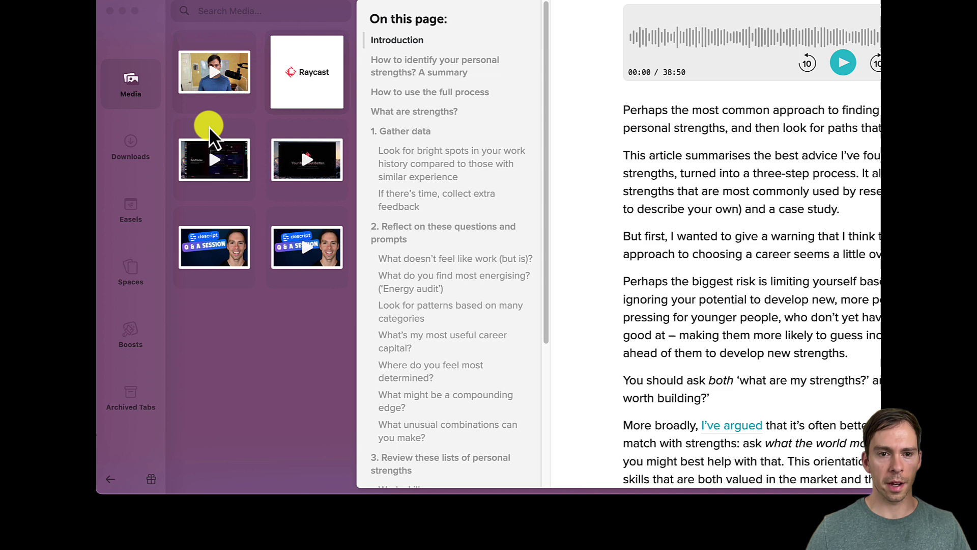
pyautogui.click(130, 155)
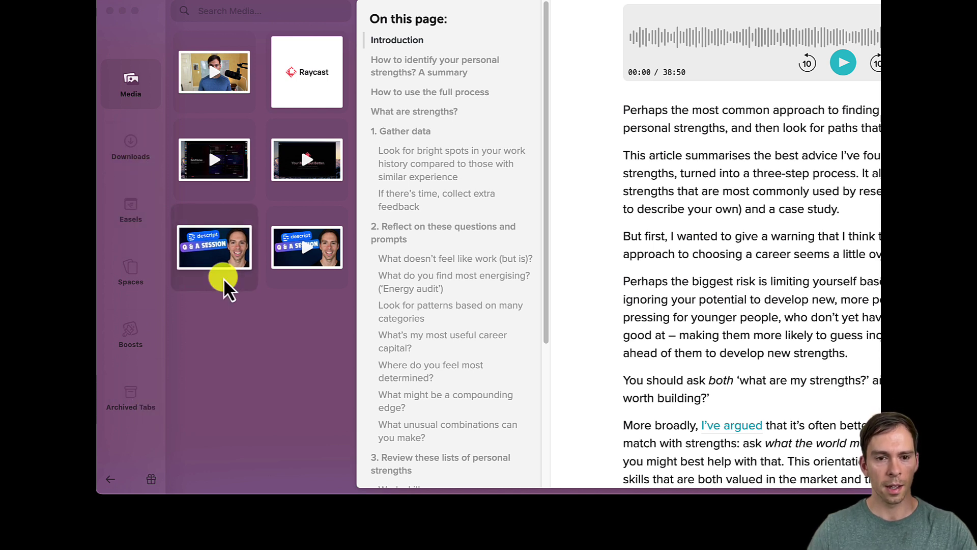
pyautogui.click(109, 480)
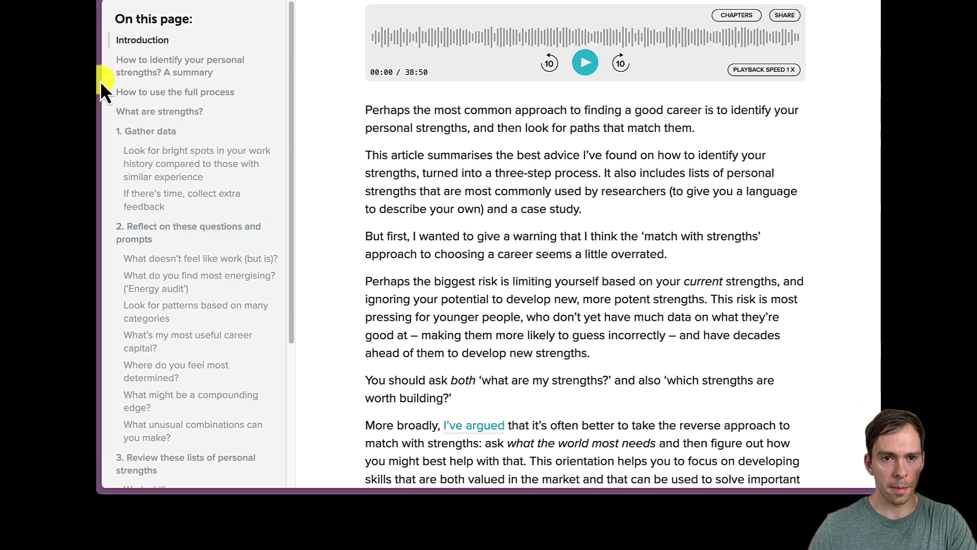
# Step: Switch to the pinned X site and dismiss its welcome banner
pyautogui.moveTo(99, 87)
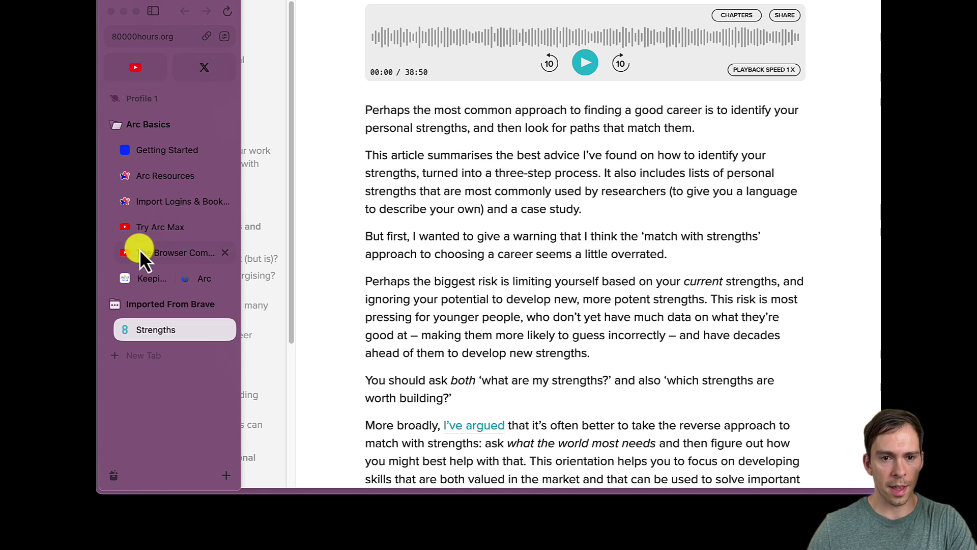
pyautogui.click(199, 66)
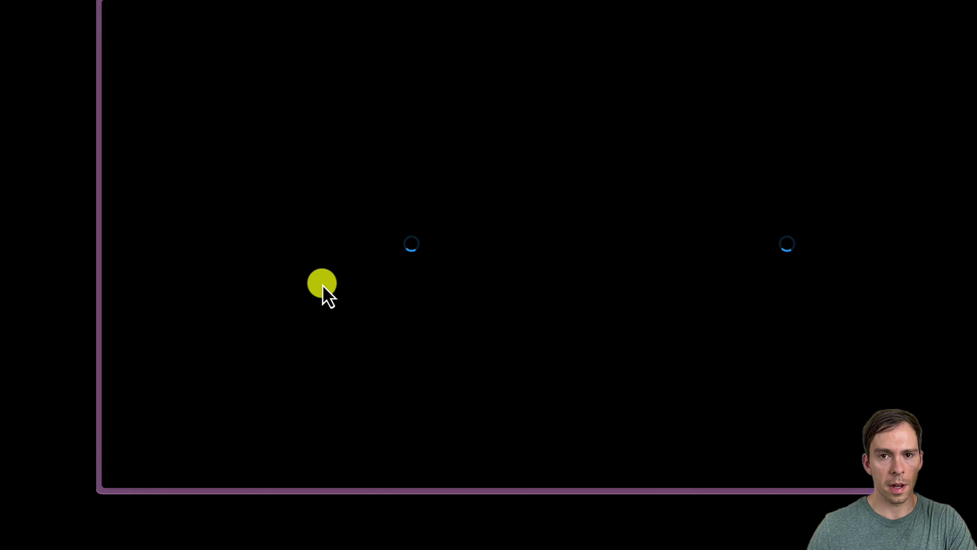
pyautogui.click(774, 436)
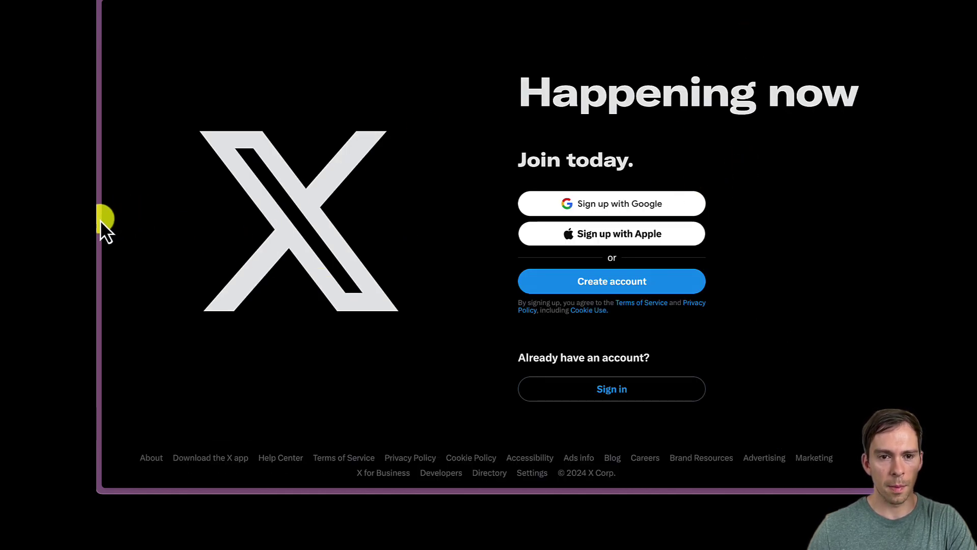
# Step: Expand Bookmarks, collapse Imported From Brave, and start a new Boost for x.com
pyautogui.moveTo(99, 219)
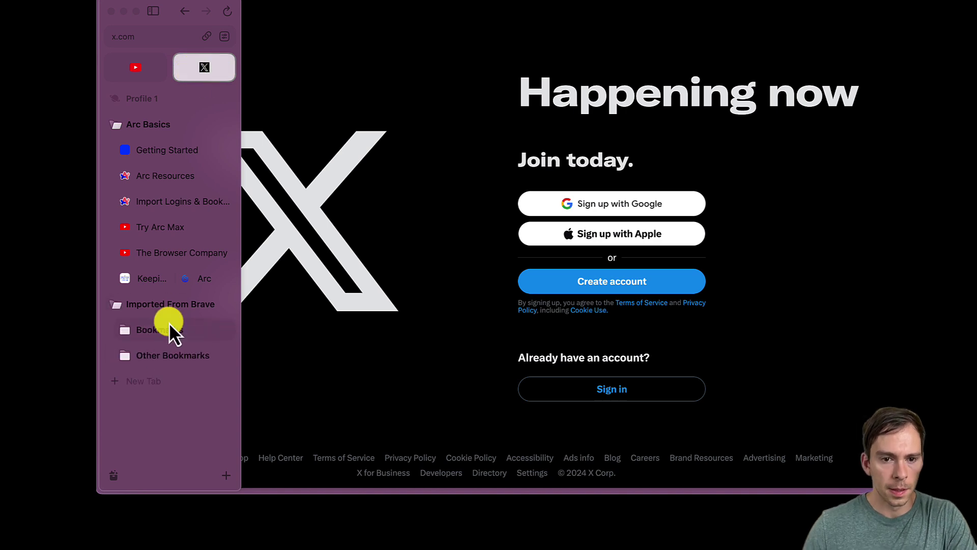
pyautogui.click(168, 322)
pyautogui.click(163, 301)
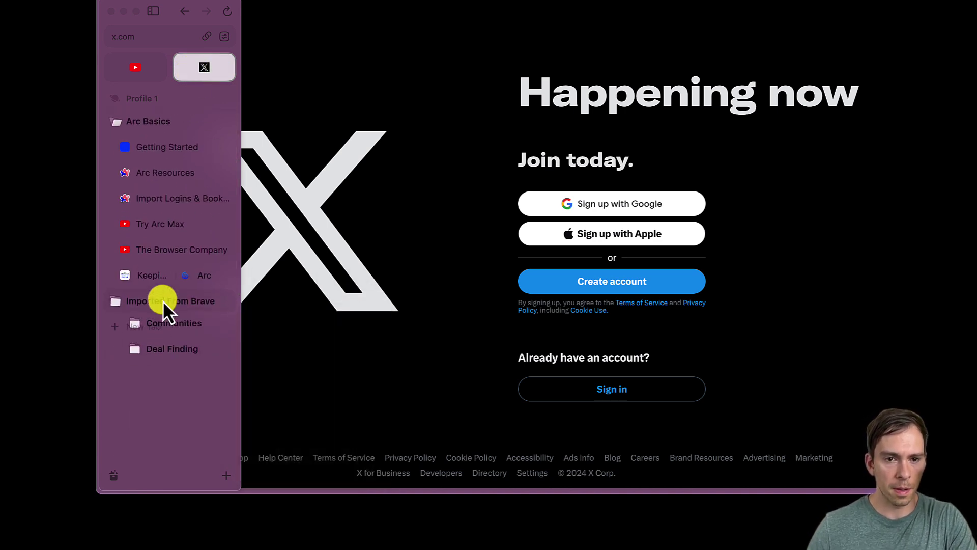
pyautogui.click(225, 475)
pyautogui.click(158, 376)
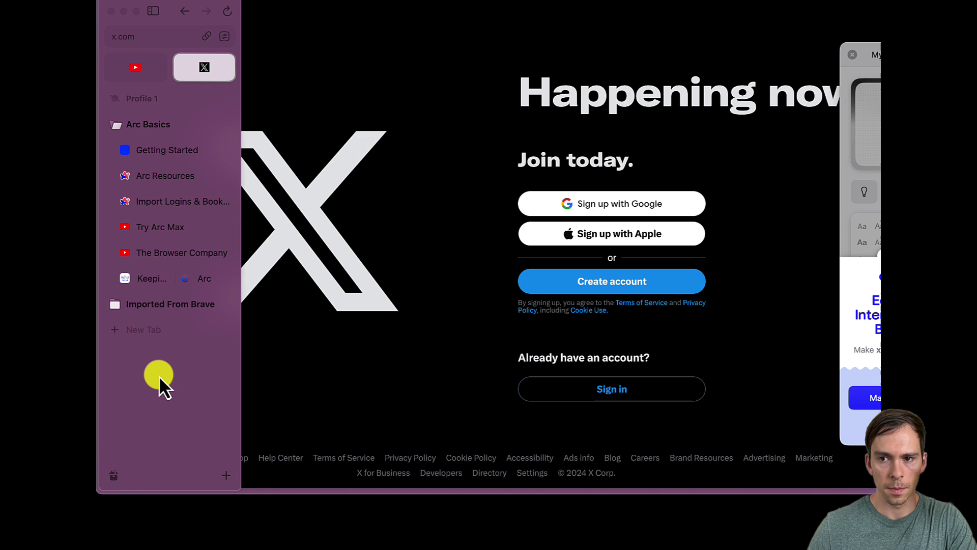
# Step: Centre the Boost editor, recolour the X page green, and turn on zapping
pyautogui.moveTo(648, 55); pyautogui.dragTo(422, 32)
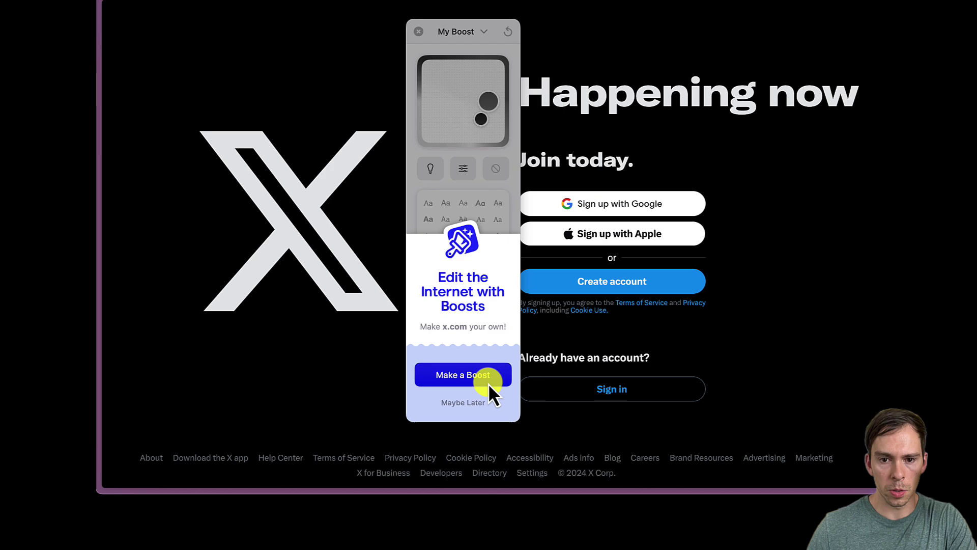
pyautogui.click(470, 381)
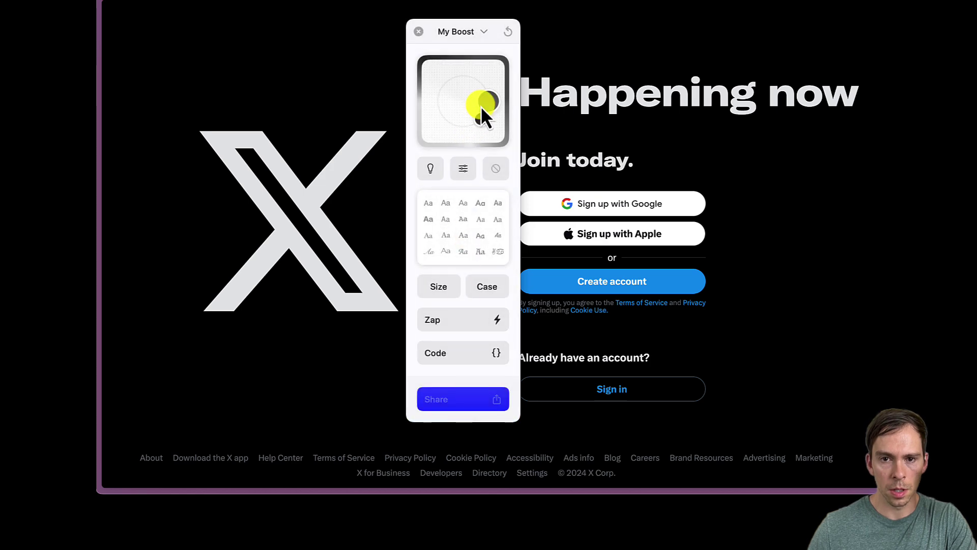
pyautogui.moveTo(452, 100); pyautogui.dragTo(463, 157)
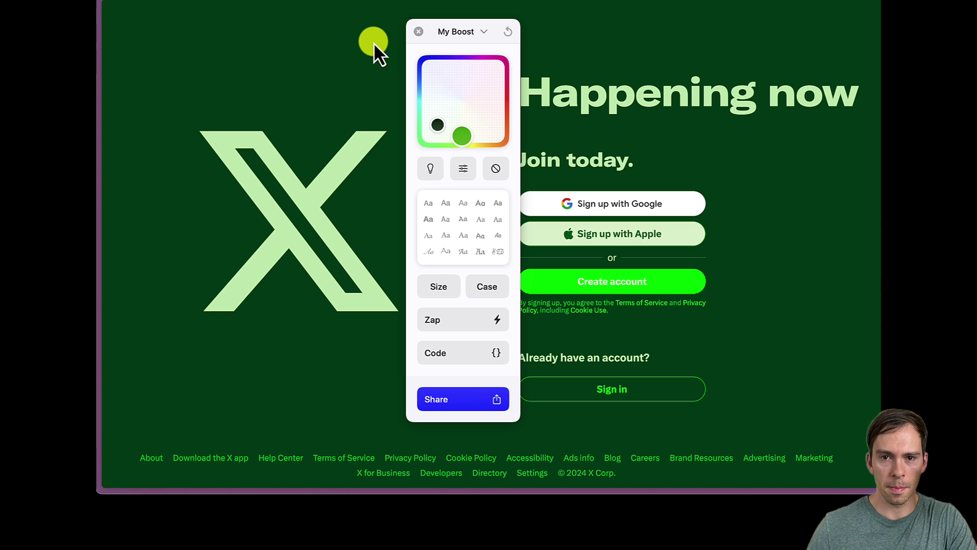
pyautogui.click(460, 314)
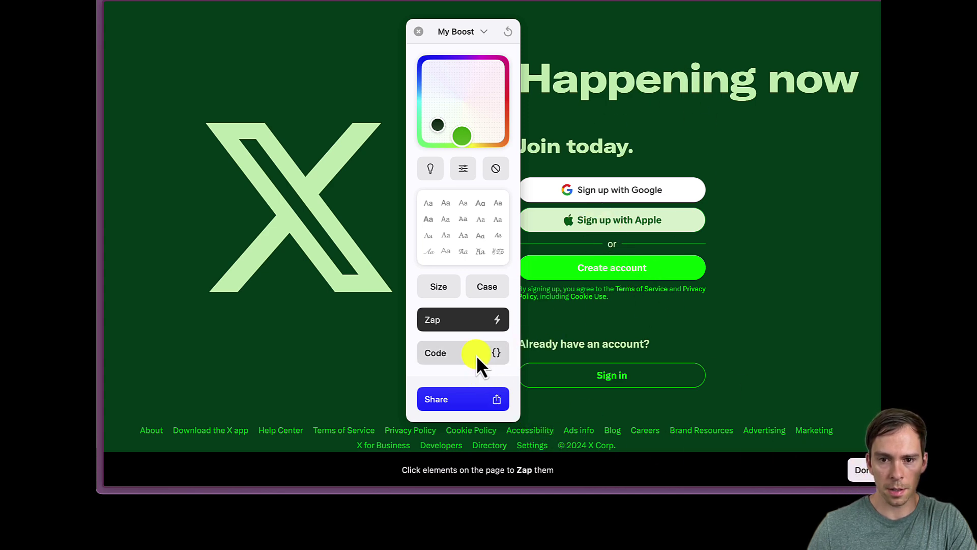
# Step: Look through the Boost's CSS and JavaScript code tabs, then return to main options
pyautogui.click(447, 358)
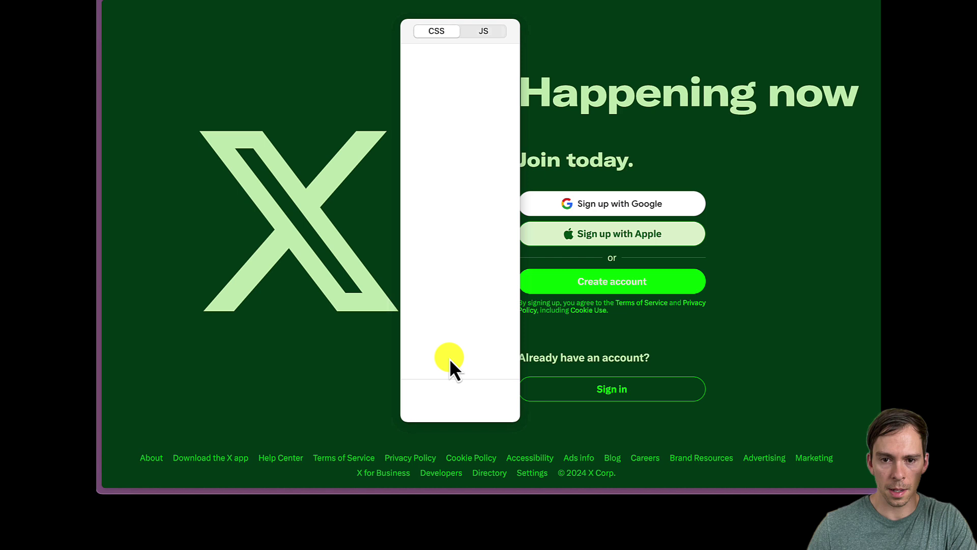
pyautogui.click(377, 54)
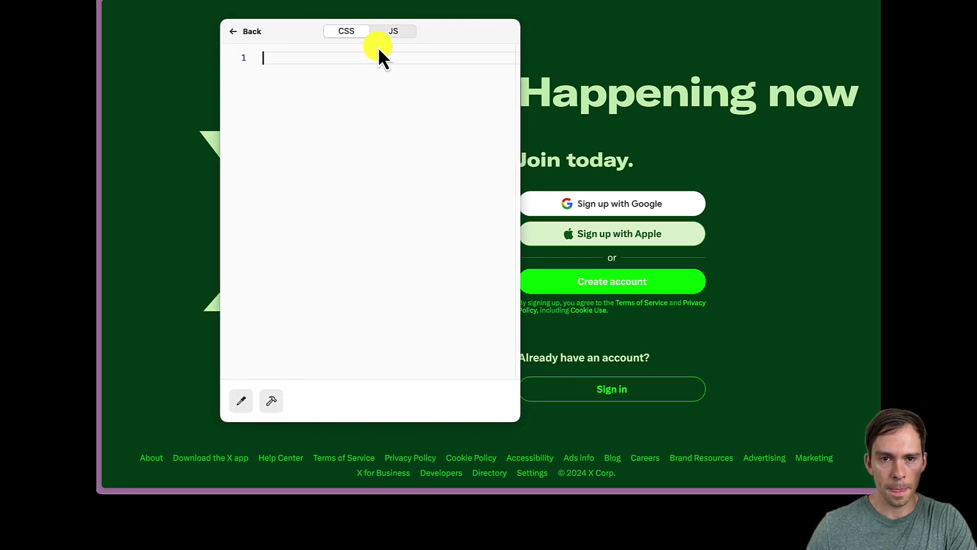
pyautogui.moveTo(453, 38); pyautogui.dragTo(503, 45)
pyautogui.click(447, 41)
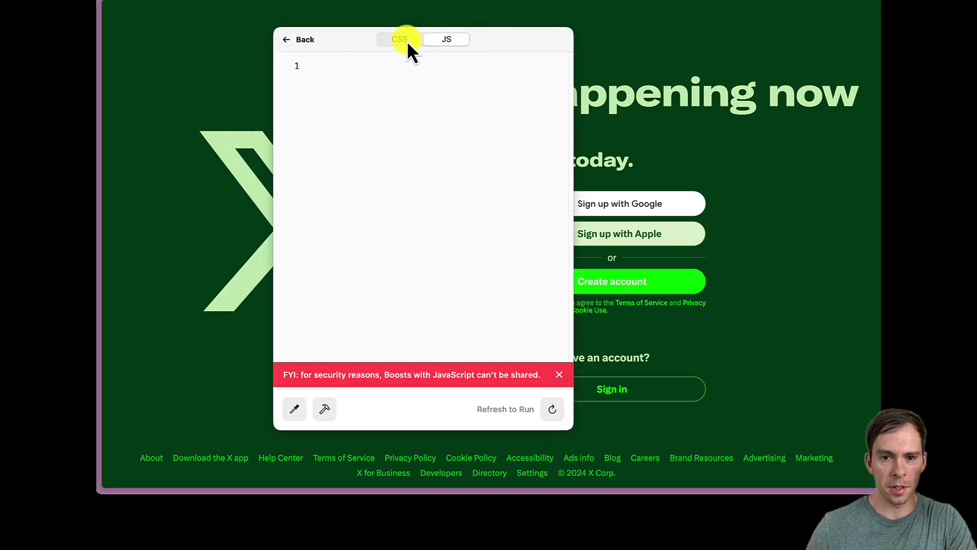
pyautogui.click(407, 41)
pyautogui.click(453, 42)
pyautogui.click(383, 44)
pyautogui.click(291, 39)
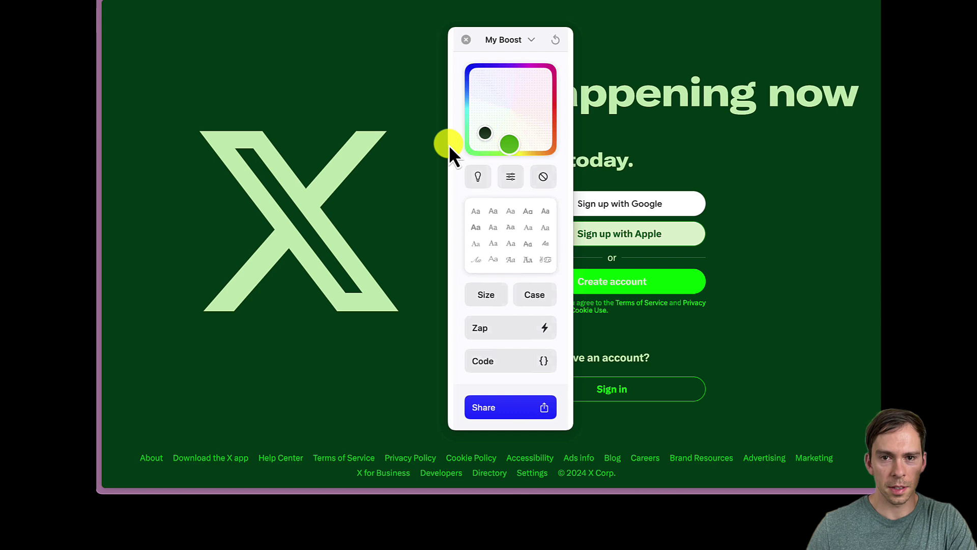
# Step: Reset all edits and delete the x.com Boost, confirming Delete
pyautogui.click(534, 38)
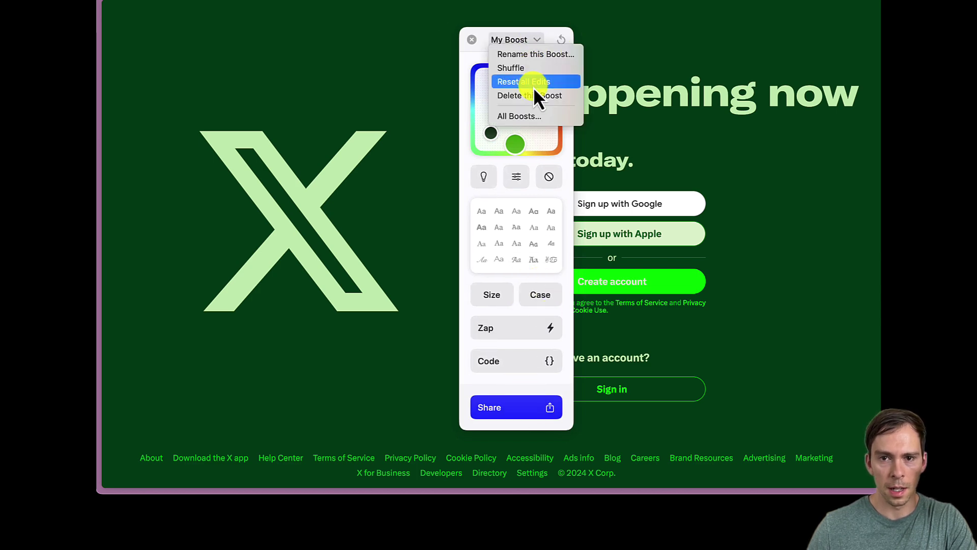
pyautogui.click(529, 82)
pyautogui.click(515, 41)
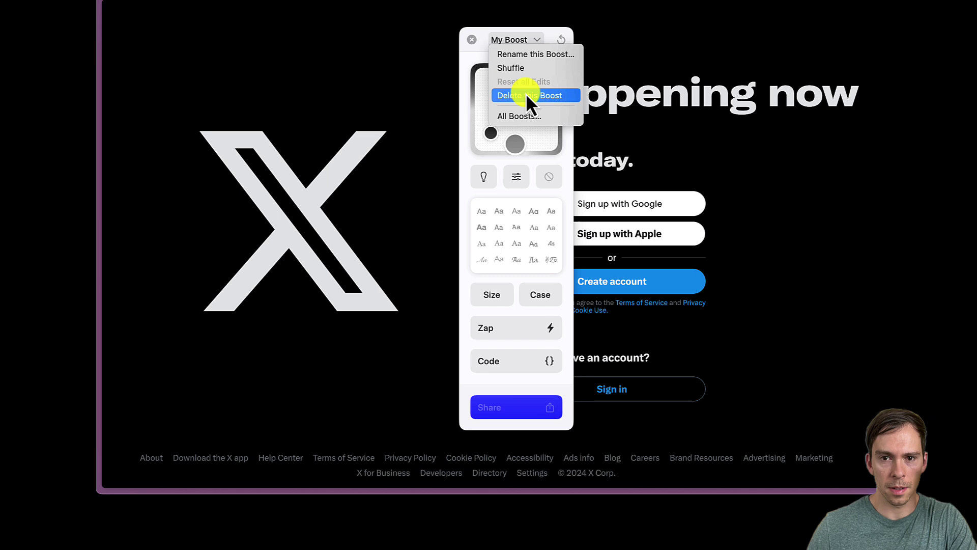
pyautogui.click(526, 93)
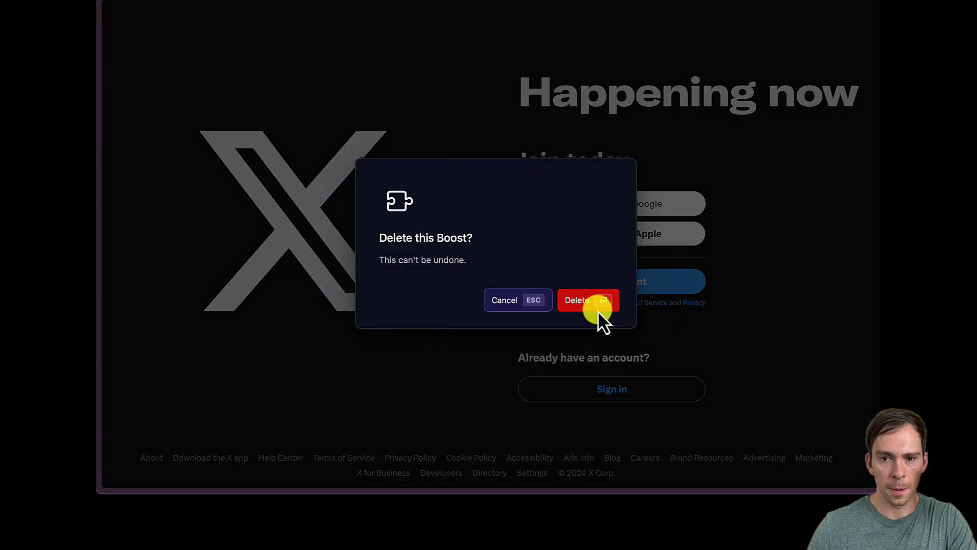
pyautogui.click(587, 305)
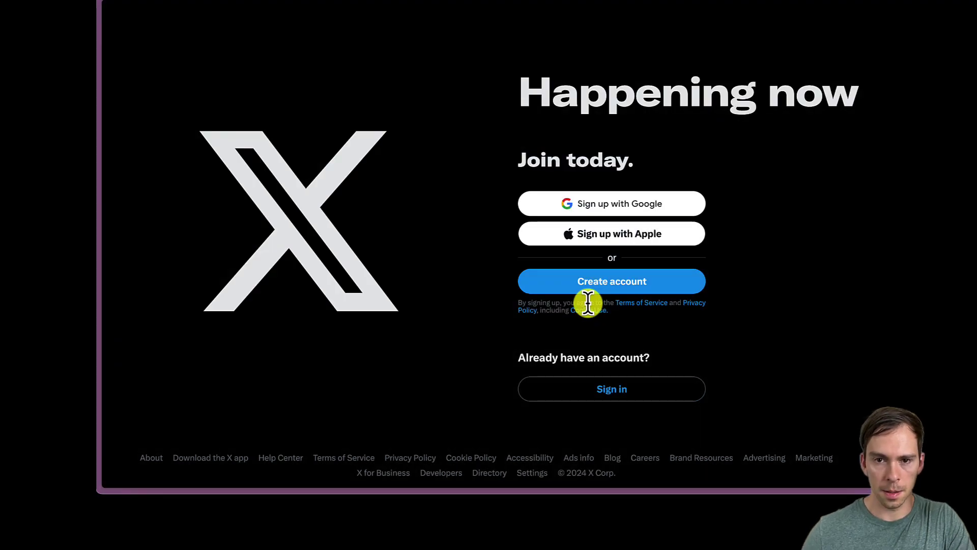
# Step: Create a new blank easel and place a small green square on the right
pyautogui.moveTo(103, 203)
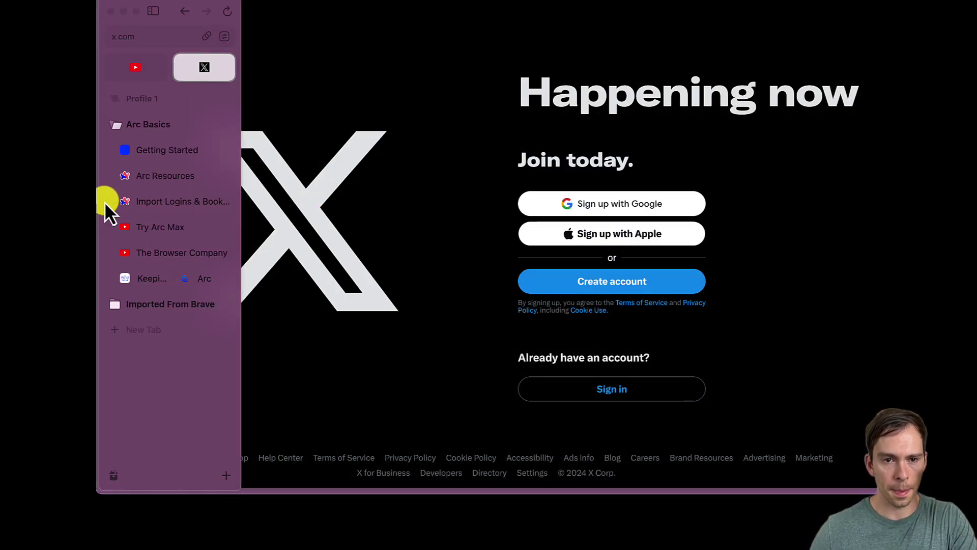
pyautogui.click(226, 477)
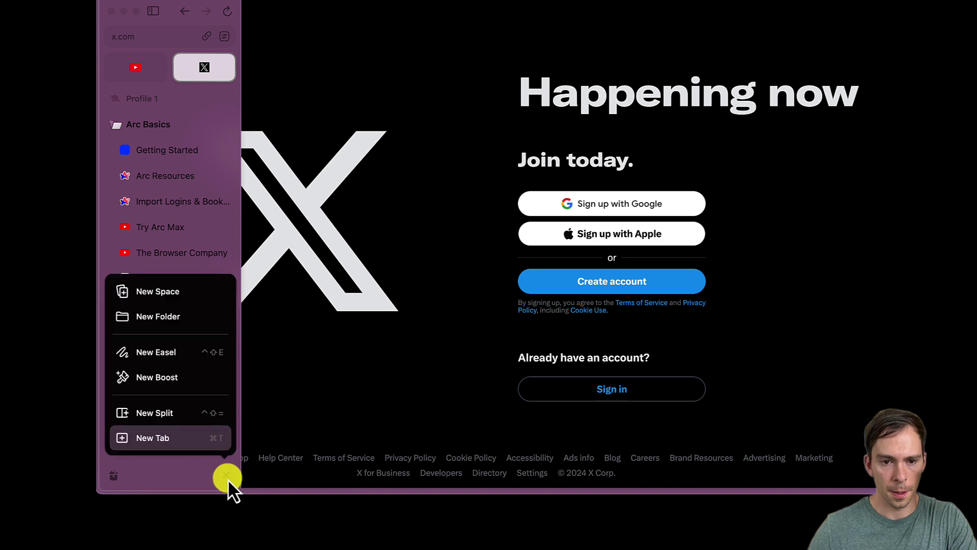
pyautogui.click(169, 359)
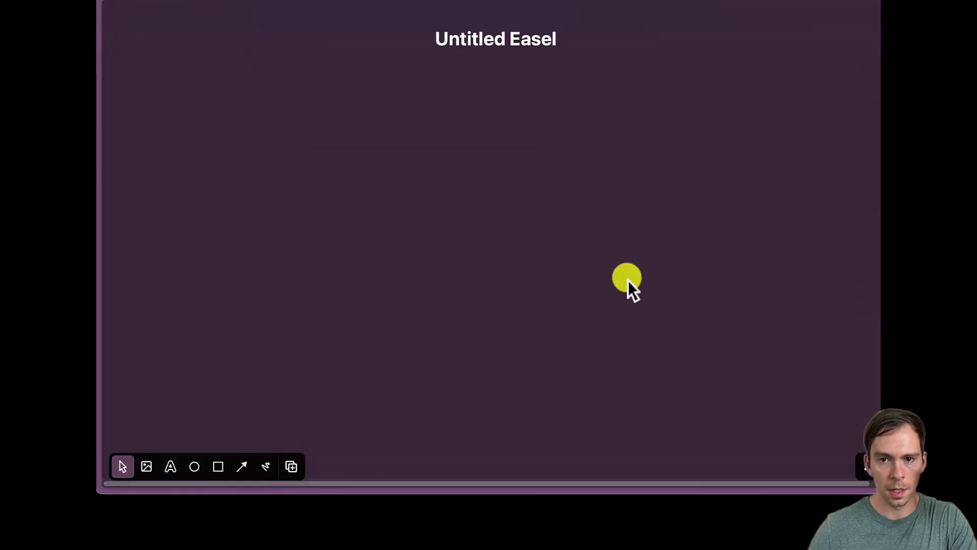
pyautogui.click(220, 475)
pyautogui.click(363, 197)
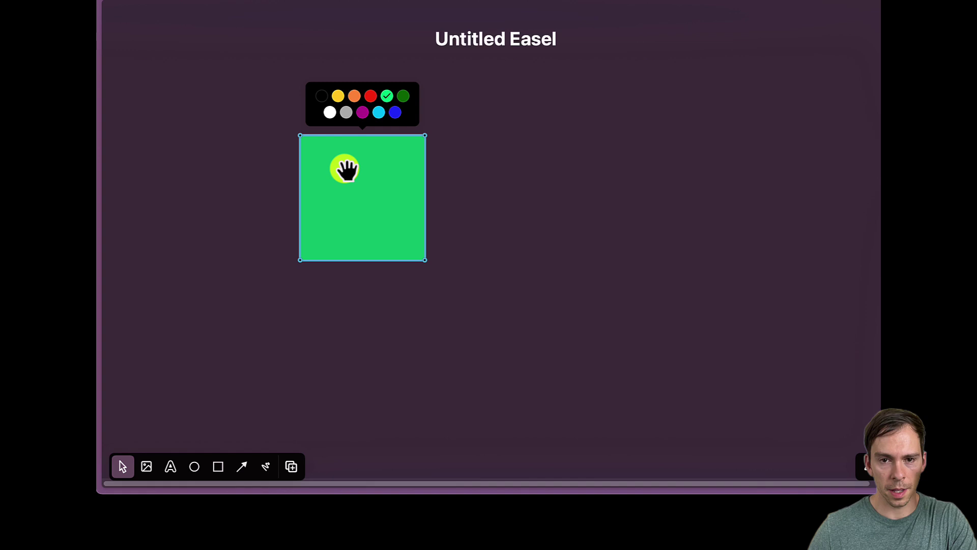
pyautogui.moveTo(399, 190); pyautogui.dragTo(551, 207)
pyautogui.moveTo(570, 281); pyautogui.dragTo(651, 223)
# Step: Draw a cyan arrow pointing at the square and add a text box below it
pyautogui.click(241, 466)
pyautogui.moveTo(331, 170); pyautogui.dragTo(535, 220)
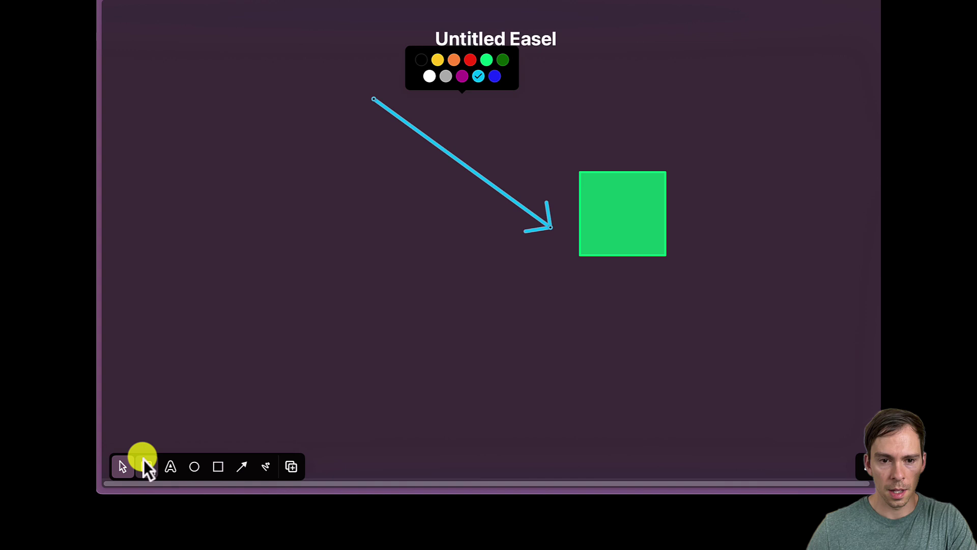
pyautogui.click(170, 466)
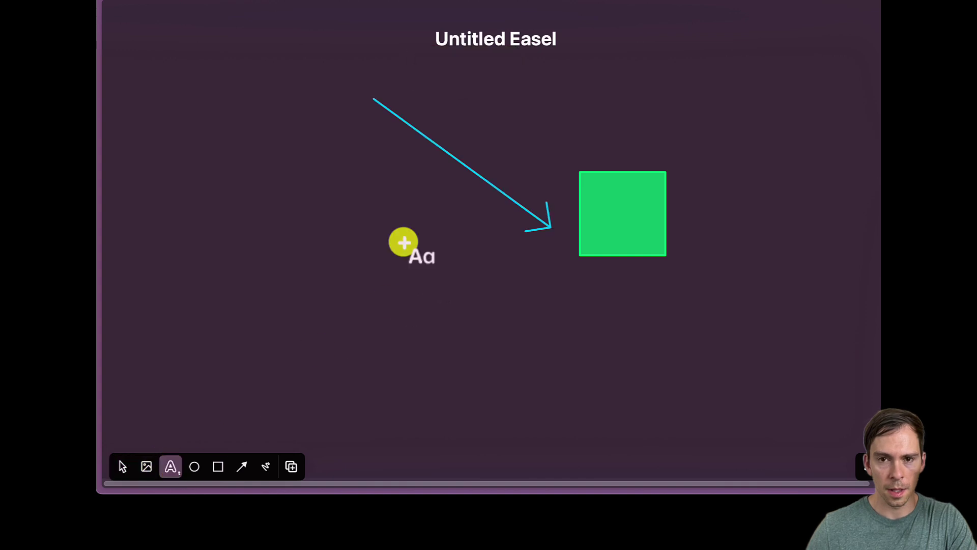
pyautogui.moveTo(358, 147); pyautogui.dragTo(475, 240)
pyautogui.click(468, 301)
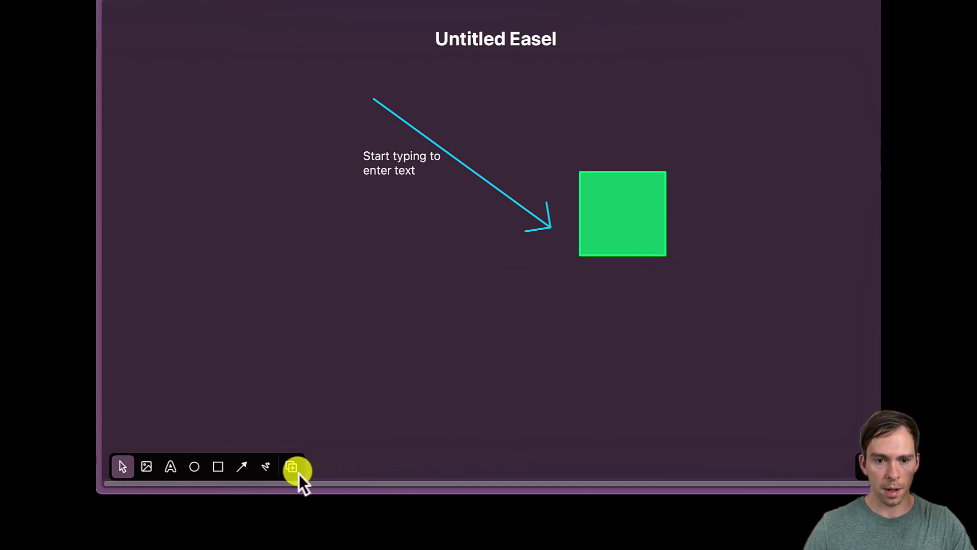
# Step: Draw a large freehand loop around the green square with the Pen, then return to Select
pyautogui.click(267, 467)
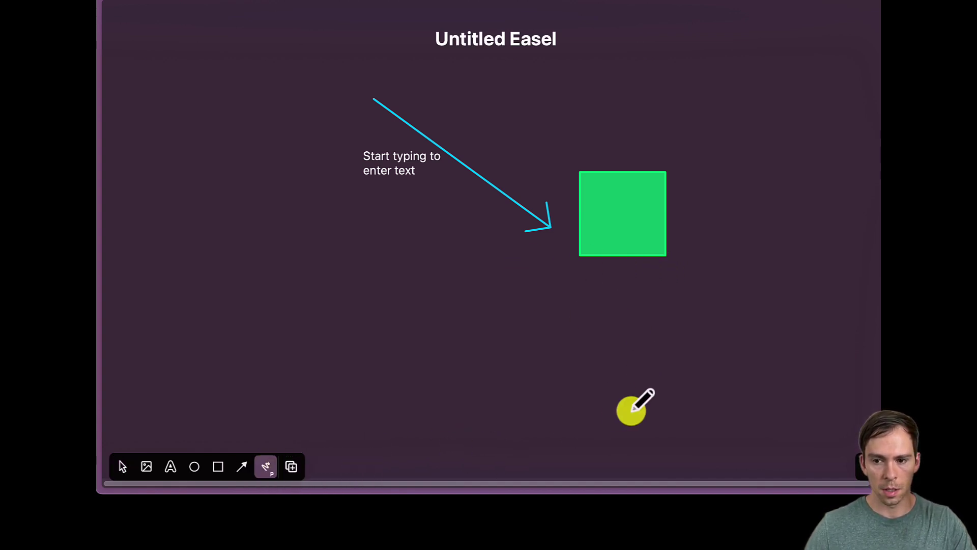
pyautogui.moveTo(632, 410)
pyautogui.mouseDown()
pyautogui.moveTo(528, 384)
pyautogui.moveTo(667, 308)
pyautogui.mouseUp()
pyautogui.press('Escape')
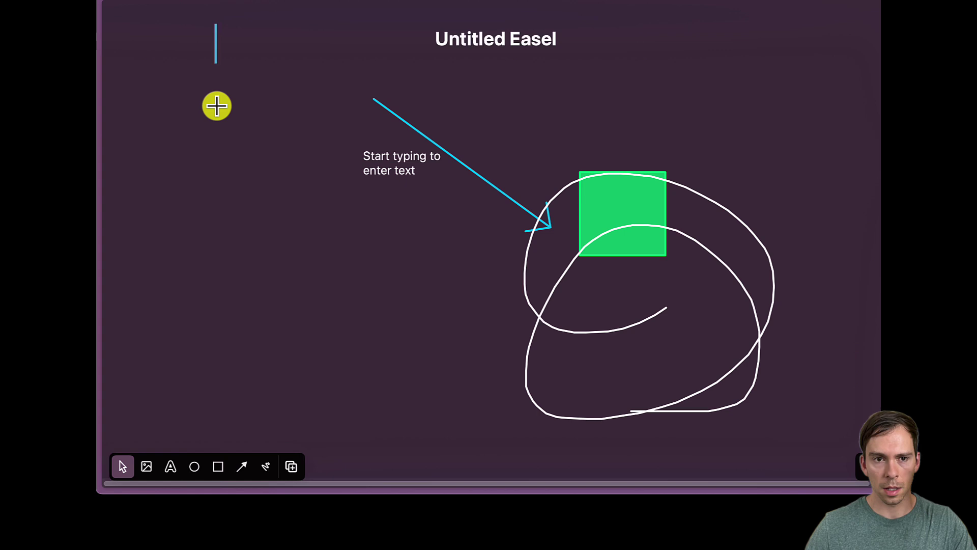
# Step: Open x.com in a split pane beside the Untitled Easel
pyautogui.click(292, 468)
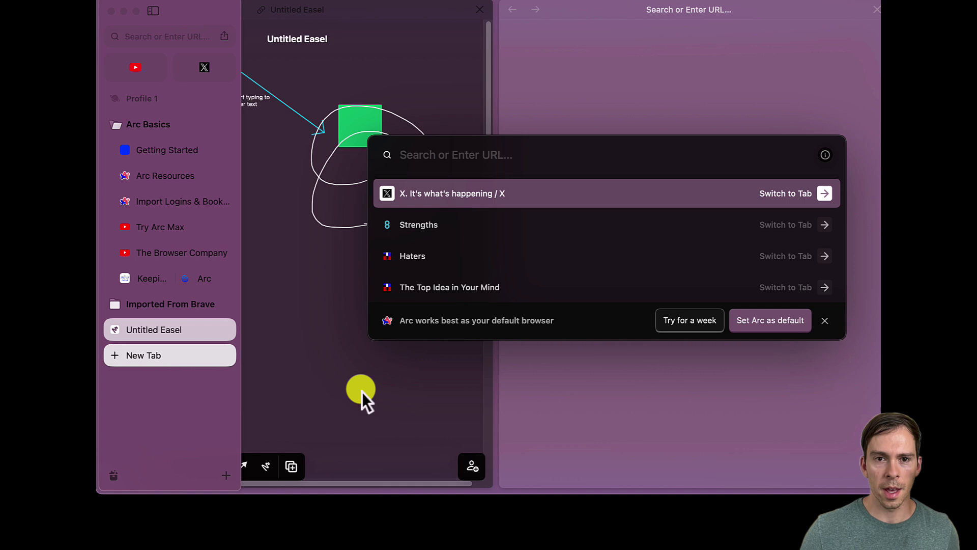
pyautogui.click(429, 192)
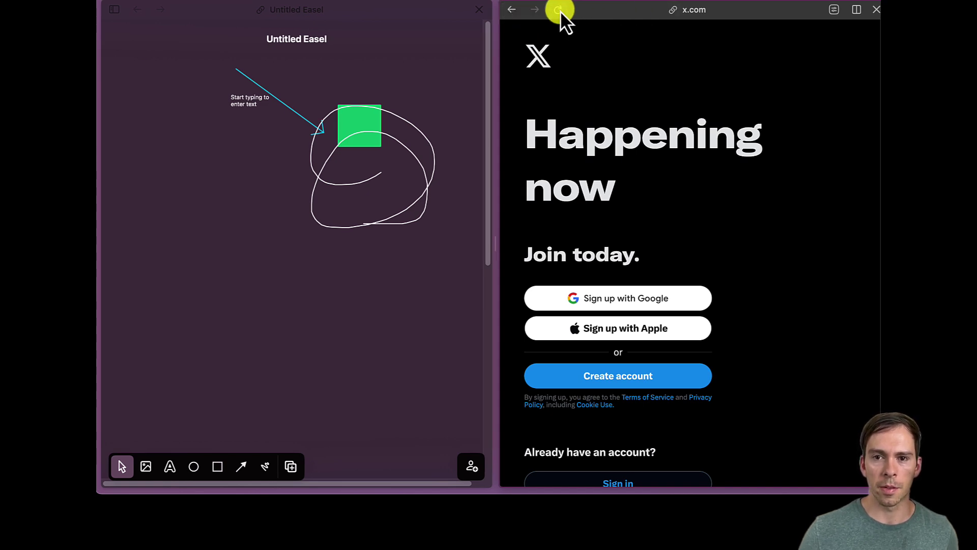
pyautogui.click(695, 11)
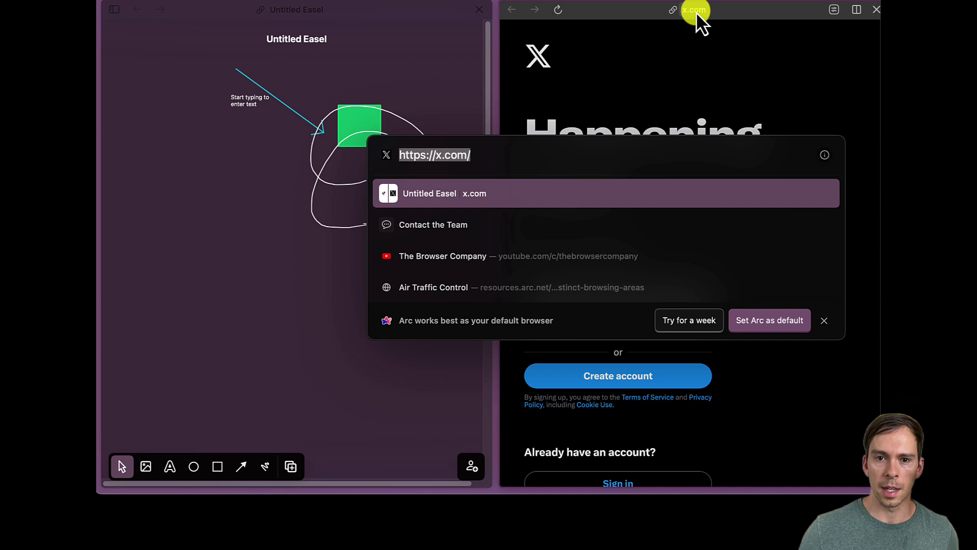
# Step: Go from x.com's site controls to the Chrome Web Store to add an extension
pyautogui.press('Escape')
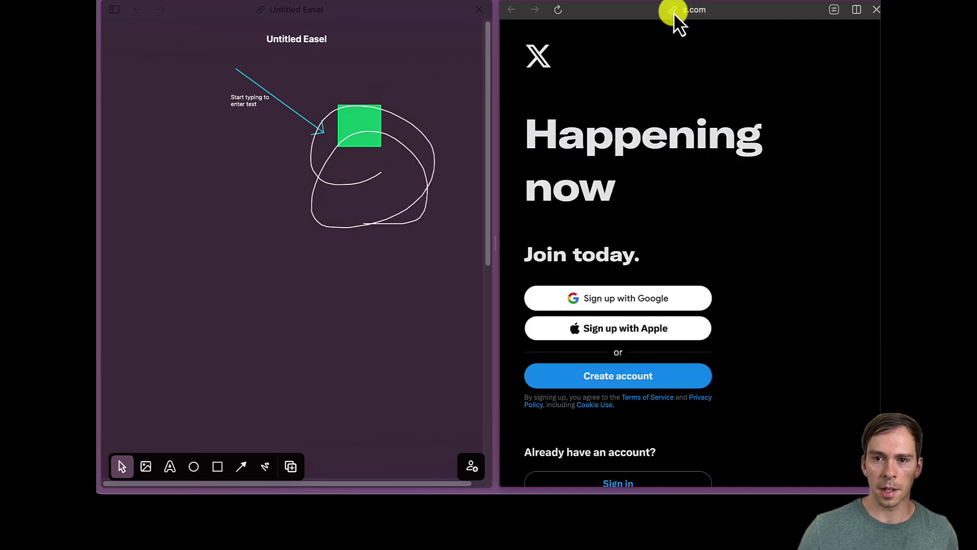
pyautogui.click(828, 12)
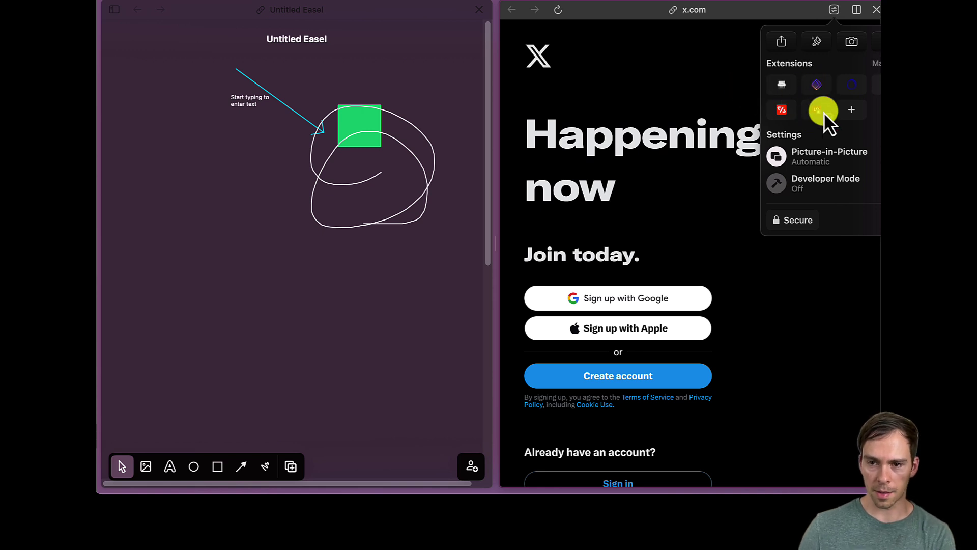
pyautogui.click(853, 112)
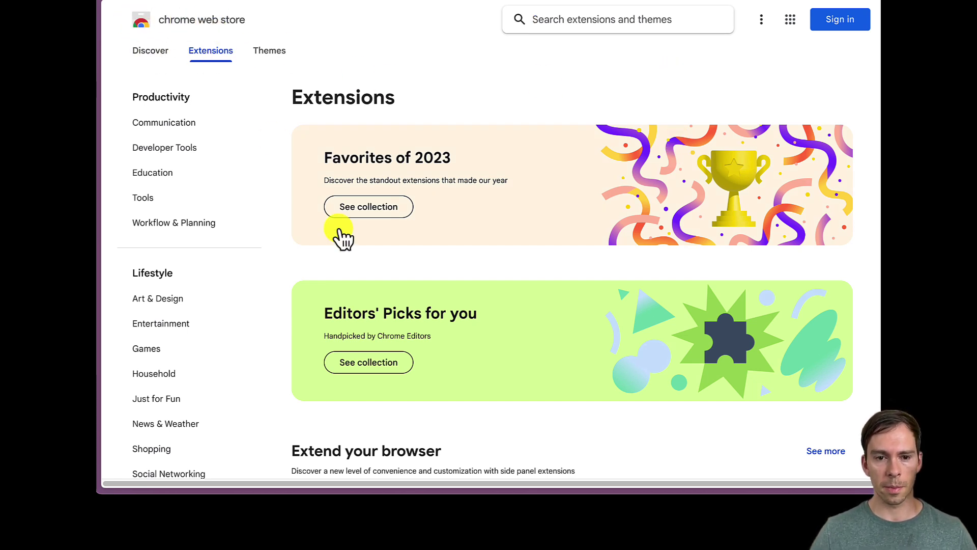
# Step: Scroll the Chrome Web Store Extensions page past Favorites of 2023 and Editors' Picks
pyautogui.scroll(-1, 248, 348)
pyautogui.scroll(1, 265, 331)
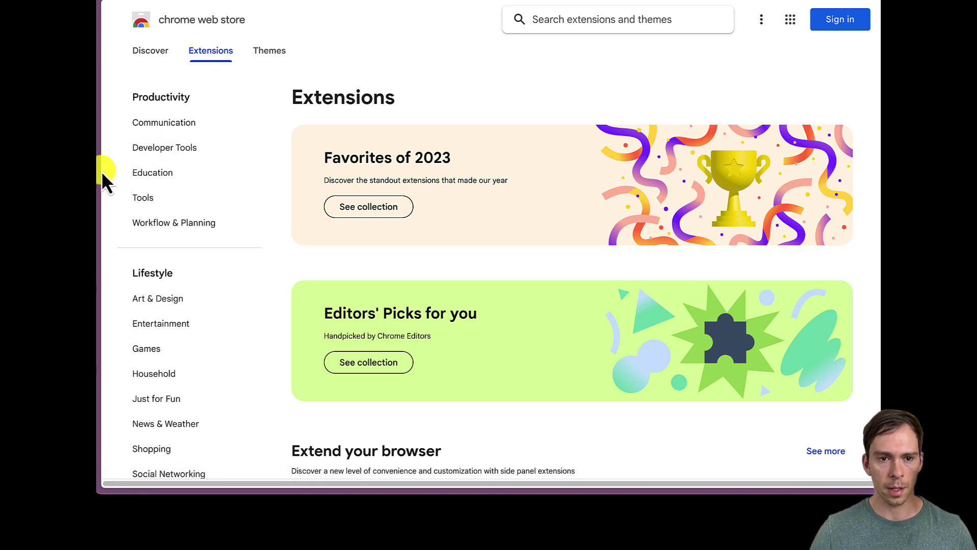
# Step: Create a sidebar folder named Work and move The Browser Company tab into it
pyautogui.moveTo(101, 172)
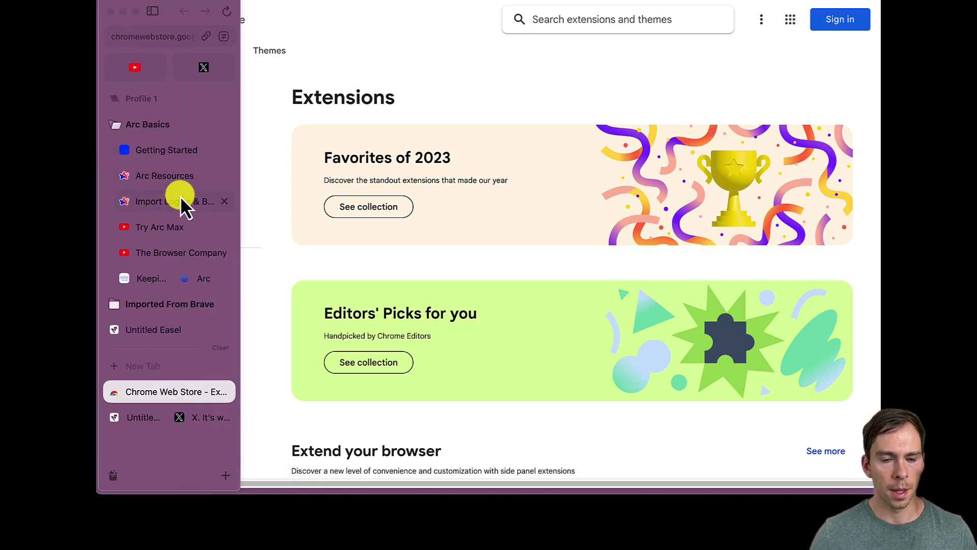
pyautogui.click(224, 477)
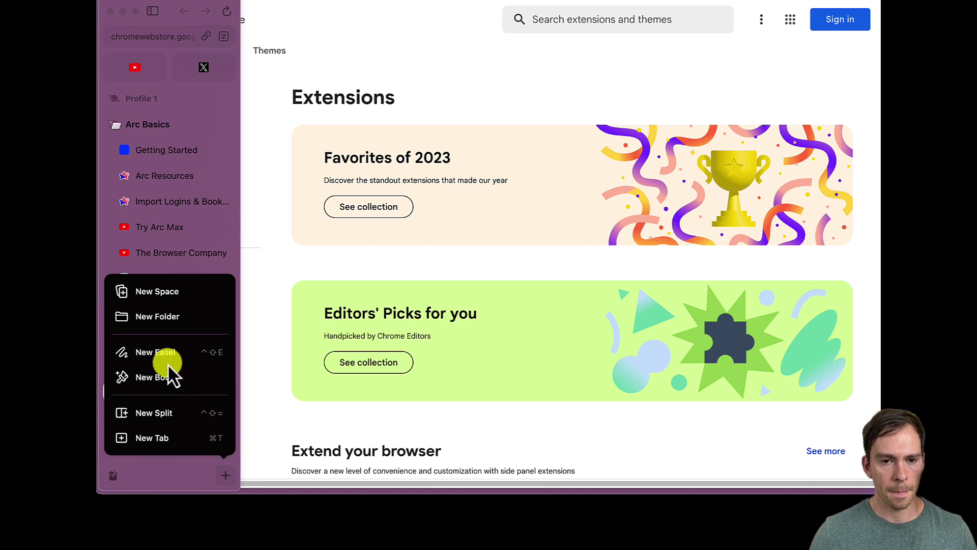
pyautogui.click(151, 320)
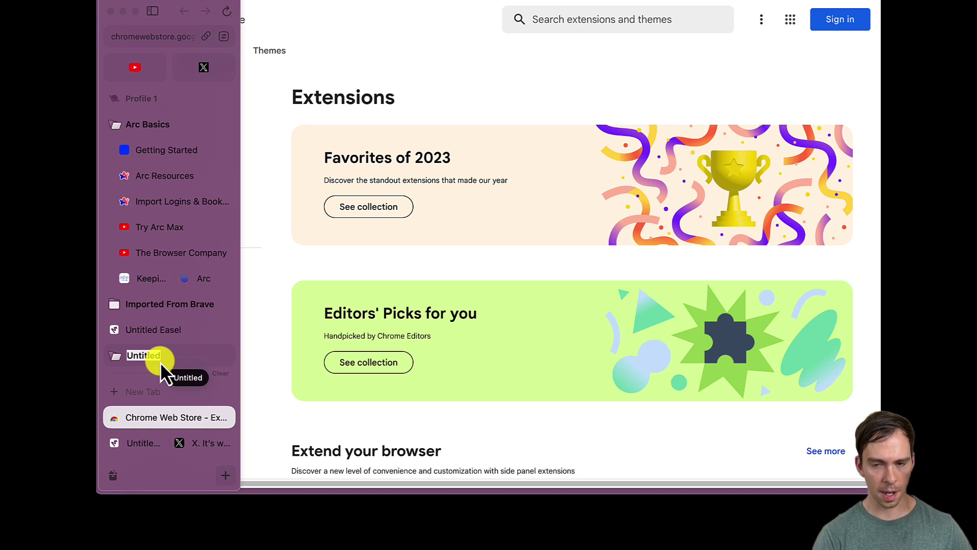
pyautogui.write('Work')
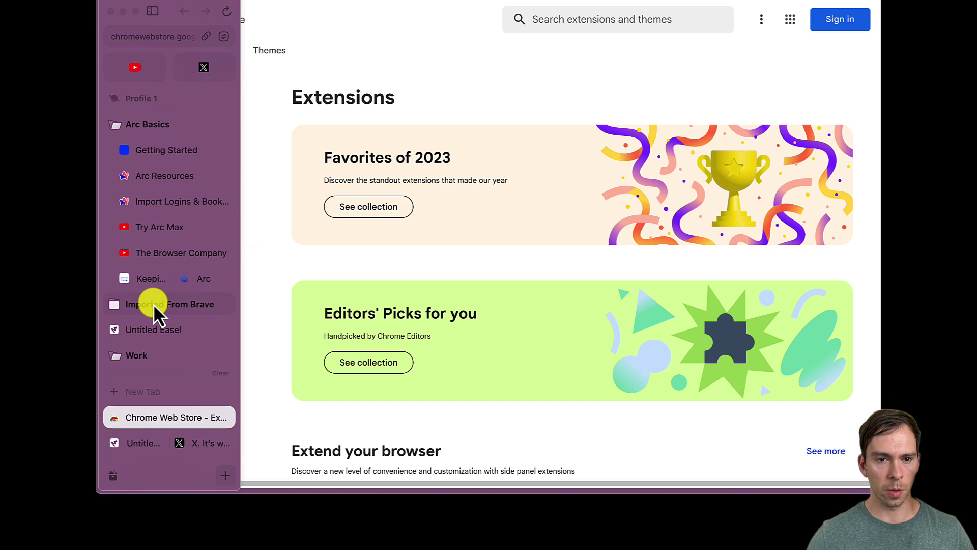
pyautogui.moveTo(160, 253); pyautogui.dragTo(159, 353)
# Step: Create a second folder named Youtube and drag the Try Arc Max tab into it
pyautogui.click(224, 477)
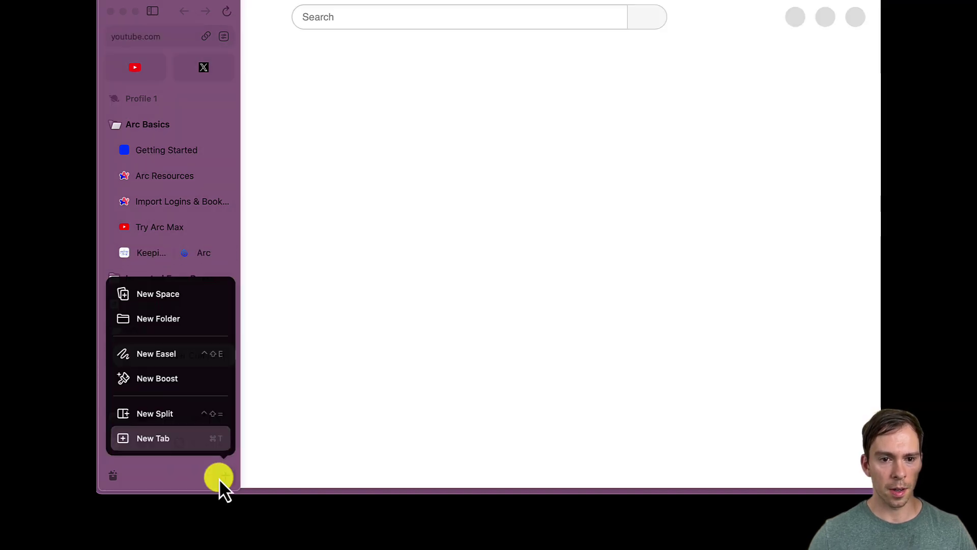
pyautogui.click(177, 320)
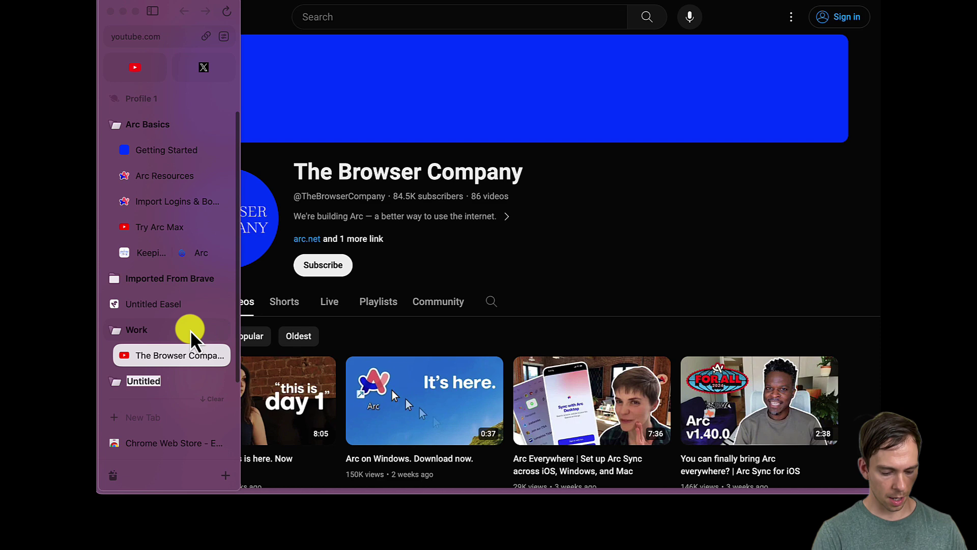
pyautogui.write('Youtube')
pyautogui.press('Return')
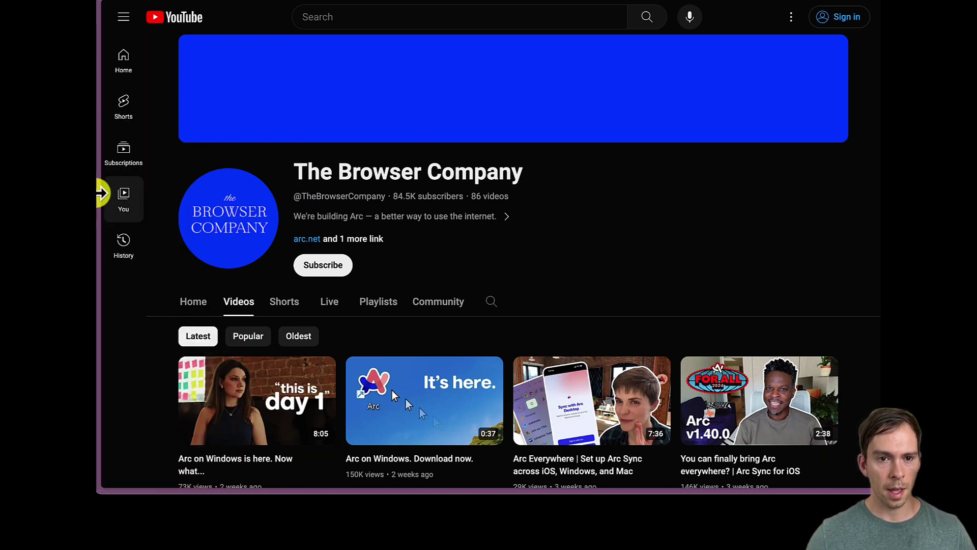
pyautogui.moveTo(109, 212)
pyautogui.moveTo(153, 227); pyautogui.dragTo(164, 381)
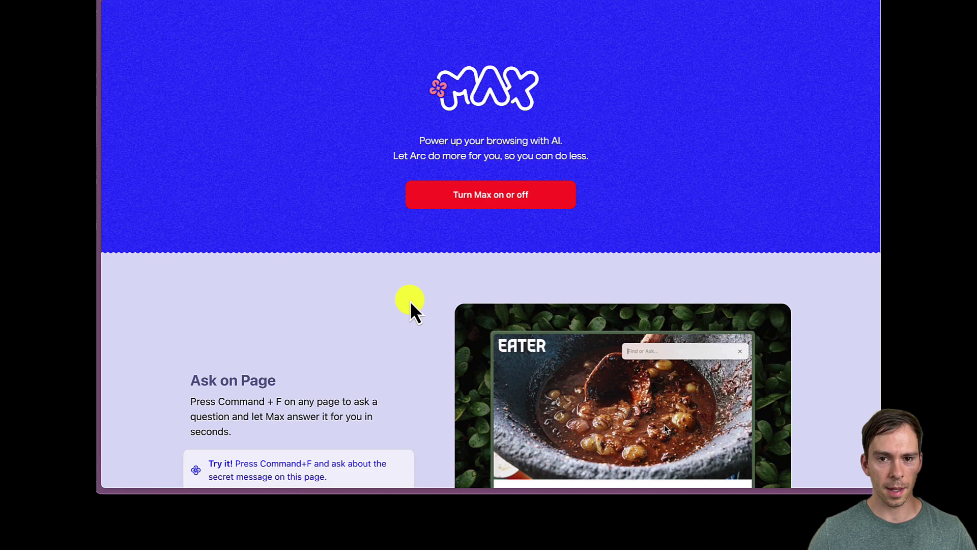
# Step: Read the Arc Max page's Ask on Page and 5-Second Previews descriptions
pyautogui.scroll(-5, 400, 310)
pyautogui.scroll(5, 405, 318)
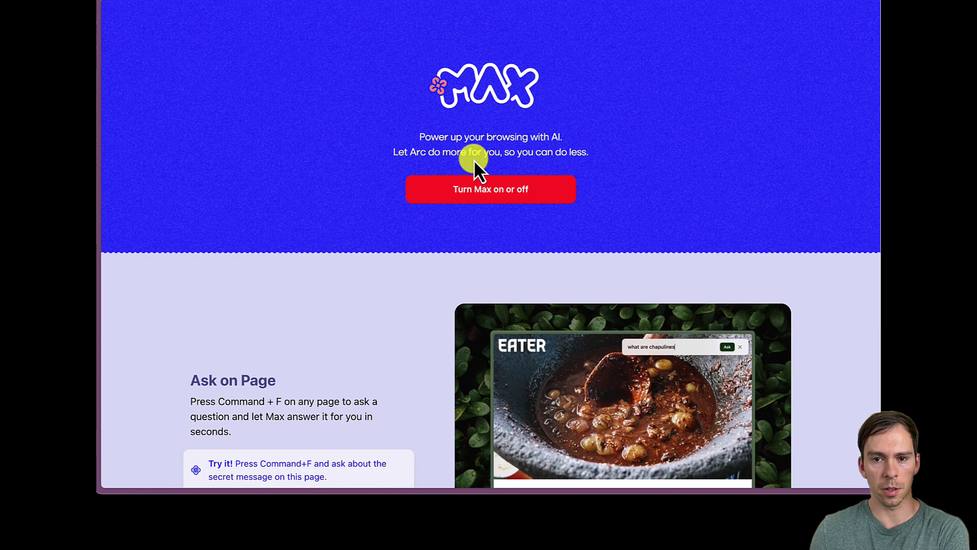
pyautogui.scroll(-3, 409, 283)
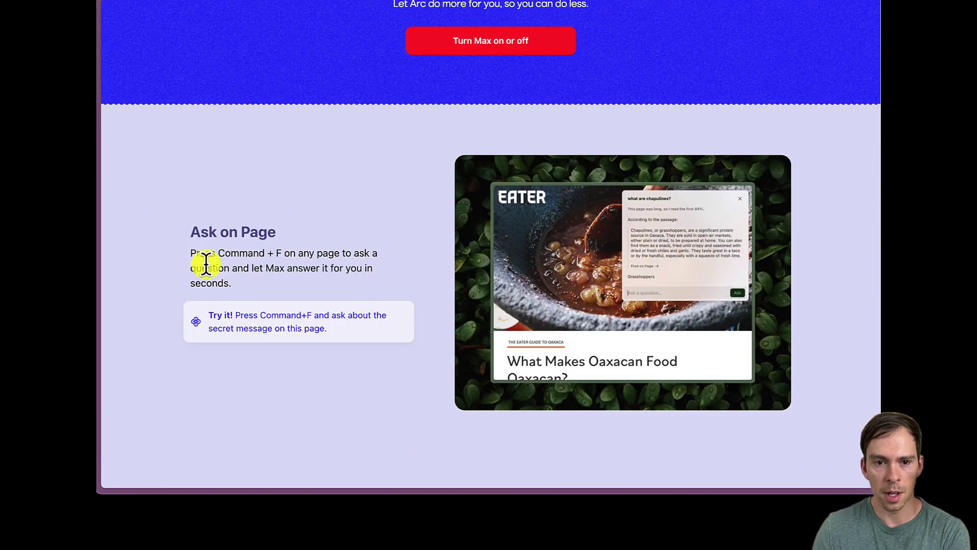
pyautogui.moveTo(285, 267); pyautogui.dragTo(319, 264)
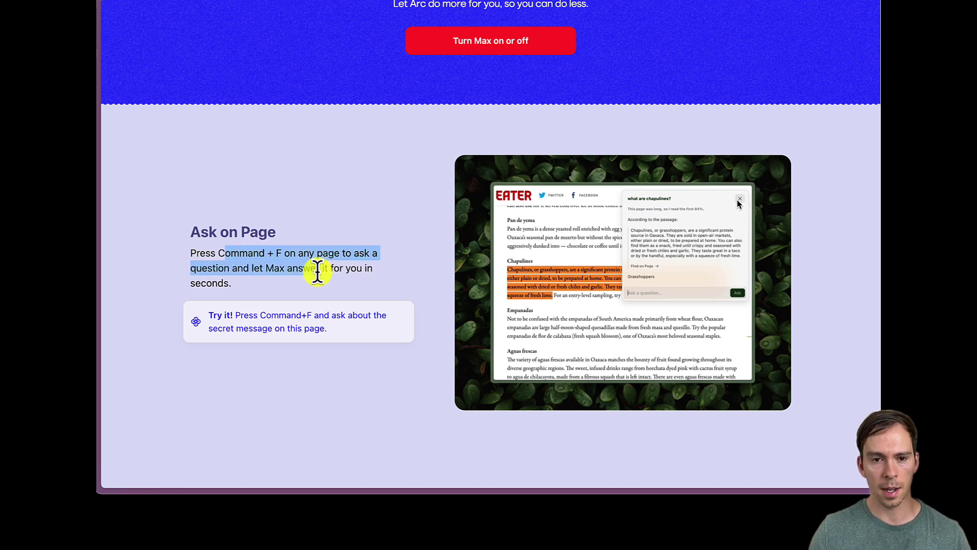
pyautogui.click(317, 270)
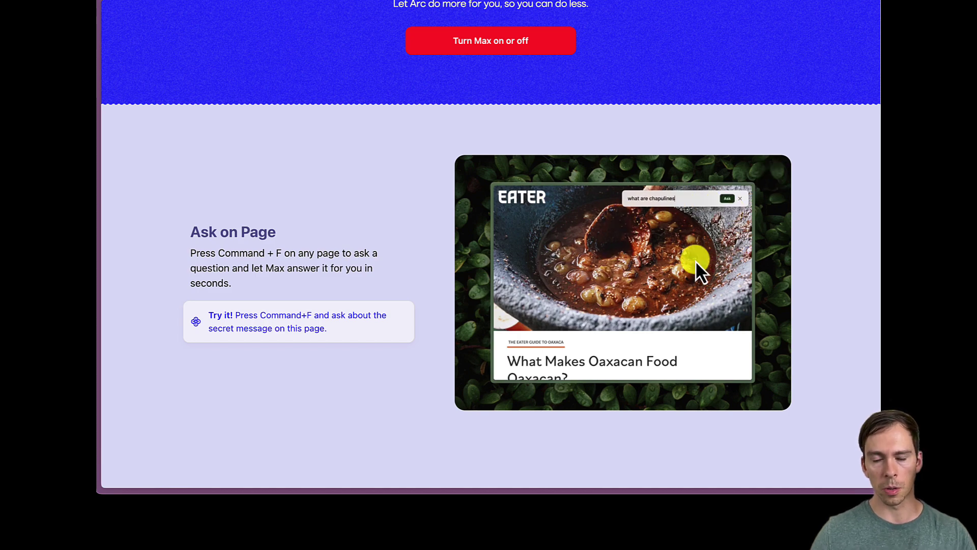
pyautogui.scroll(-1, 488, 244)
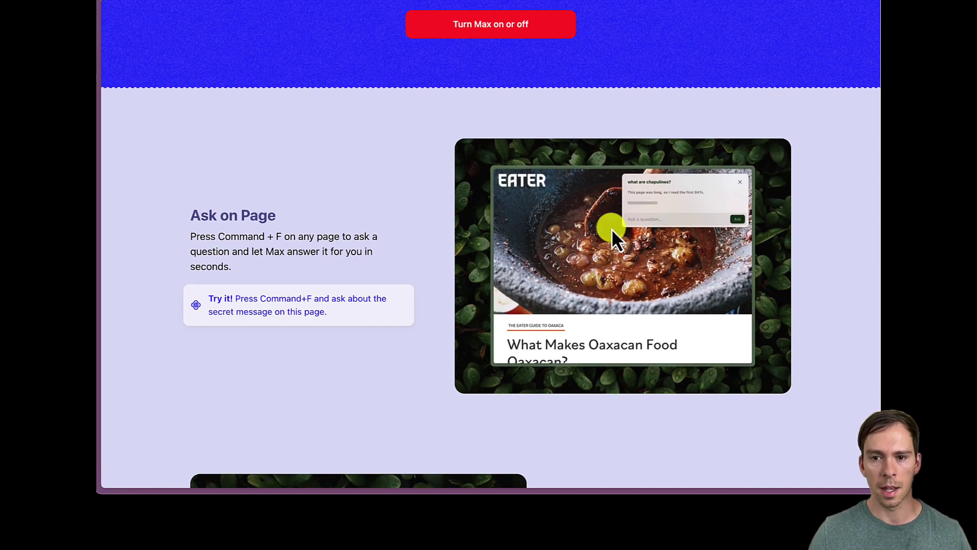
pyautogui.scroll(-10, 478, 325)
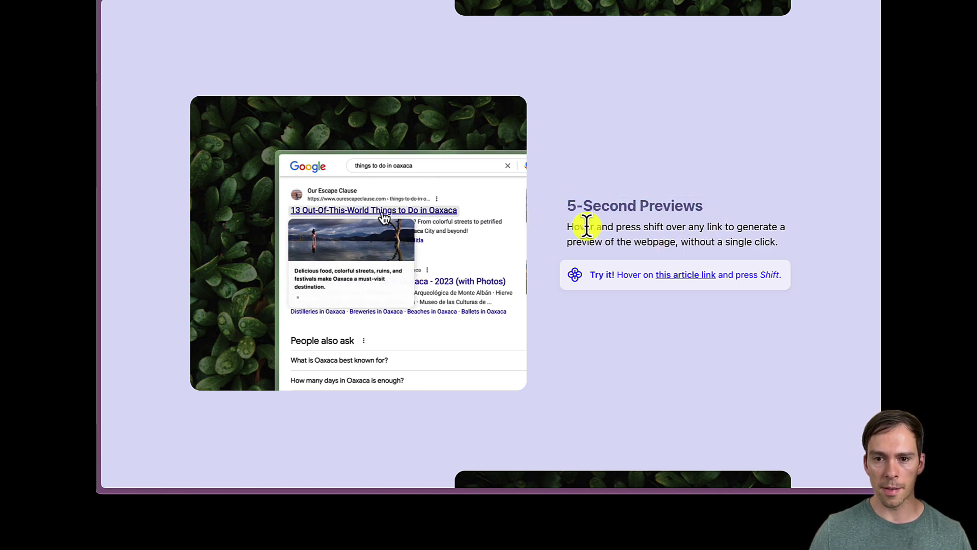
pyautogui.moveTo(574, 226); pyautogui.dragTo(624, 227)
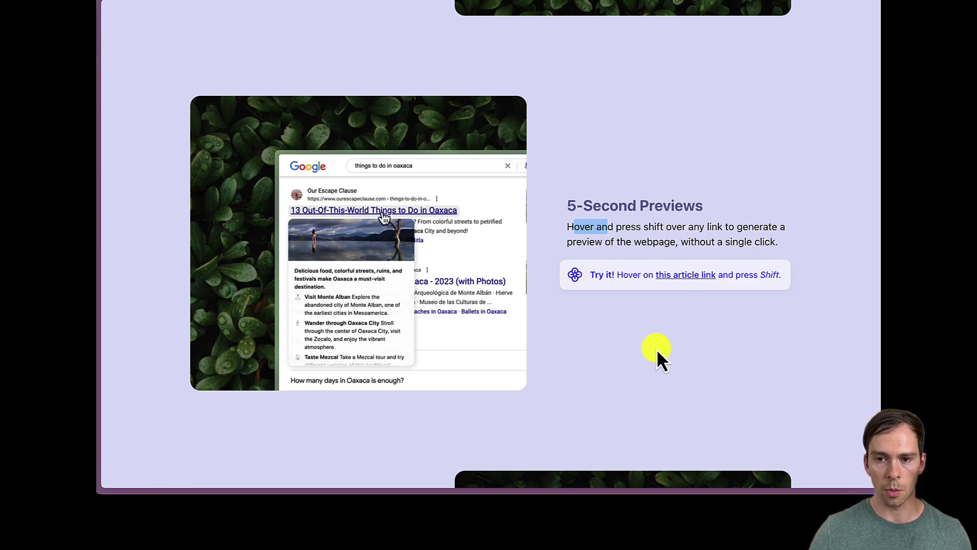
# Step: Scroll further down the Arc Max page to the 'Turn Max on or off' link
pyautogui.scroll(-8, 346, 341)
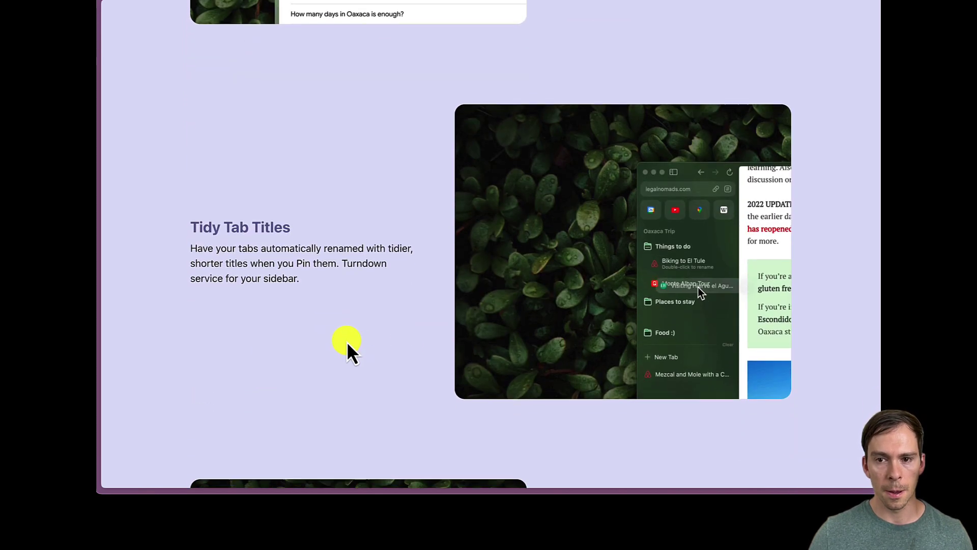
pyautogui.scroll(-1, 277, 257)
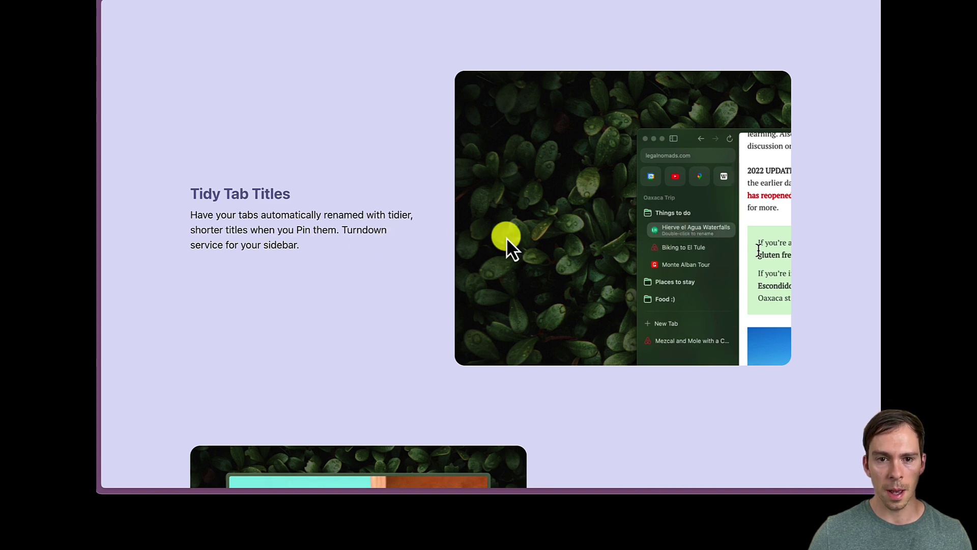
pyautogui.scroll(-1, 410, 334)
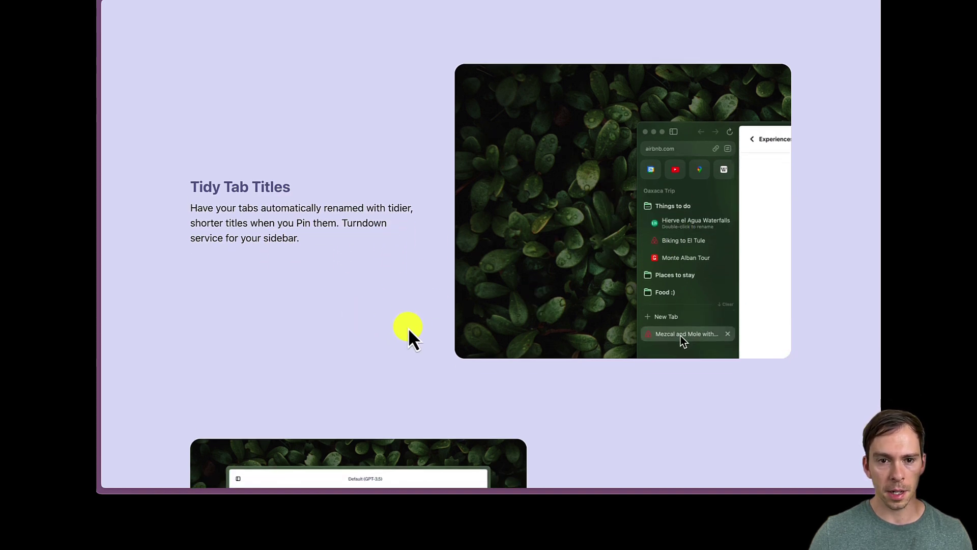
pyautogui.scroll(-10, 410, 334)
pyautogui.scroll(2, 507, 358)
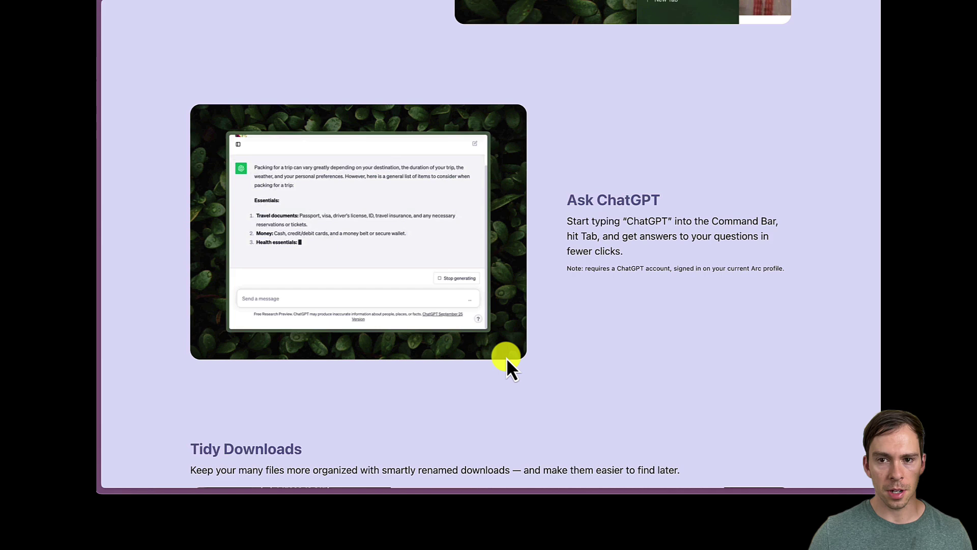
pyautogui.scroll(1, 506, 357)
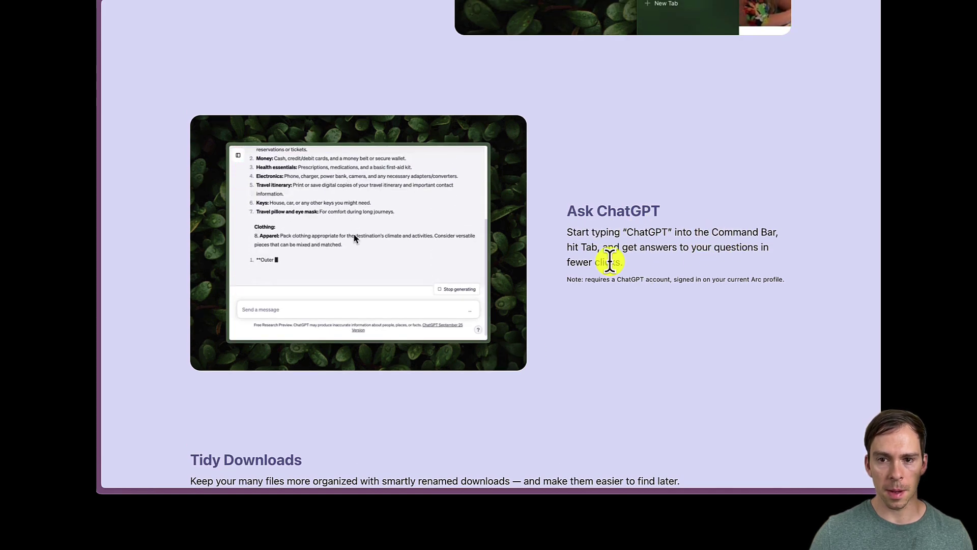
pyautogui.scroll(-5, 595, 355)
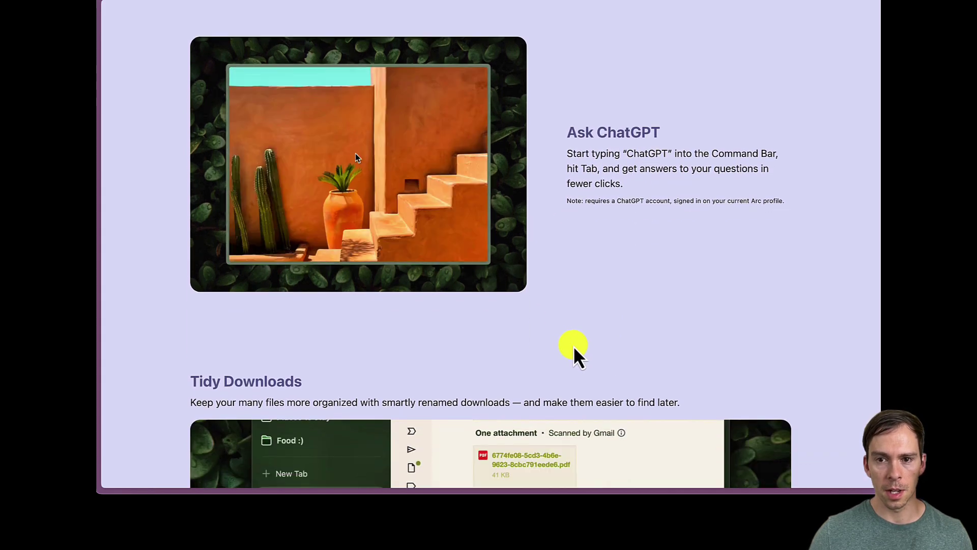
pyautogui.scroll(-10, 524, 346)
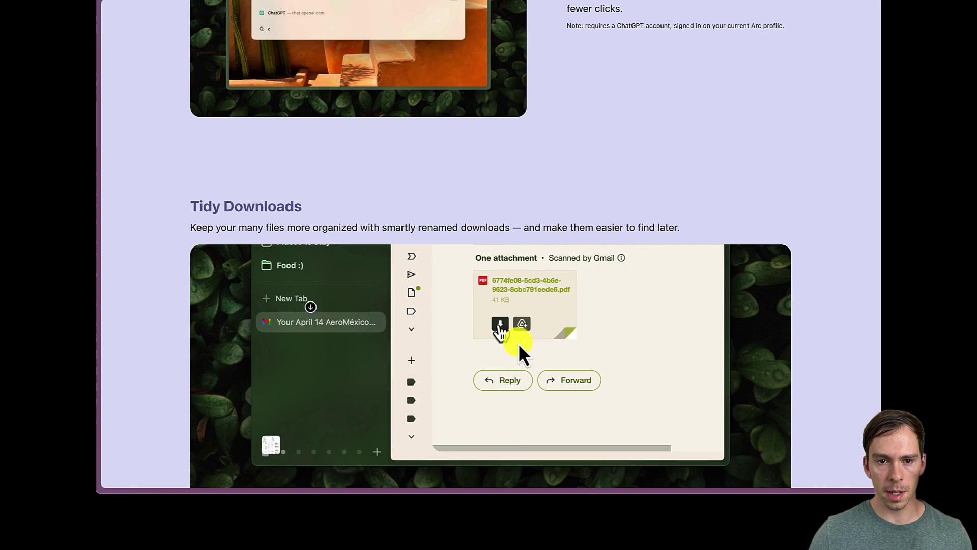
pyautogui.scroll(-7, 519, 344)
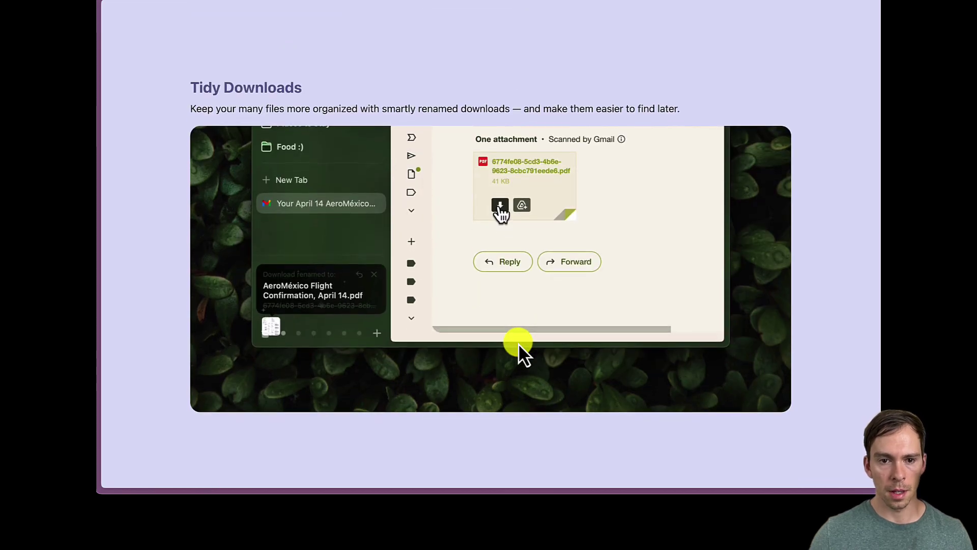
pyautogui.scroll(-12, 518, 298)
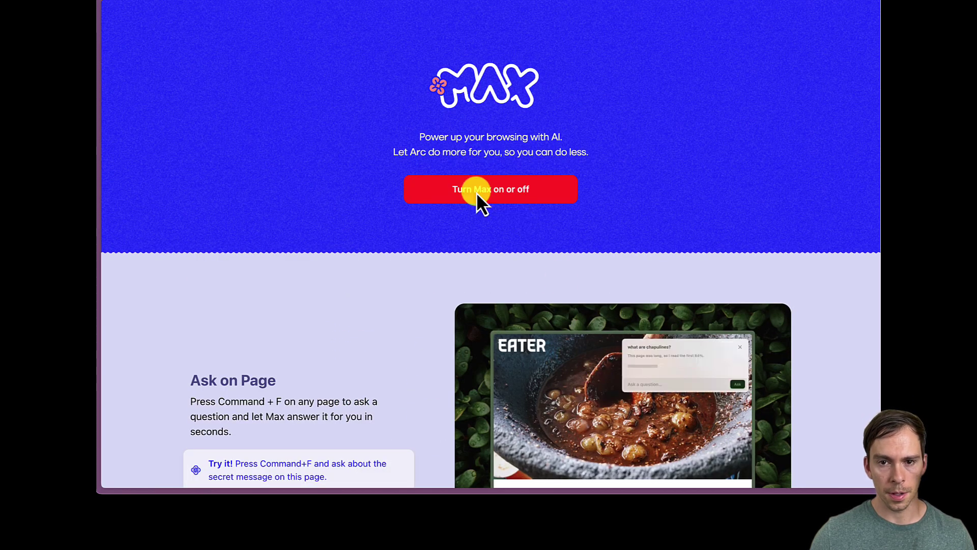
# Step: Review the Max feature toggles in Settings, all switched on, then close the window
pyautogui.click(476, 192)
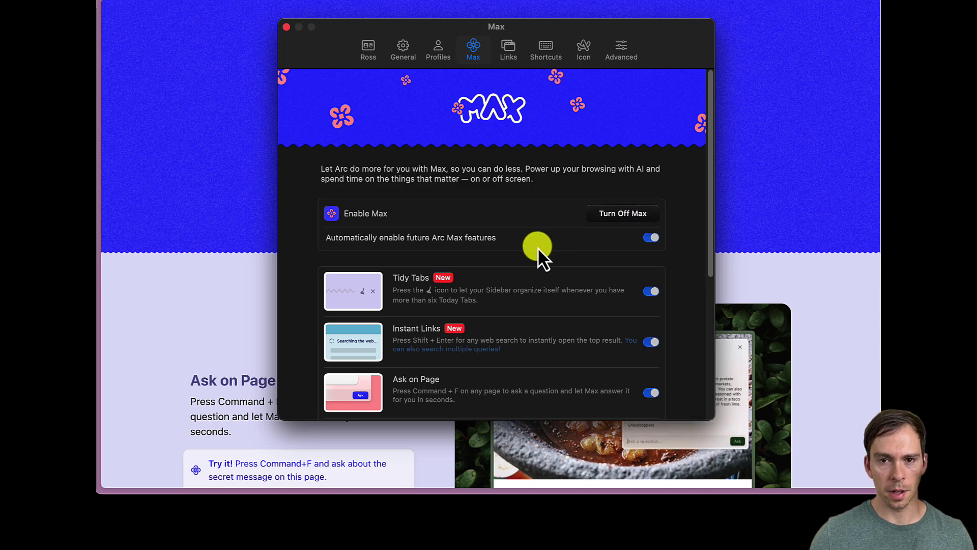
pyautogui.scroll(-10, 539, 249)
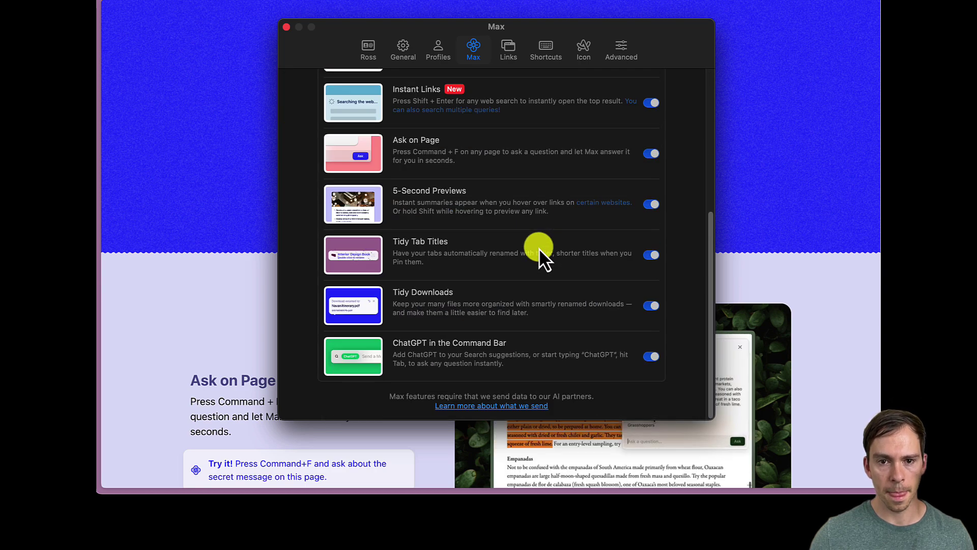
pyautogui.scroll(10, 539, 248)
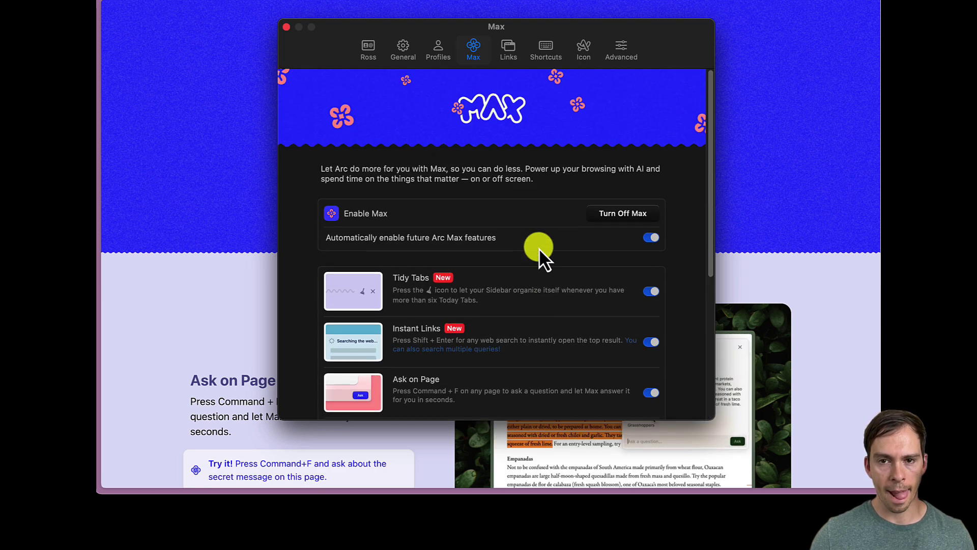
pyautogui.click(287, 27)
# Step: Open the DuckDuckGo search for camtasia hotkeys from the address bar with 'duck'
pyautogui.moveTo(99, 52)
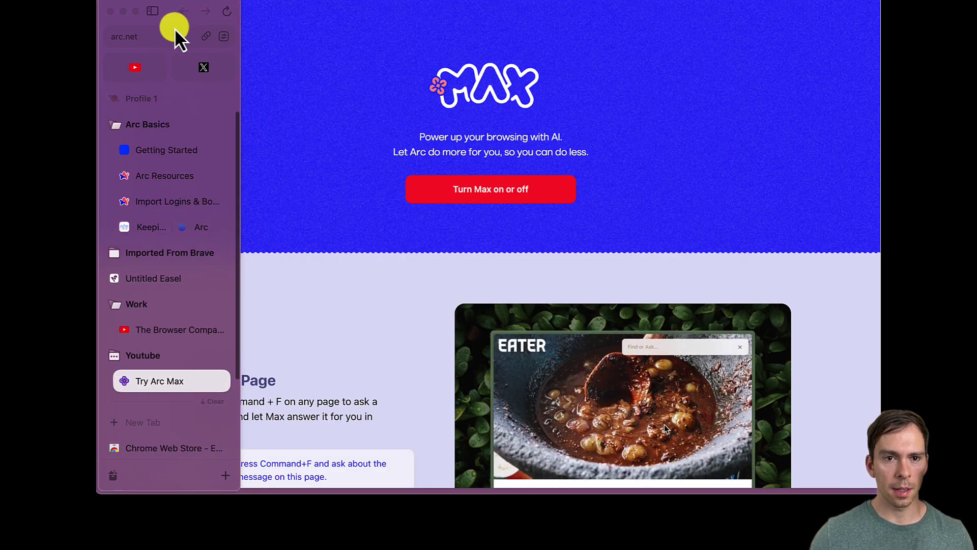
pyautogui.click(154, 36)
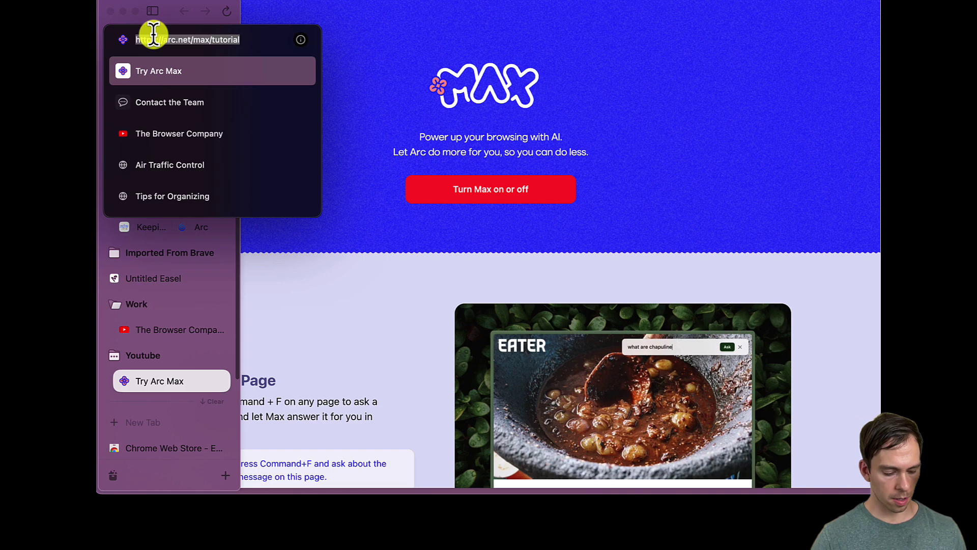
pyautogui.write('duckduckgo.com')
pyautogui.press('Return')
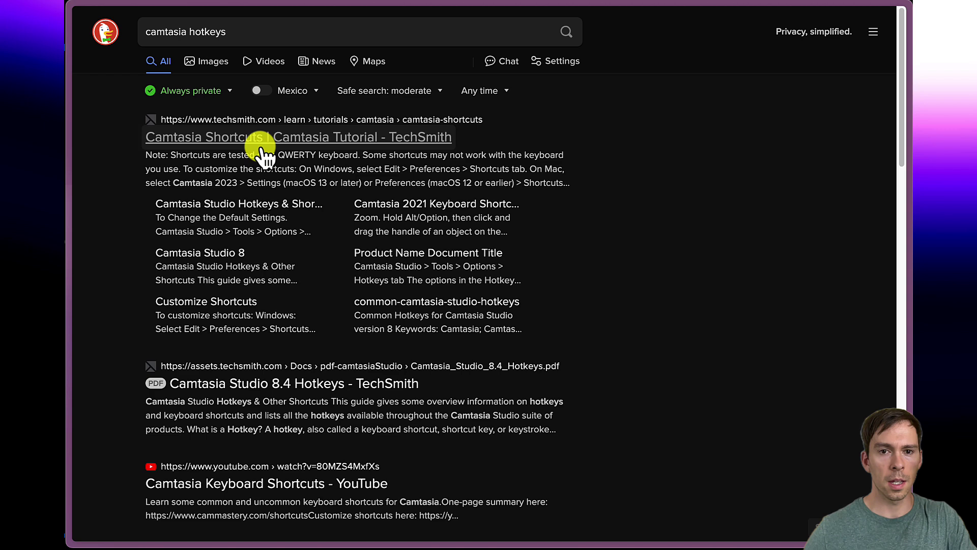
# Step: Open TechSmith's Camtasia Shortcuts result and scroll through its Windows and Mac tables
pyautogui.click(312, 139)
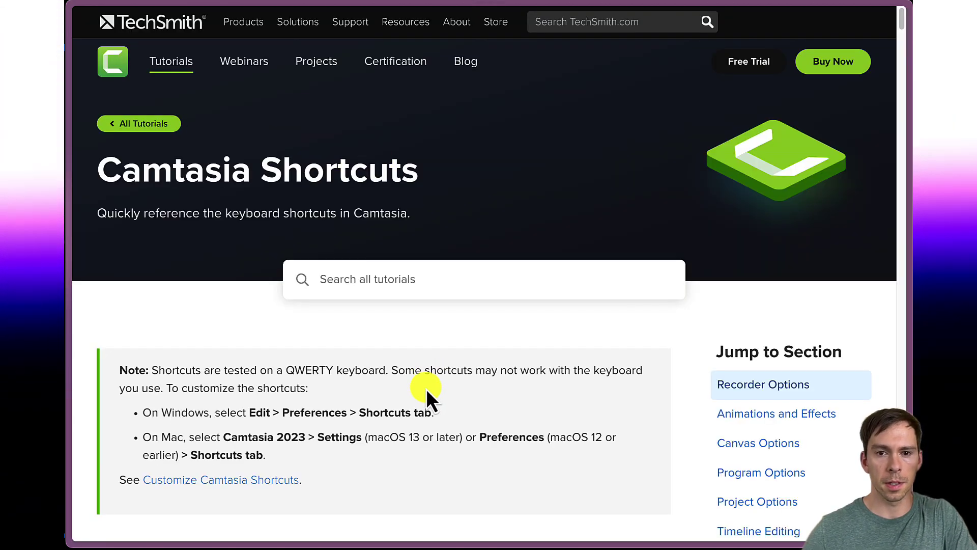
pyautogui.scroll(-3, 426, 389)
pyautogui.scroll(3, 343, 384)
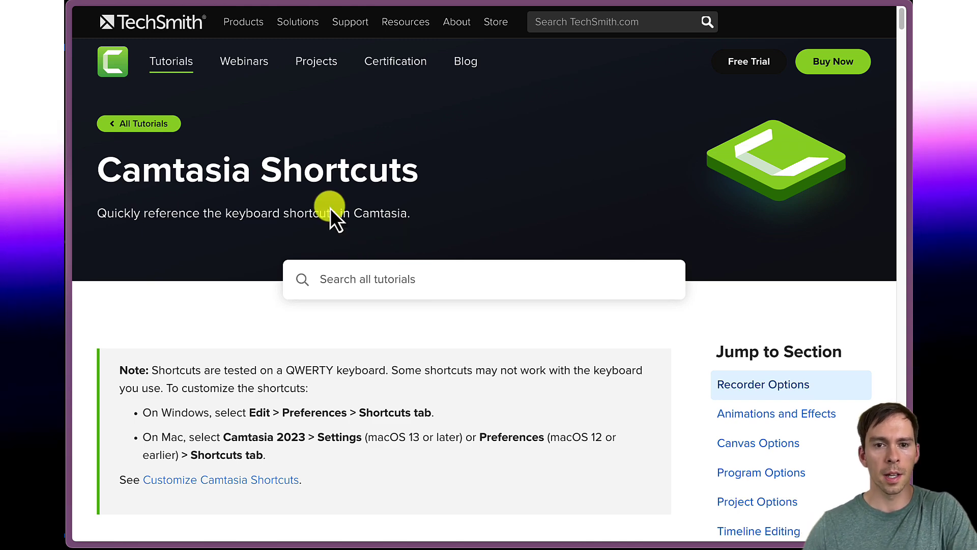
pyautogui.scroll(-1, 281, 269)
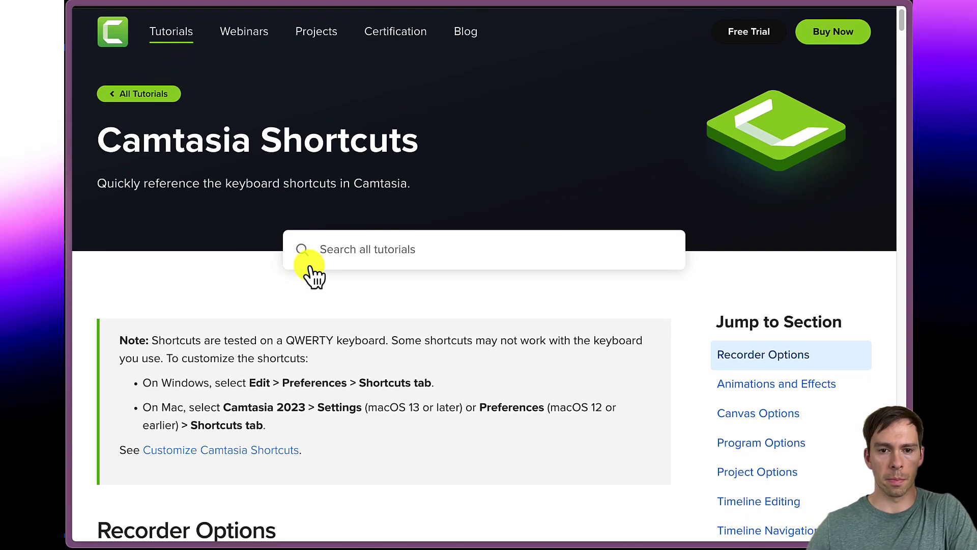
pyautogui.scroll(-6, 410, 369)
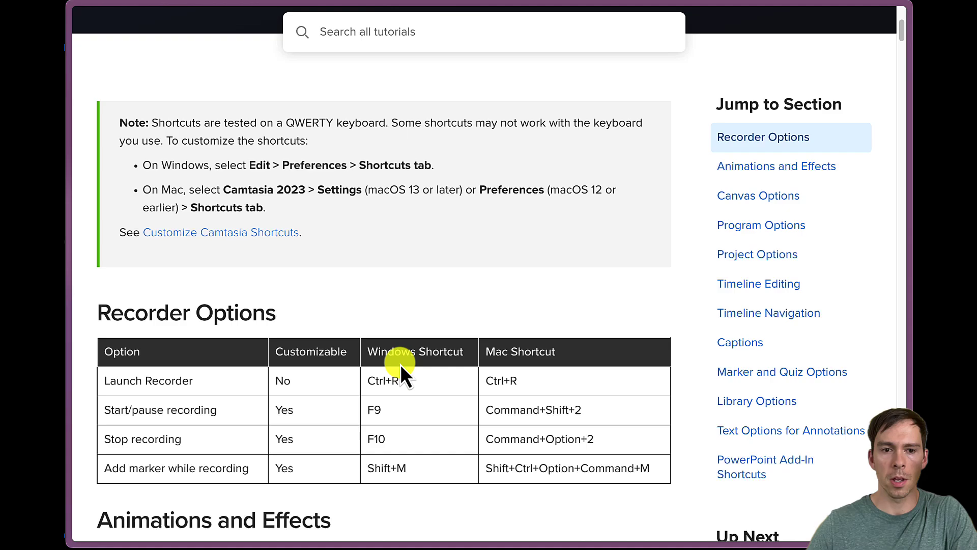
pyautogui.scroll(6, 392, 356)
pyautogui.scroll(-8, 331, 374)
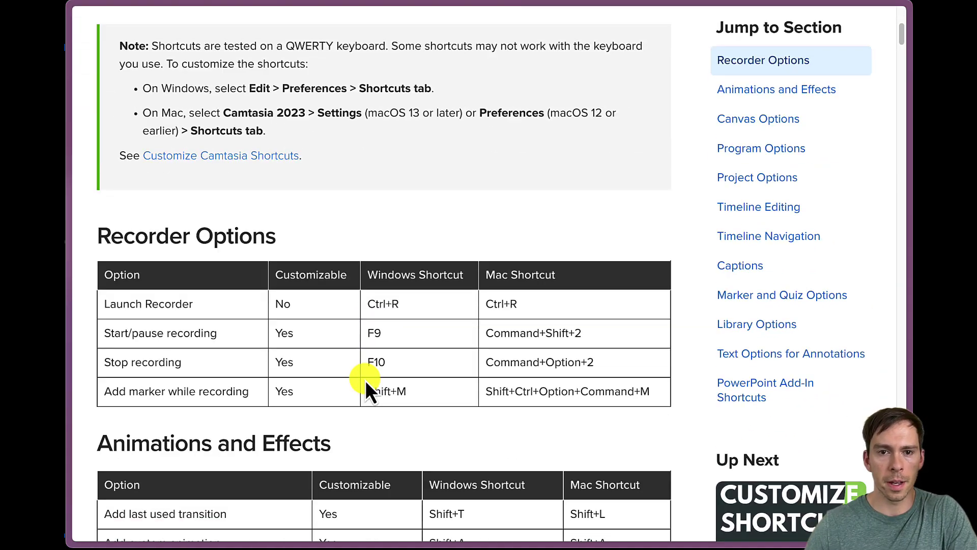
pyautogui.scroll(-20, 365, 380)
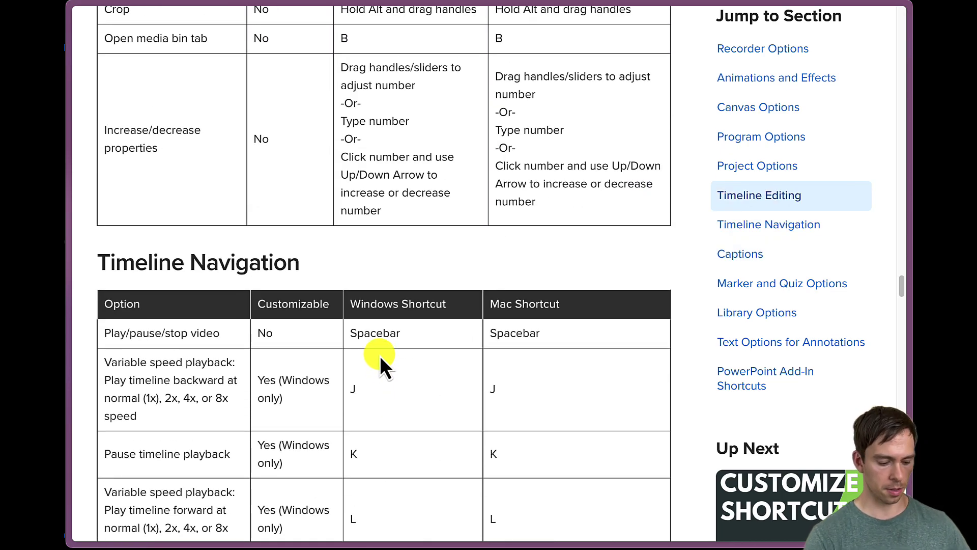
# Step: Ask Max on this page what the hotkey for changing playback speed is
pyautogui.press('super+f')
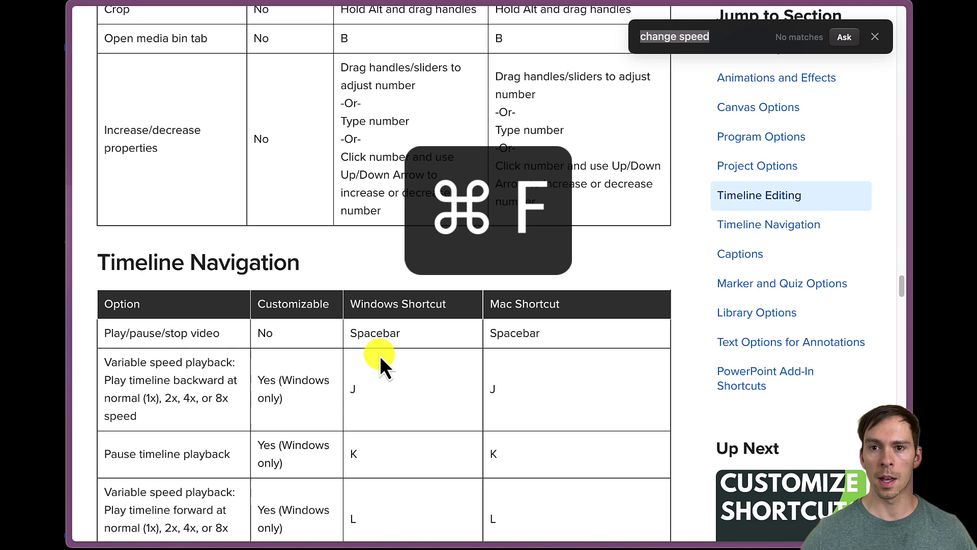
pyautogui.press('BackSpace')
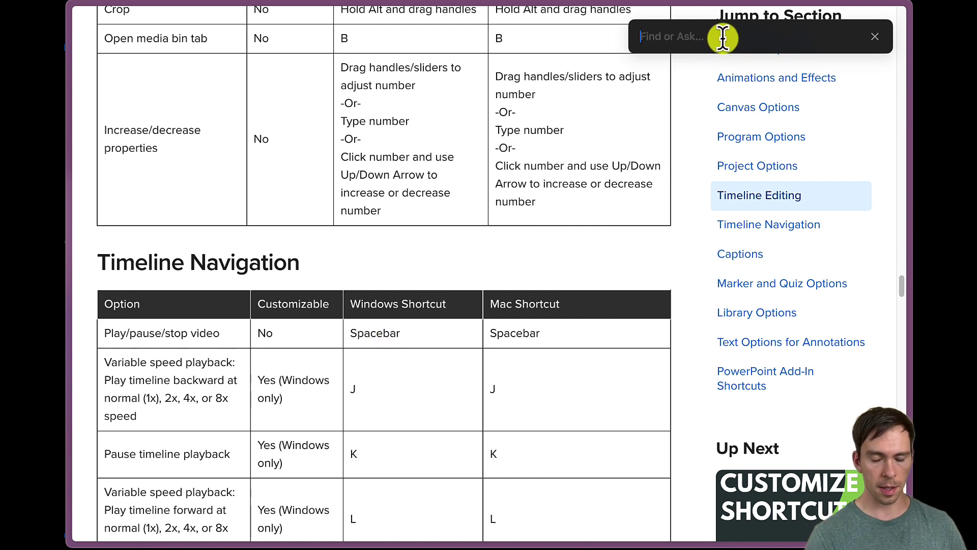
pyautogui.write('speed')
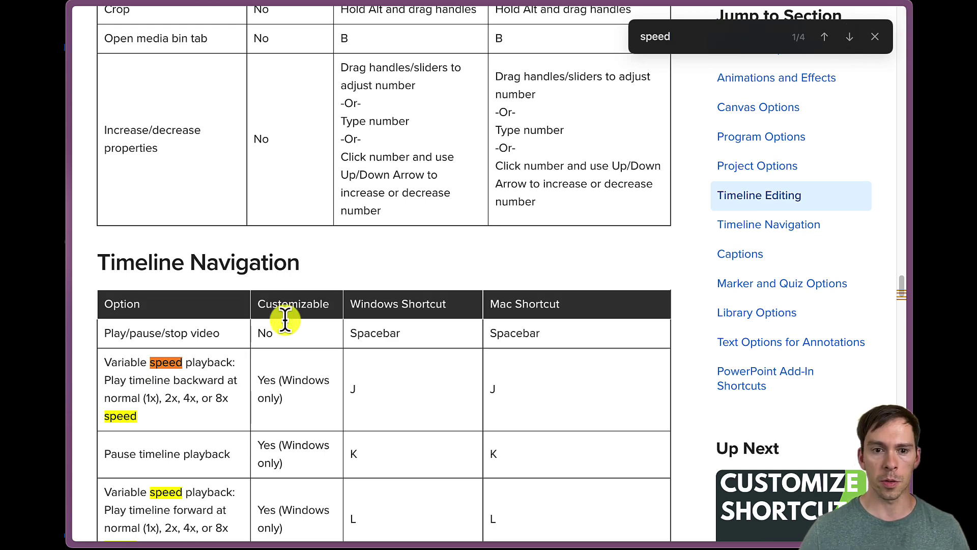
pyautogui.scroll(-2, 155, 382)
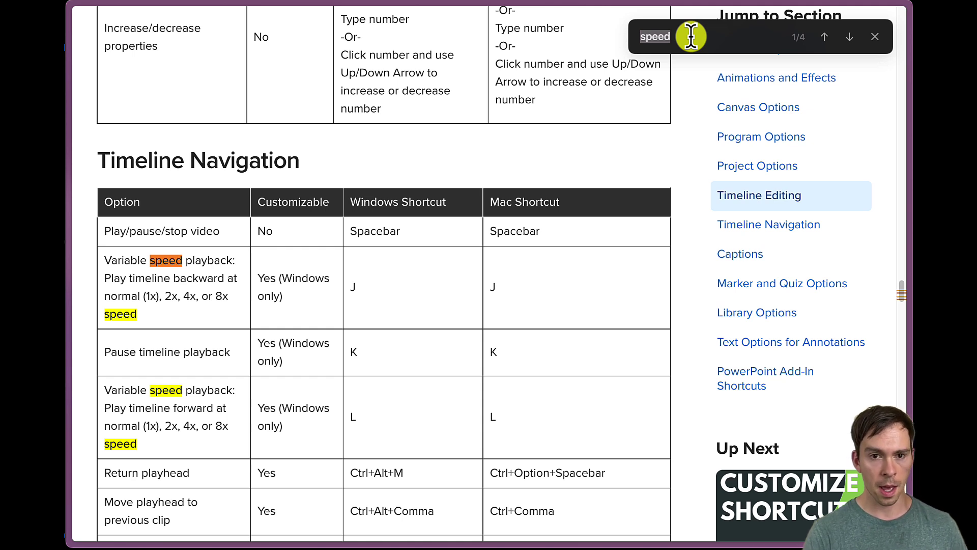
pyautogui.write('at is the hotkey for changing')
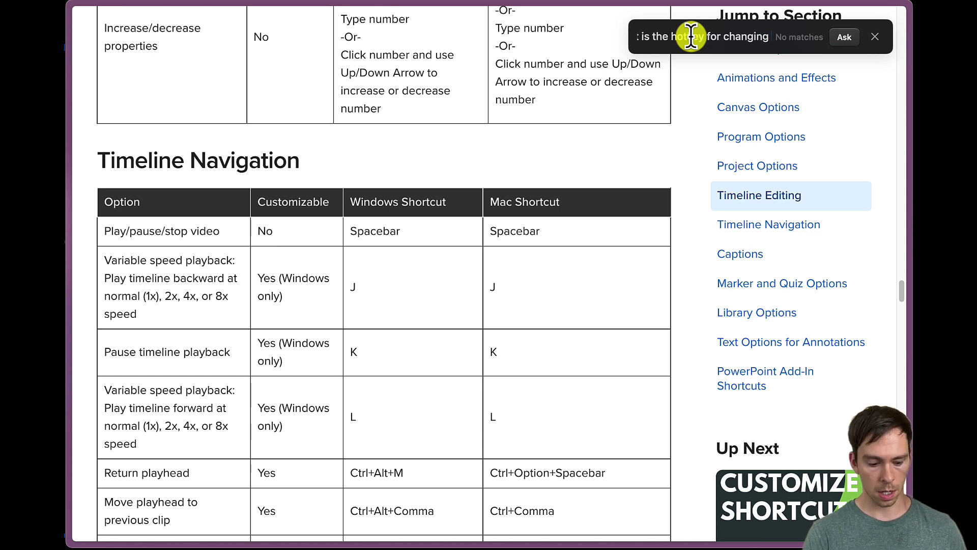
pyautogui.write('bakc s')
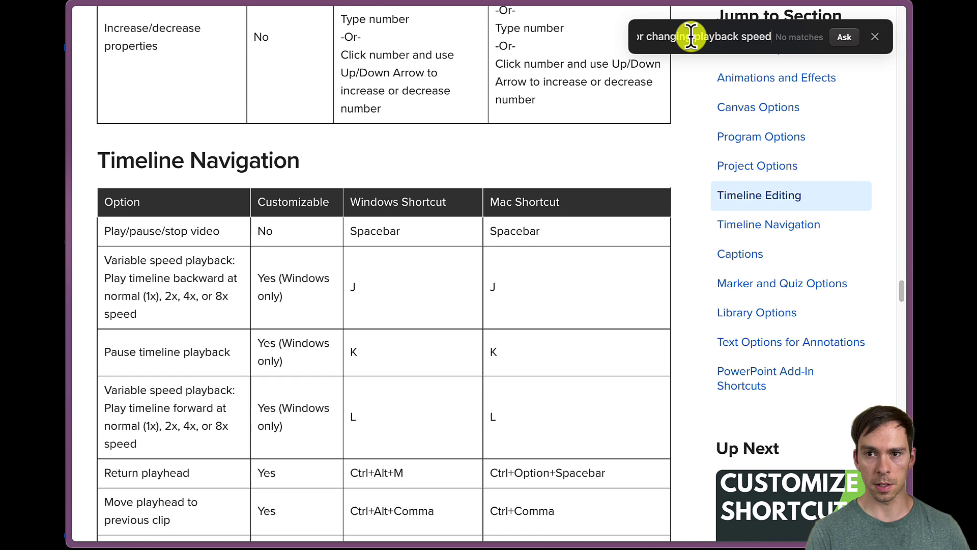
pyautogui.press('Return')
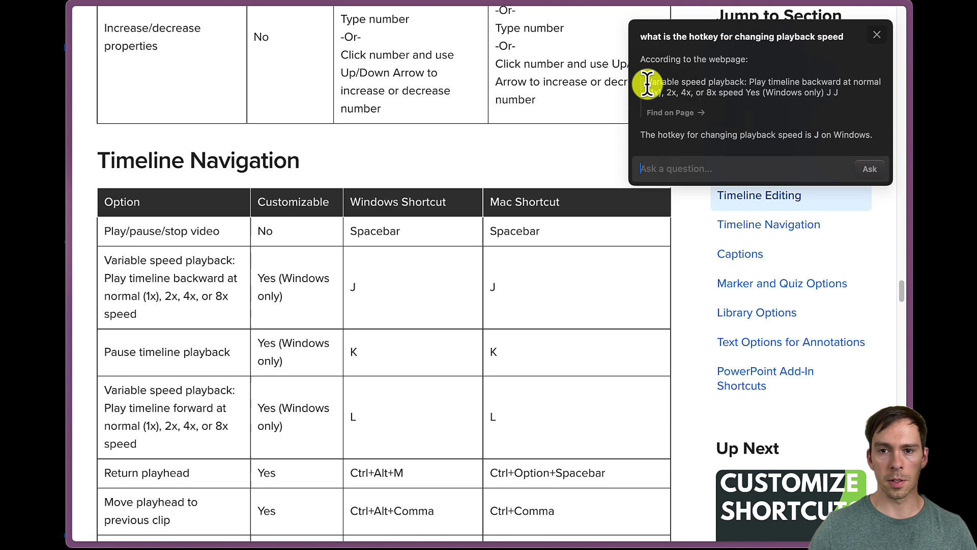
# Step: Read the quoted answer, J on Windows, then close the Ask on Page panel
pyautogui.moveTo(649, 84); pyautogui.dragTo(839, 100)
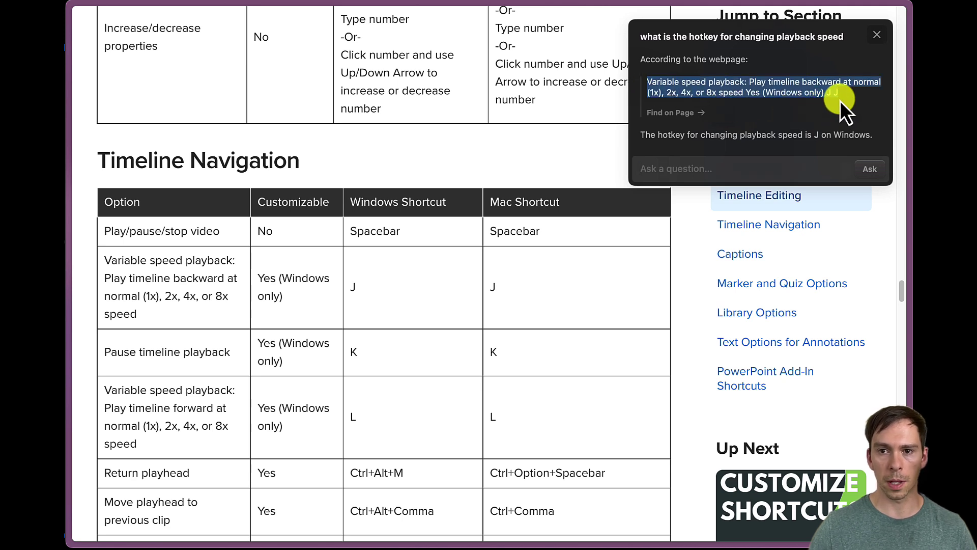
pyautogui.click(668, 91)
pyautogui.moveTo(646, 59); pyautogui.dragTo(721, 82)
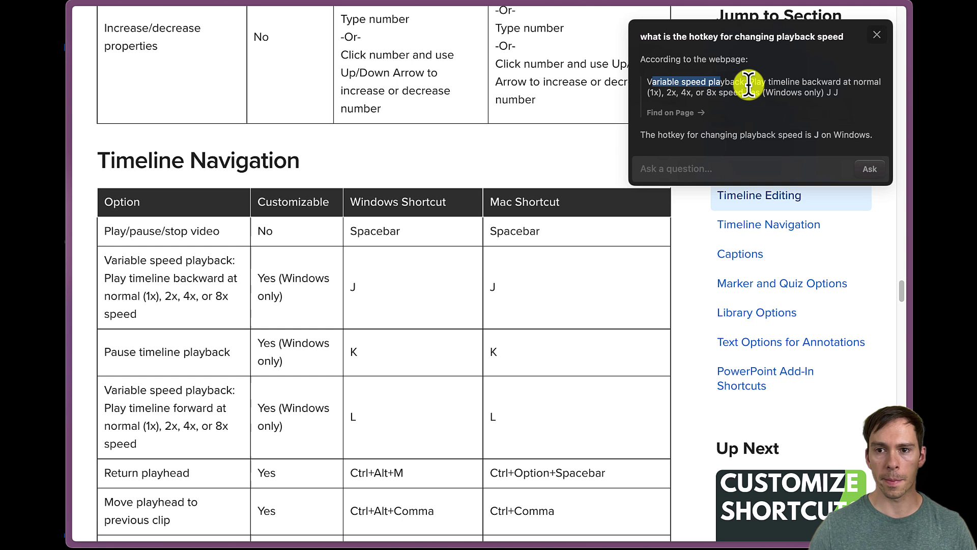
pyautogui.click(773, 82)
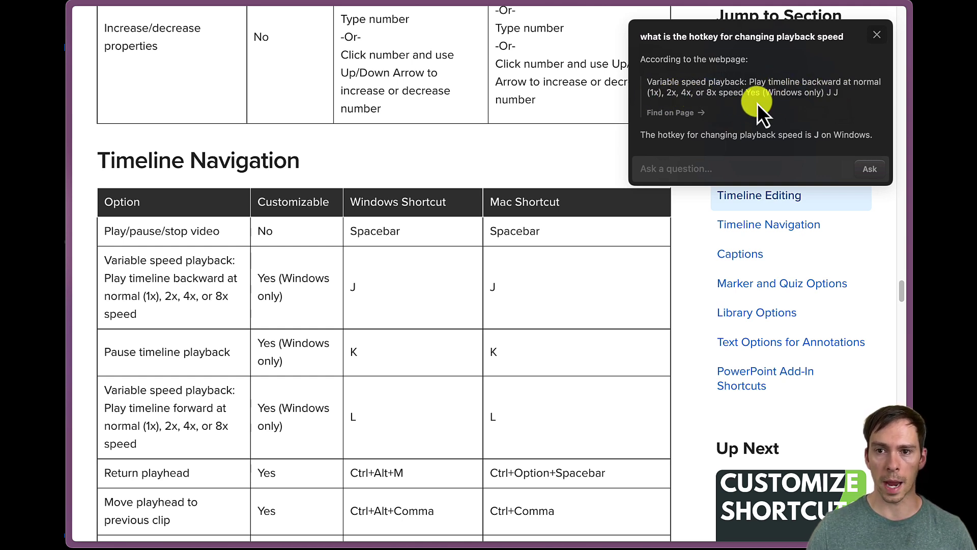
pyautogui.click(878, 34)
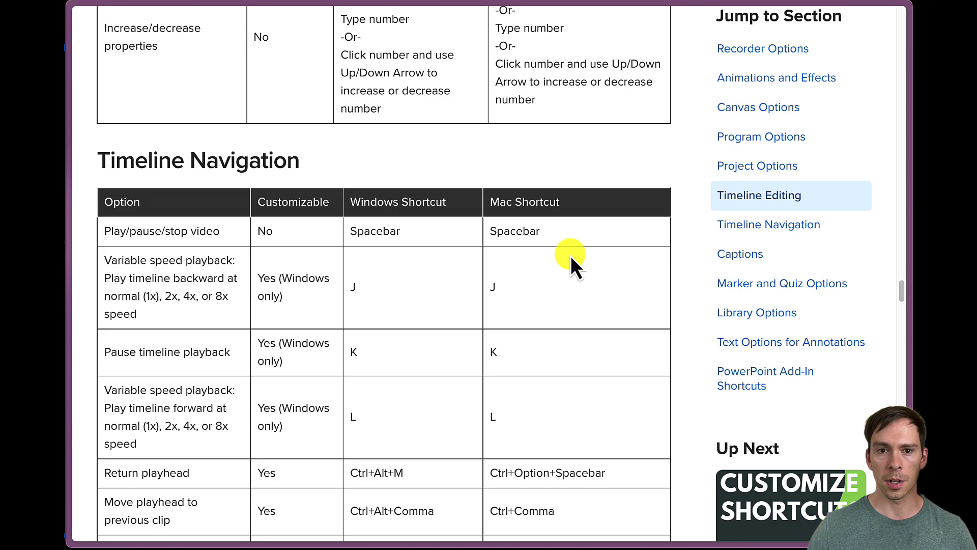
# Step: Scroll the TechSmith page back up past Captions to the Program Options shortcuts table
pyautogui.scroll(10, 430, 273)
pyautogui.scroll(15, 423, 271)
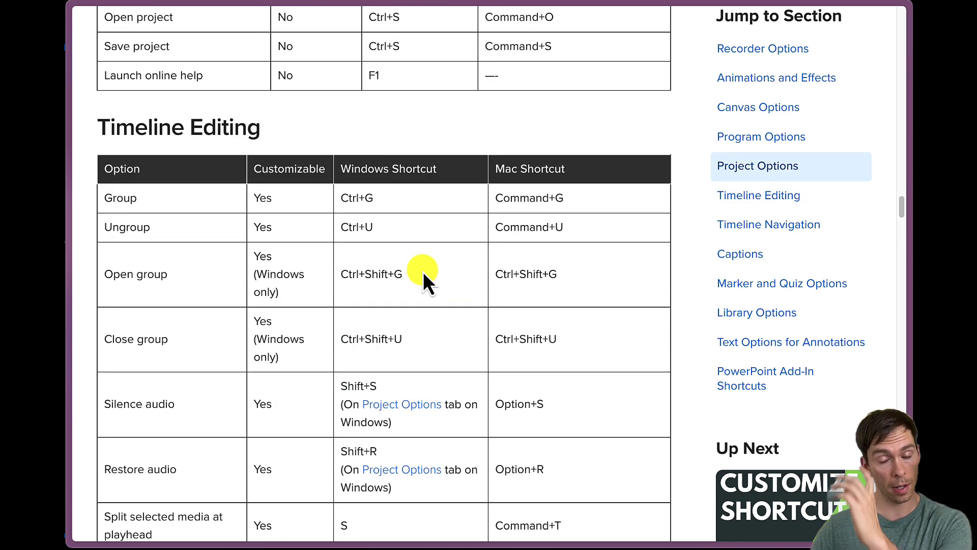
pyautogui.scroll(20, 392, 302)
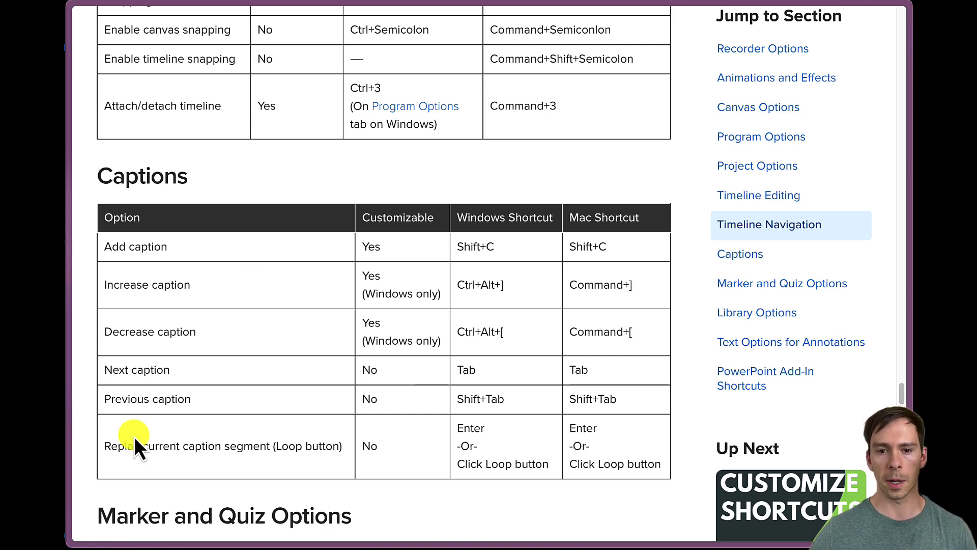
pyautogui.scroll(20, 316, 459)
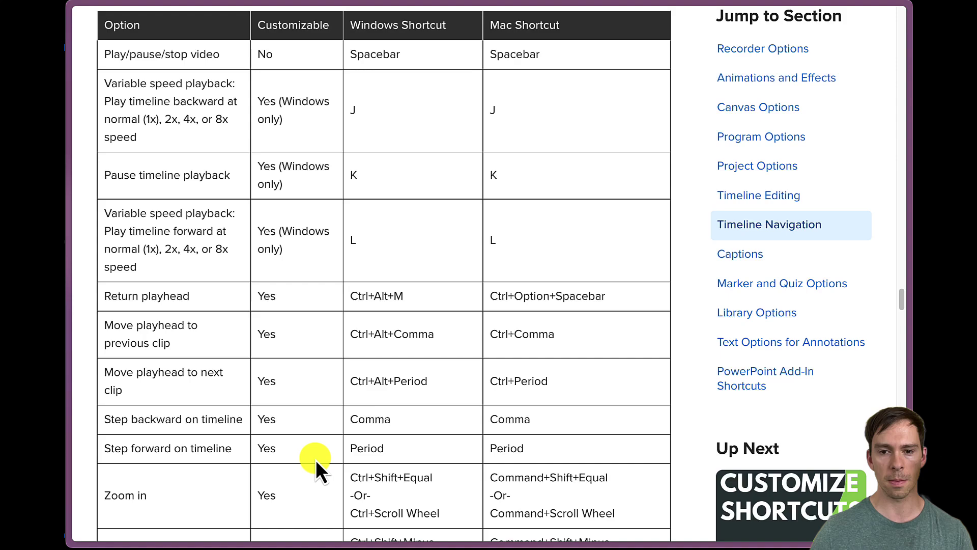
pyautogui.scroll(8, 315, 460)
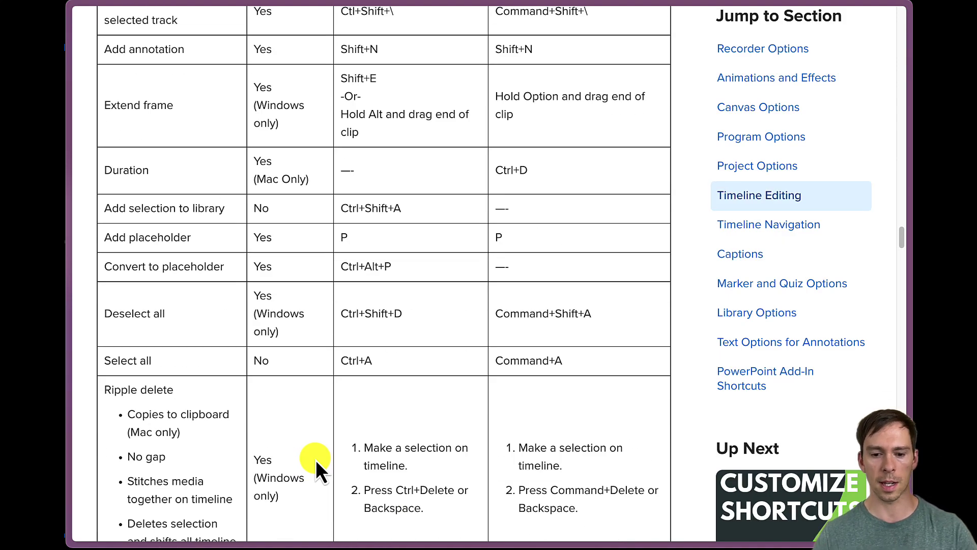
pyautogui.scroll(20, 341, 437)
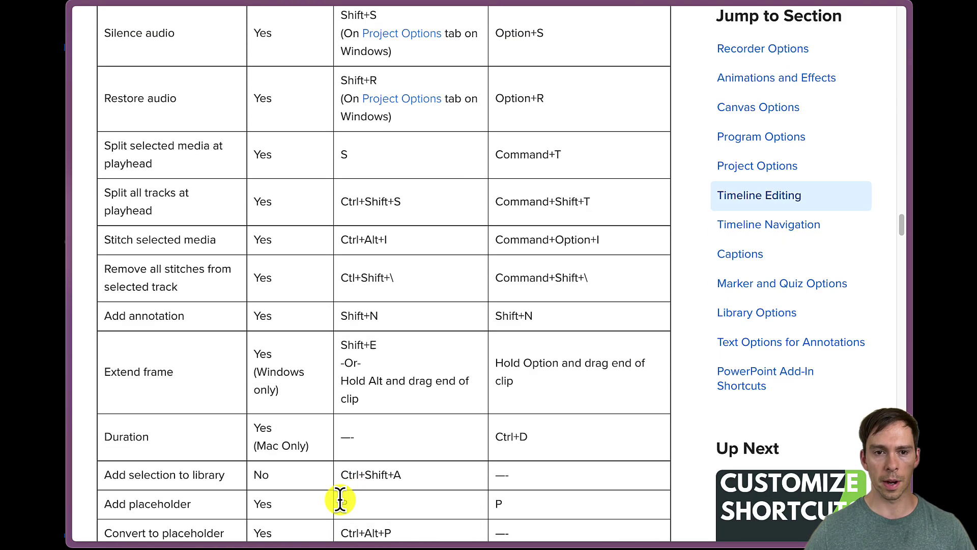
pyautogui.scroll(10, 295, 373)
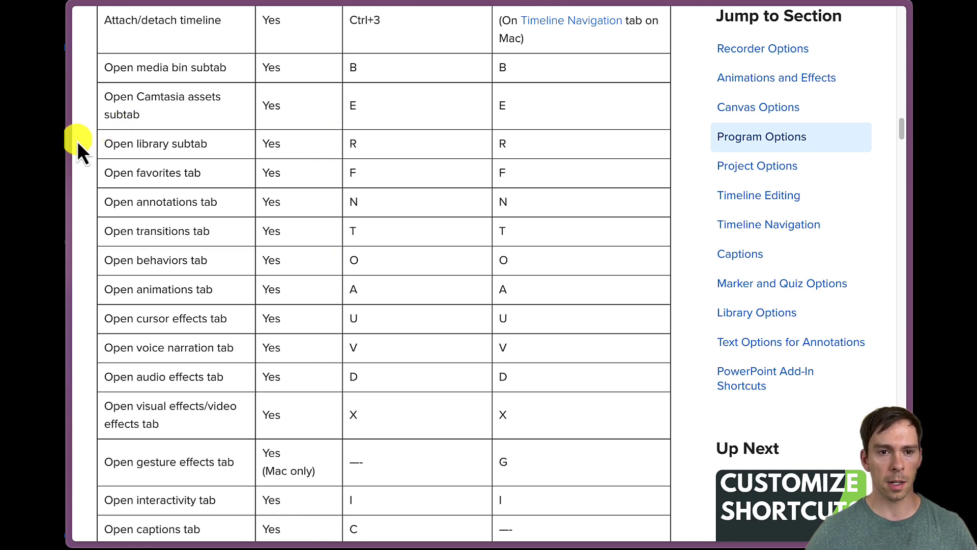
# Step: Pin the sidebar open, then hide it again for a full-width page
pyautogui.moveTo(69, 144)
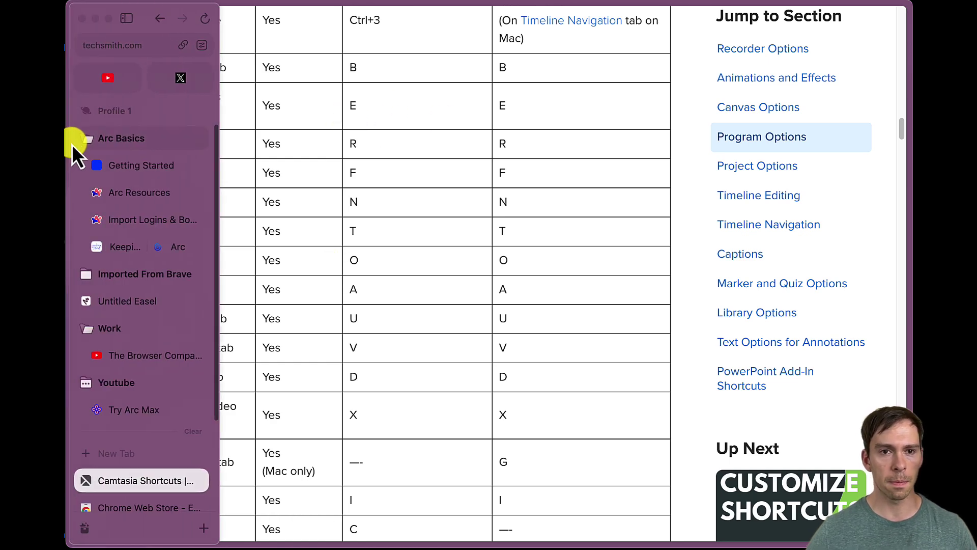
pyautogui.click(130, 22)
pyautogui.click(123, 17)
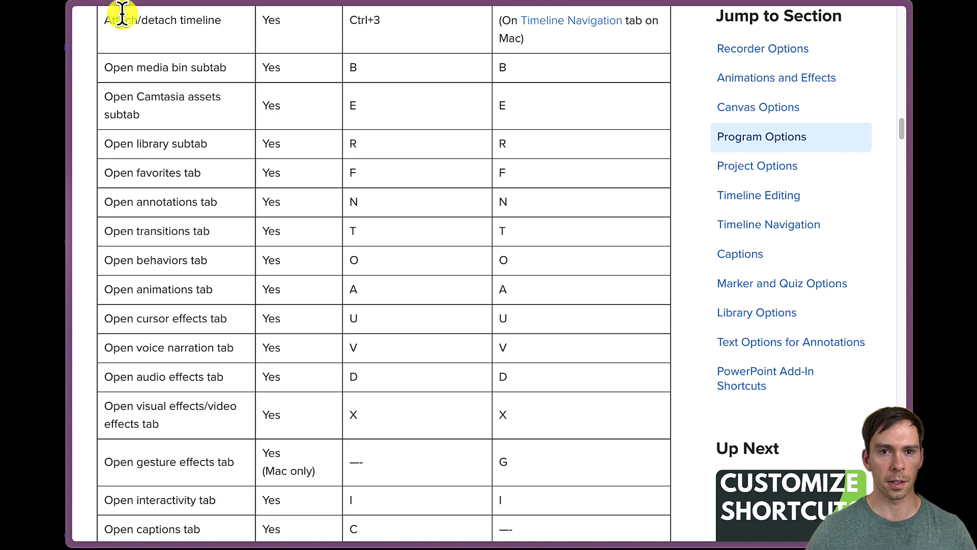
# Step: Go back to the camtasia hotkeys results and open the site controls panel
pyautogui.moveTo(68, 59)
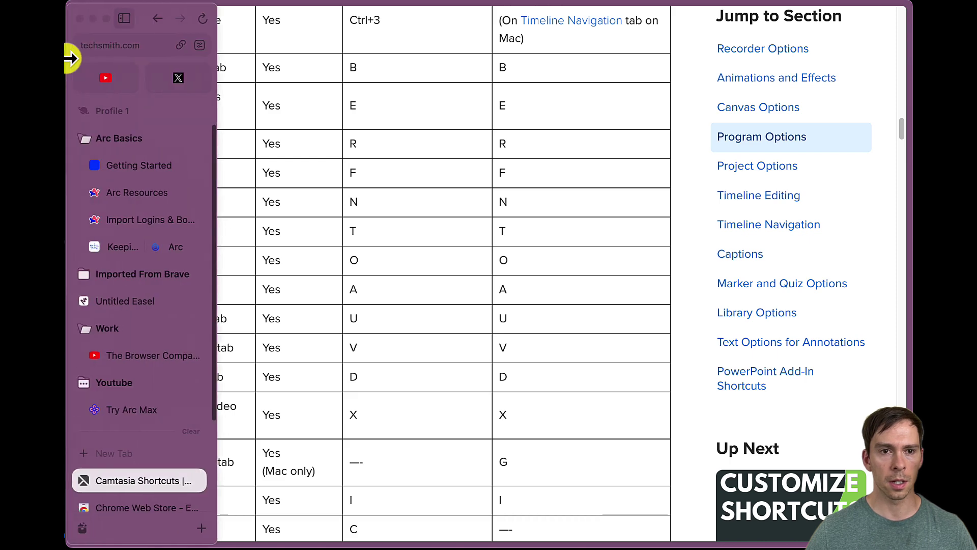
pyautogui.click(157, 23)
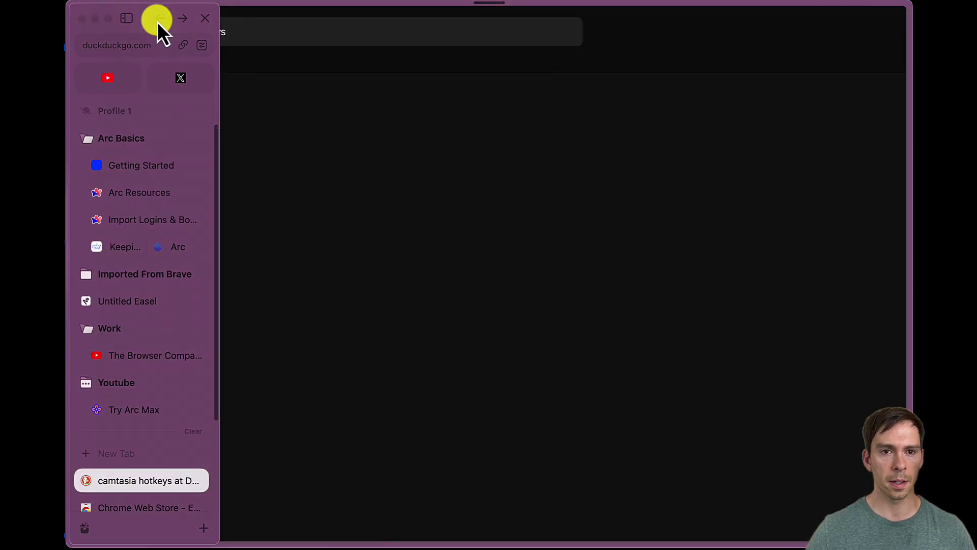
pyautogui.moveTo(70, 93)
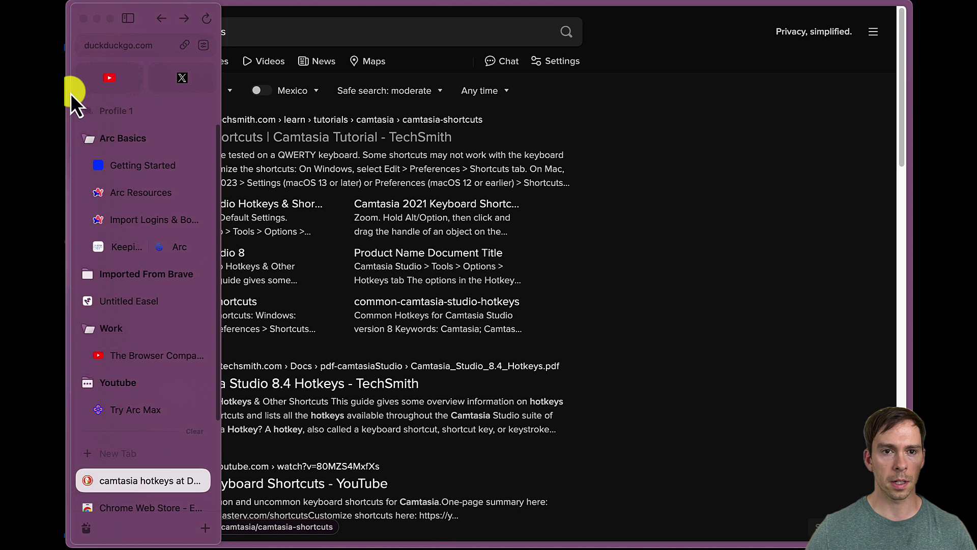
pyautogui.click(202, 45)
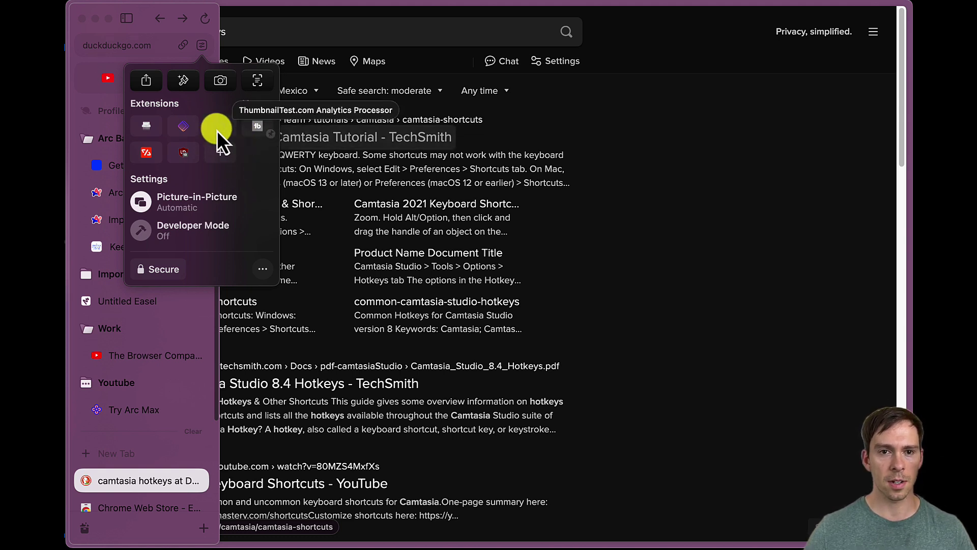
# Step: Capture the Camtasia Studio 8.4 Hotkeys result, preview it in Edit, and dismiss Send To
pyautogui.click(216, 87)
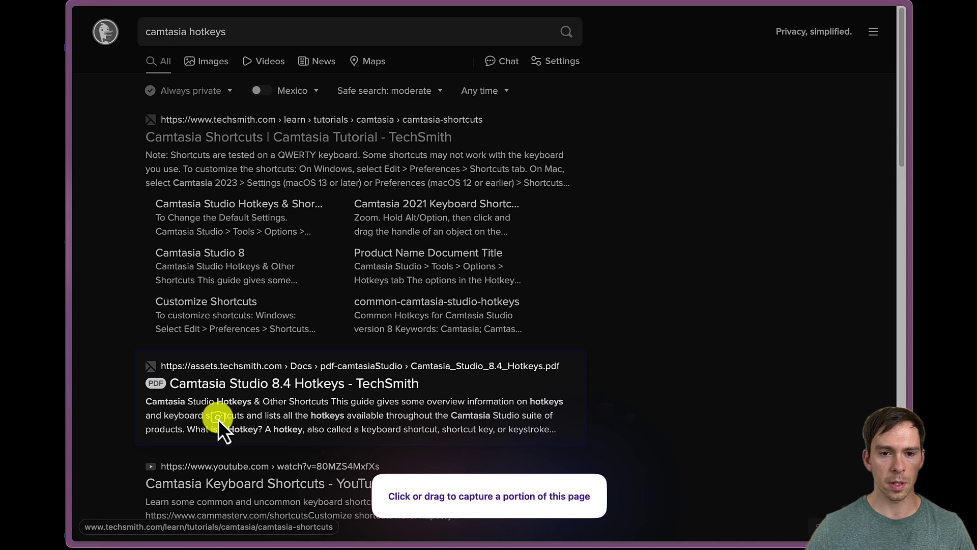
pyautogui.click(218, 420)
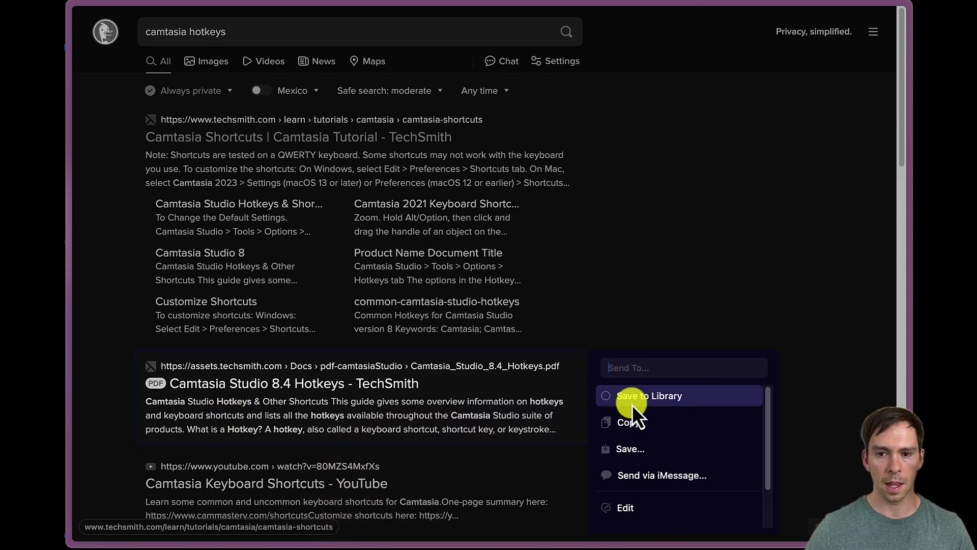
pyautogui.click(639, 504)
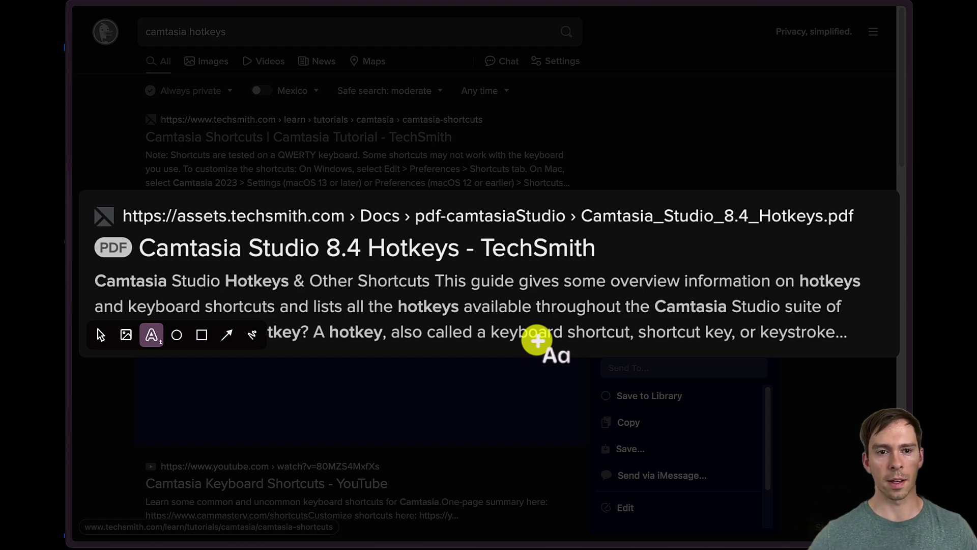
pyautogui.press('Escape')
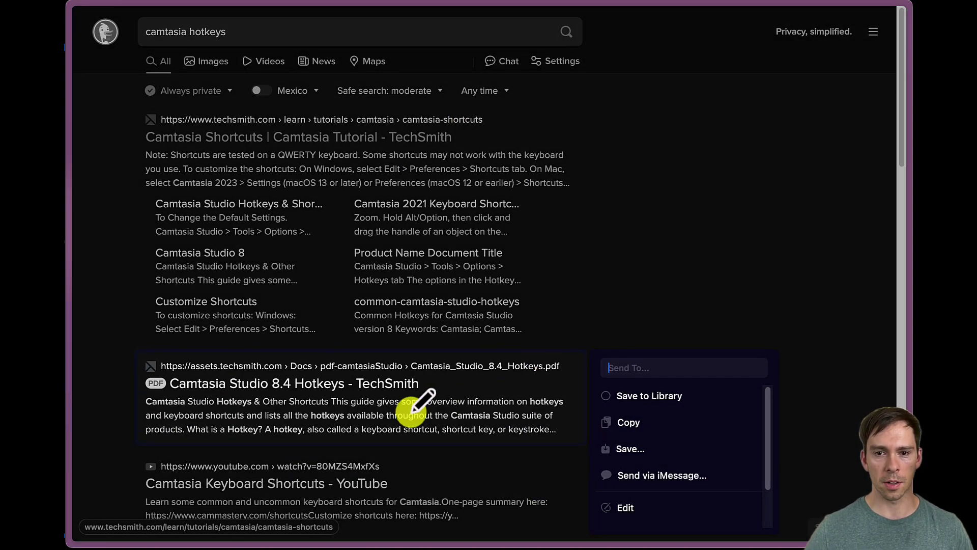
pyautogui.scroll(-2, 655, 493)
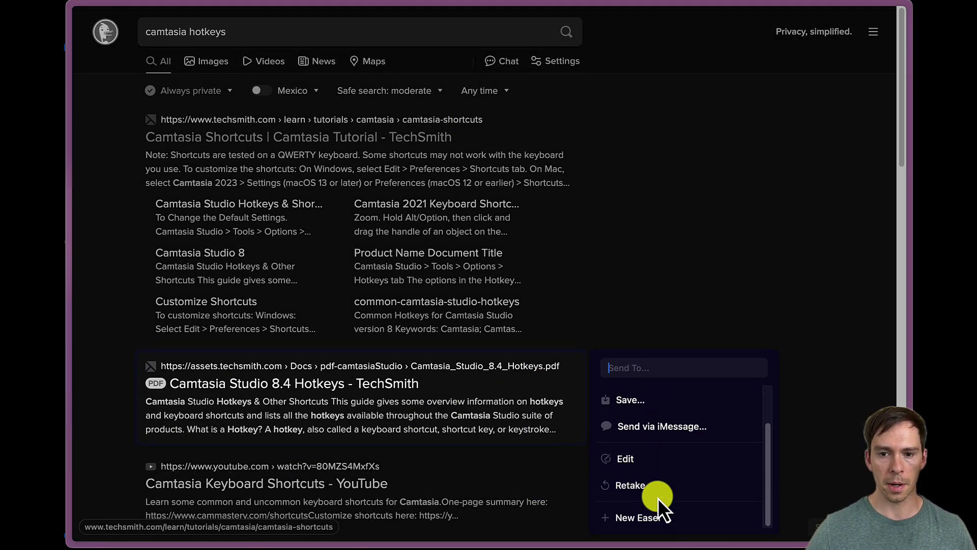
pyautogui.scroll(2, 658, 496)
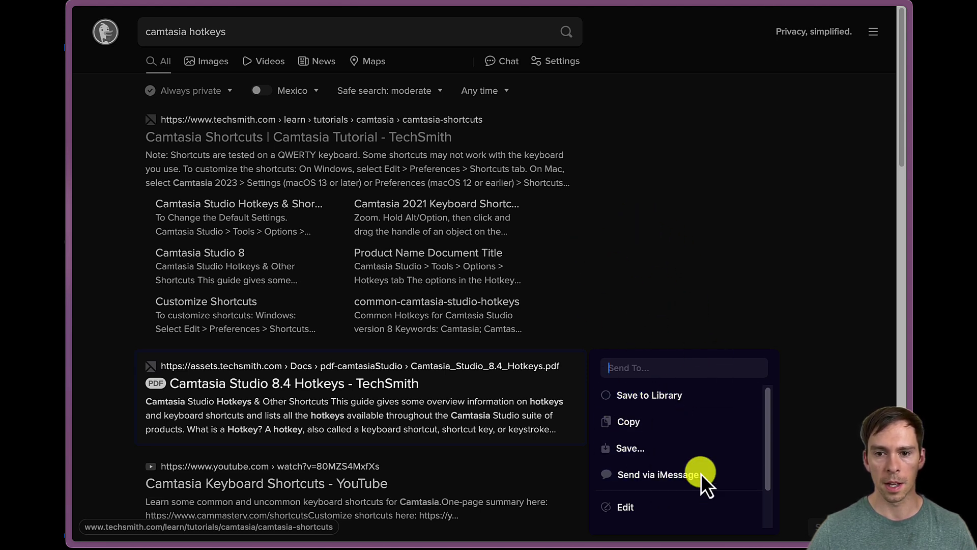
pyautogui.click(660, 209)
# Step: Copy the link of the DuckDuckGo camtasia hotkeys results page
pyautogui.moveTo(83, 118)
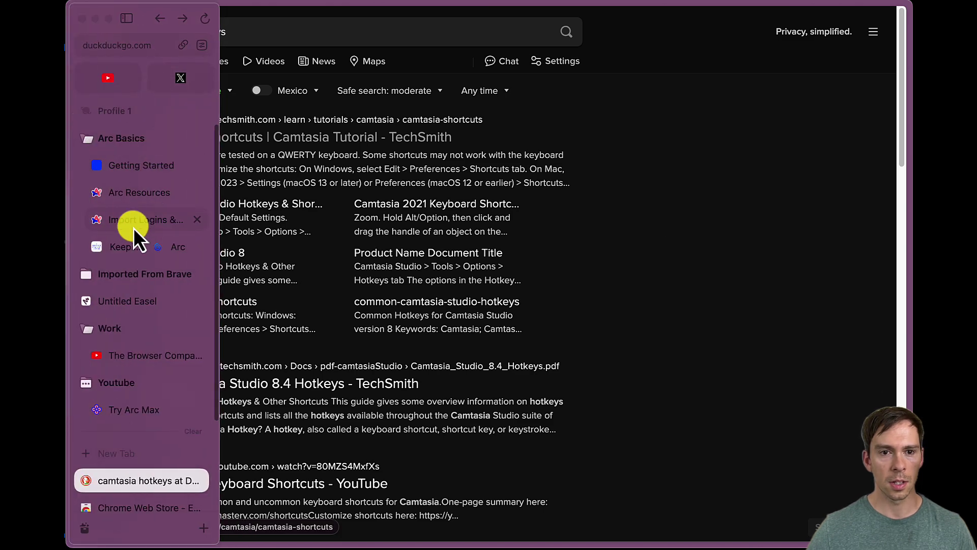
pyautogui.click(181, 47)
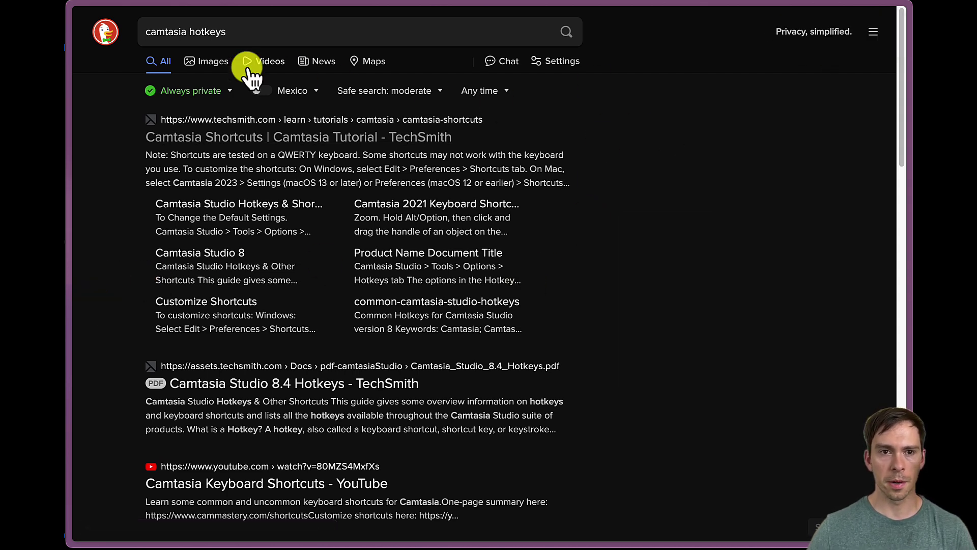
pyautogui.moveTo(69, 57)
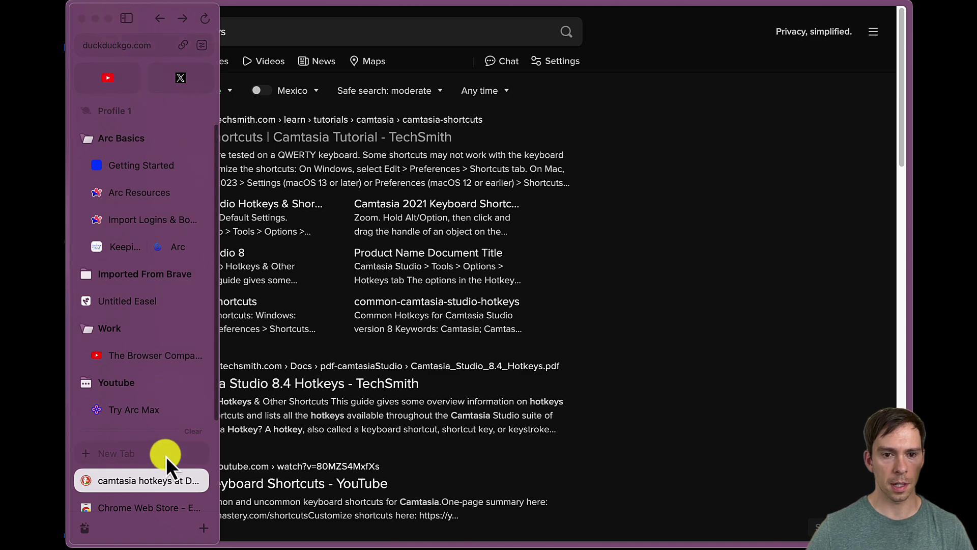
pyautogui.scroll(-5, 166, 456)
# Step: Open a new tab and go to Google Maps by typing 'goog'
pyautogui.click(202, 529)
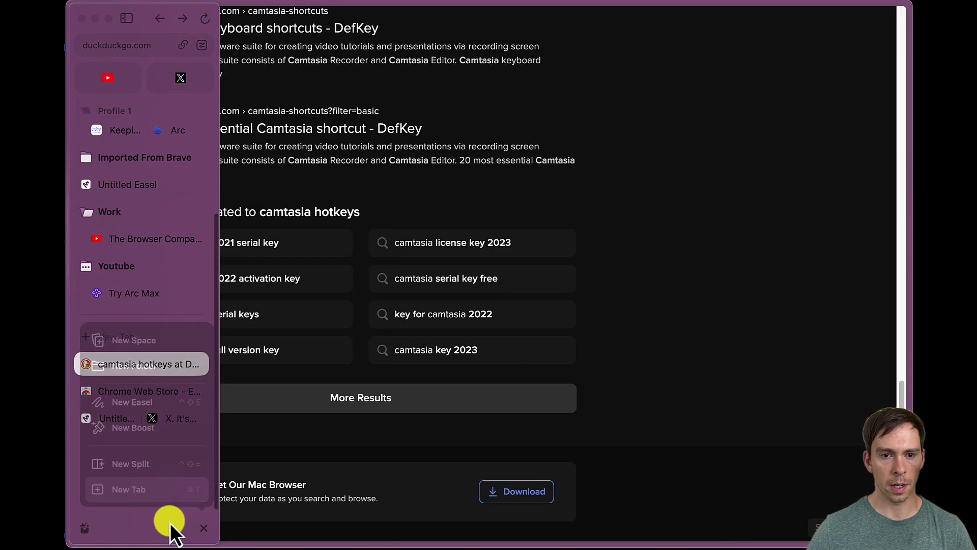
pyautogui.click(170, 523)
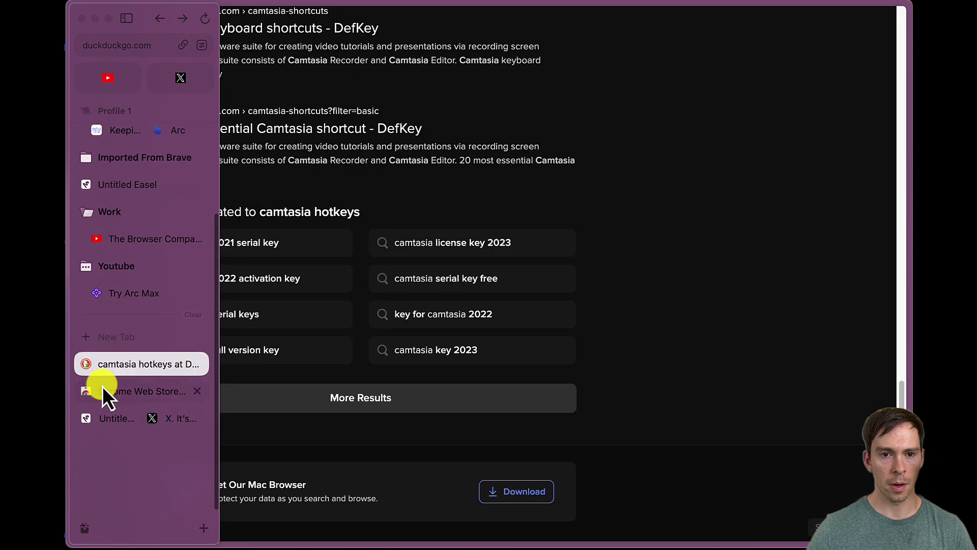
pyautogui.click(111, 344)
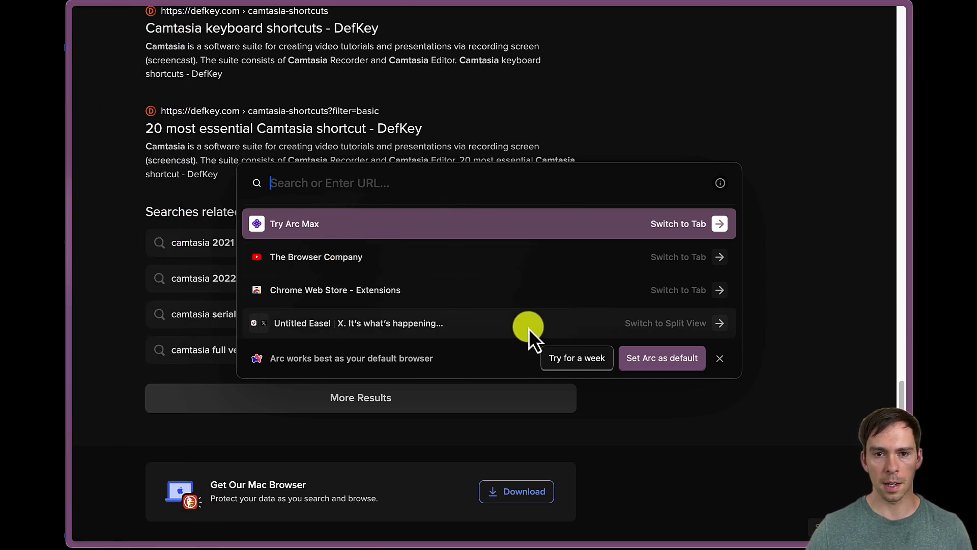
pyautogui.scroll(10, 353, 187)
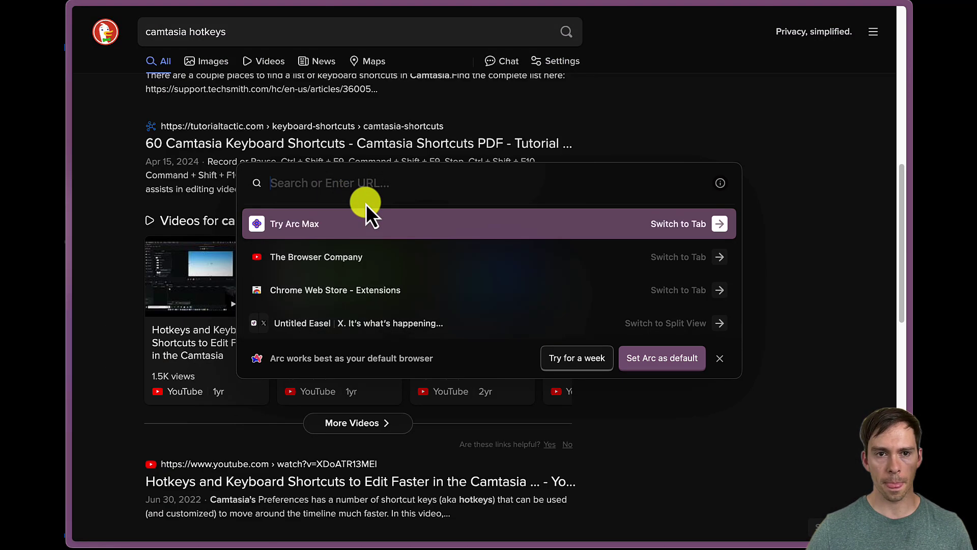
pyautogui.write('google.com/maps')
pyautogui.press('Return')
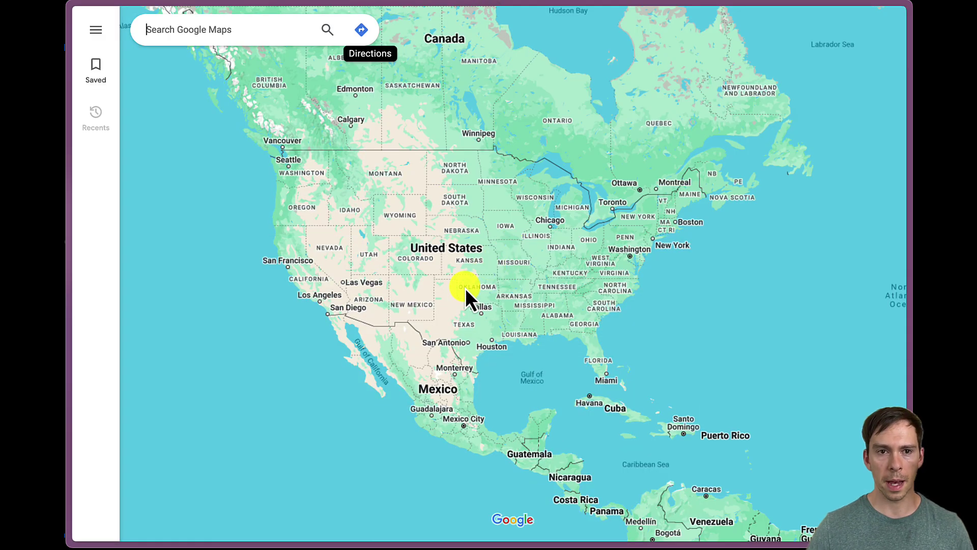
# Step: Switch to the Untitled Easel | X split-view tab in the sidebar
pyautogui.scroll(2, 465, 289)
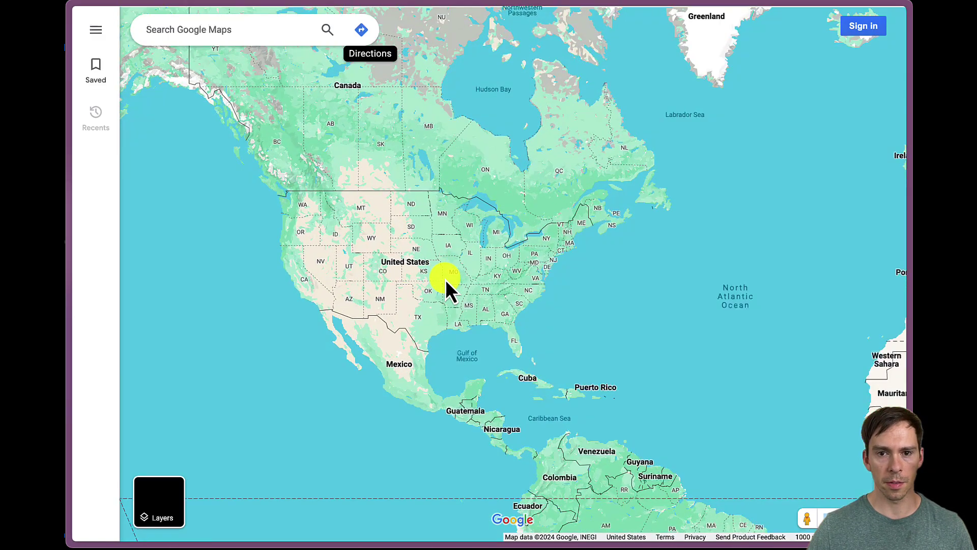
pyautogui.scroll(4, 445, 279)
pyautogui.scroll(1, 355, 295)
pyautogui.moveTo(94, 38)
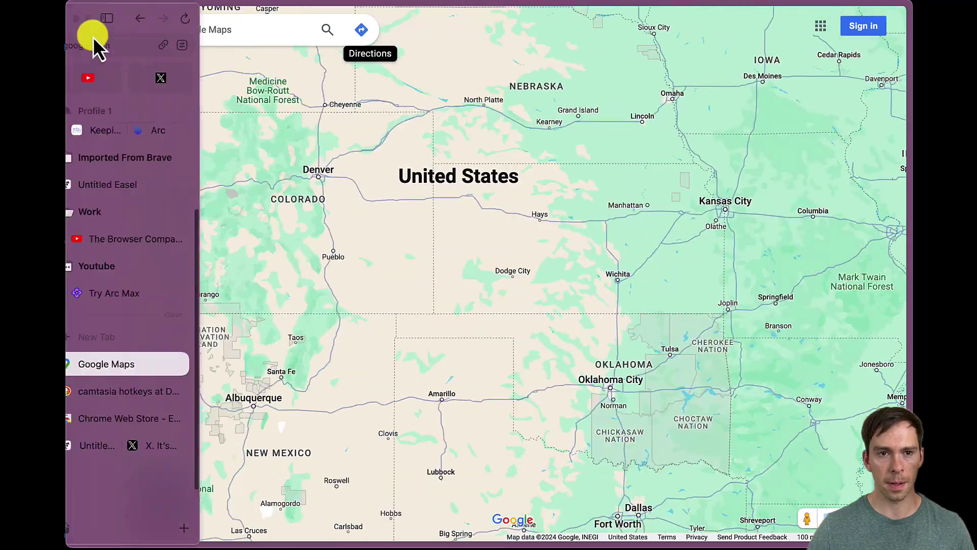
pyautogui.click(108, 446)
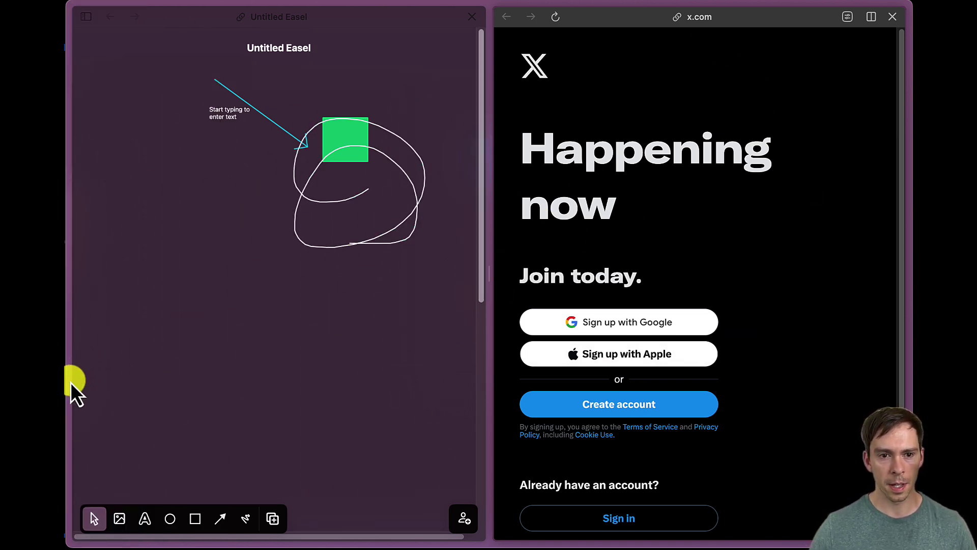
# Step: Pair the Chrome Web Store tab with Google Maps in a new split view
pyautogui.moveTo(71, 377)
pyautogui.click(128, 418)
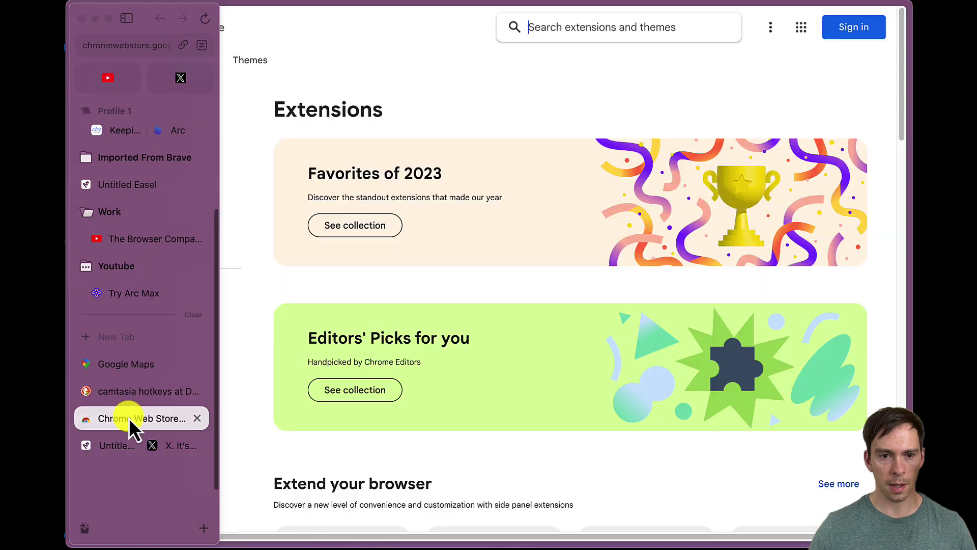
pyautogui.rightClick(129, 417)
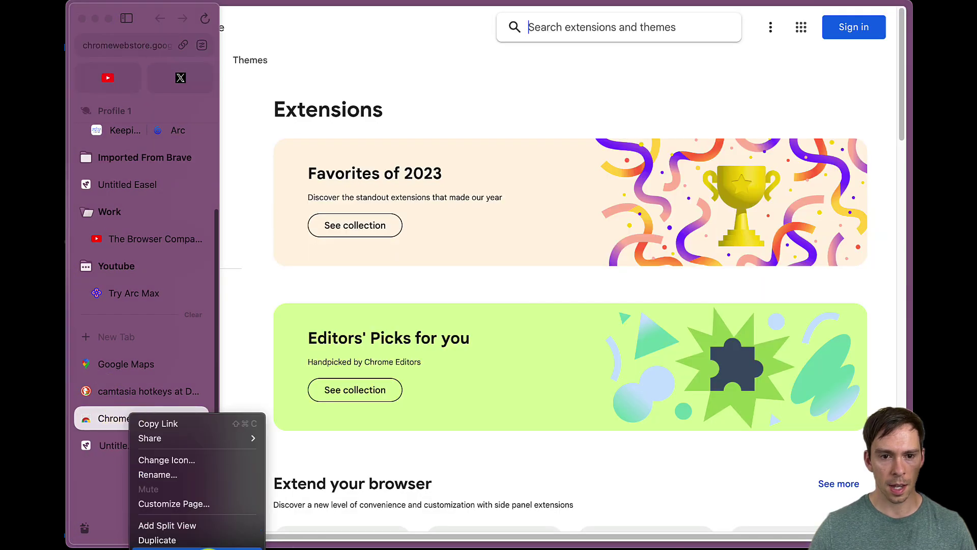
pyautogui.click(168, 525)
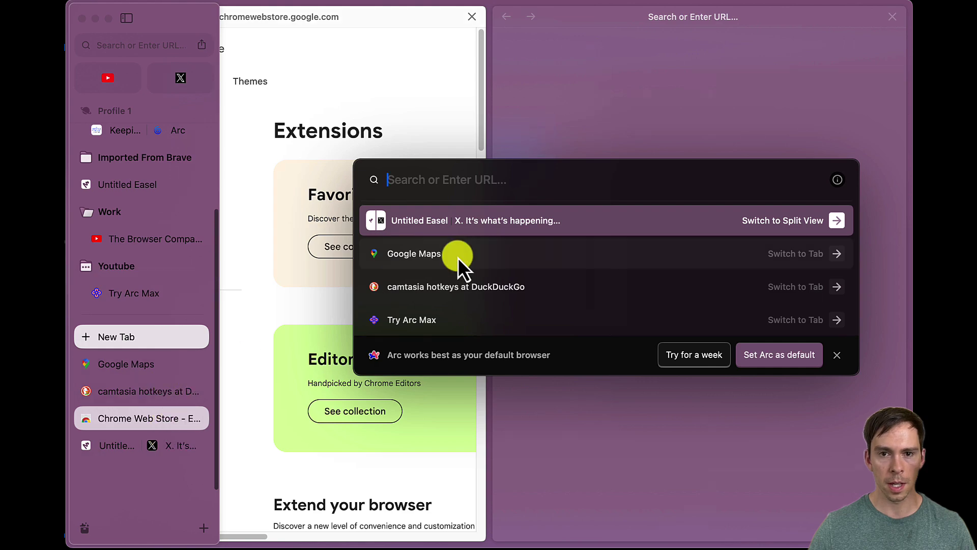
pyautogui.click(416, 261)
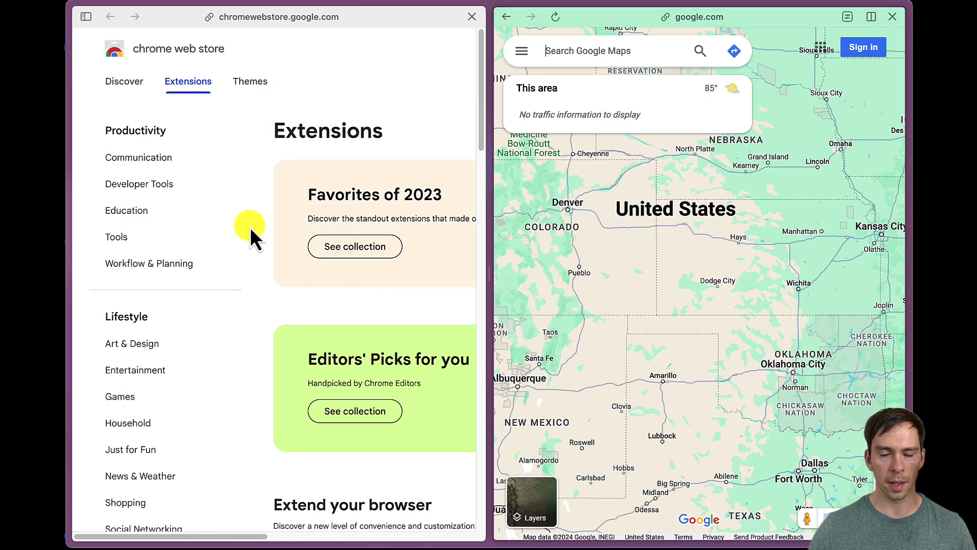
pyautogui.scroll(-10, 251, 244)
pyautogui.scroll(10, 252, 252)
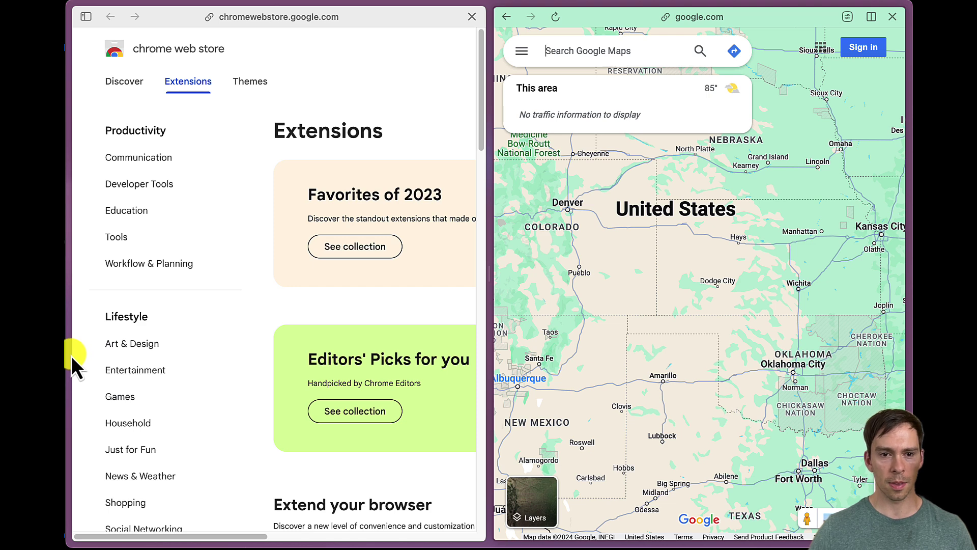
# Step: Convert the split view to a stacked layout with the web store above Google Maps
pyautogui.moveTo(69, 358)
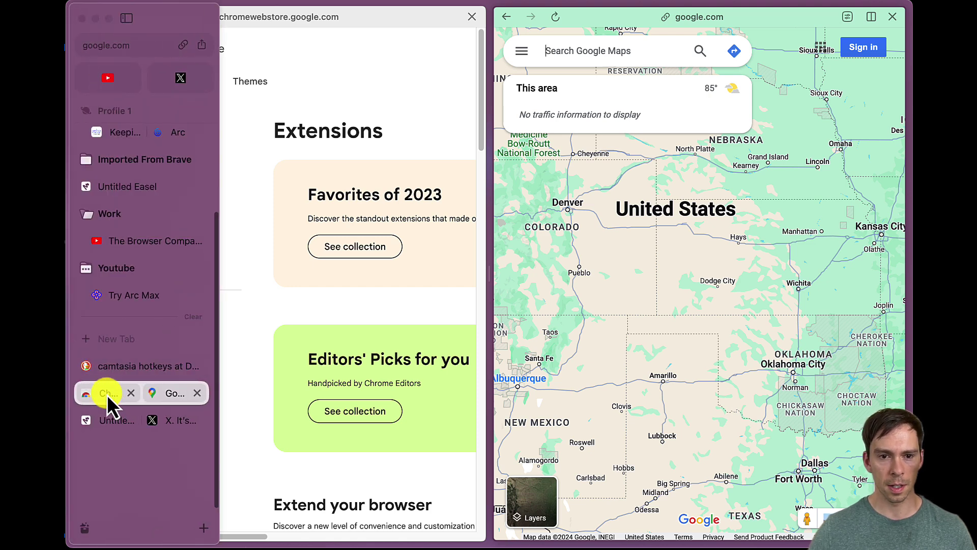
pyautogui.rightClick(107, 395)
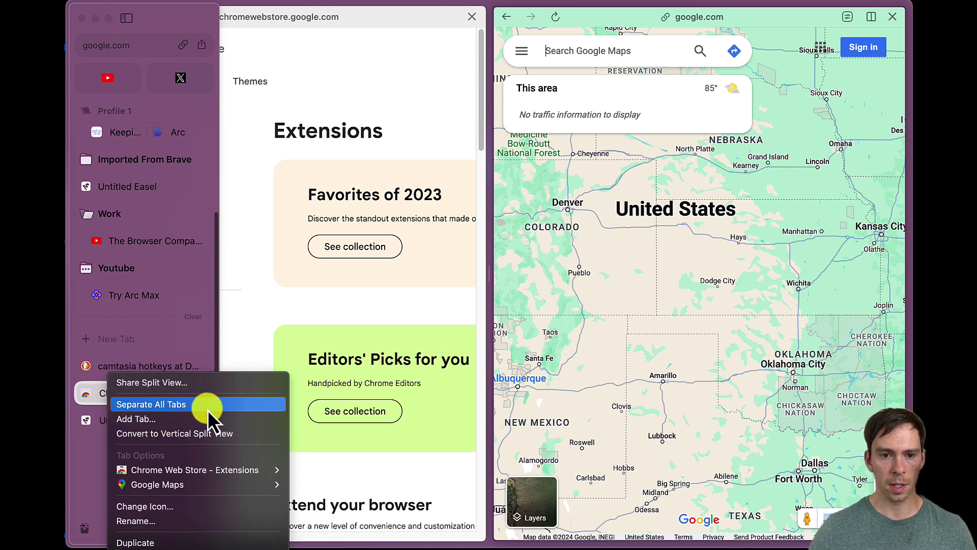
pyautogui.click(225, 438)
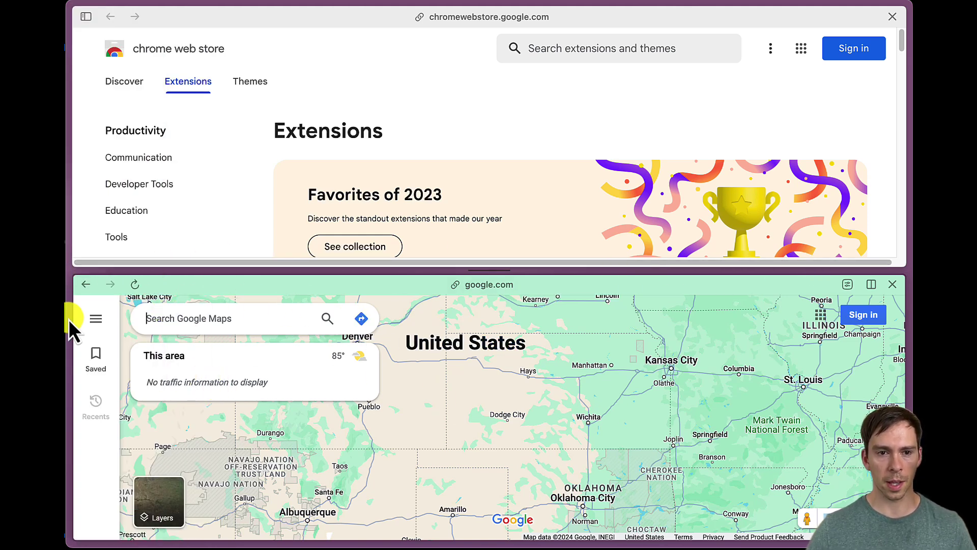
pyautogui.moveTo(69, 322)
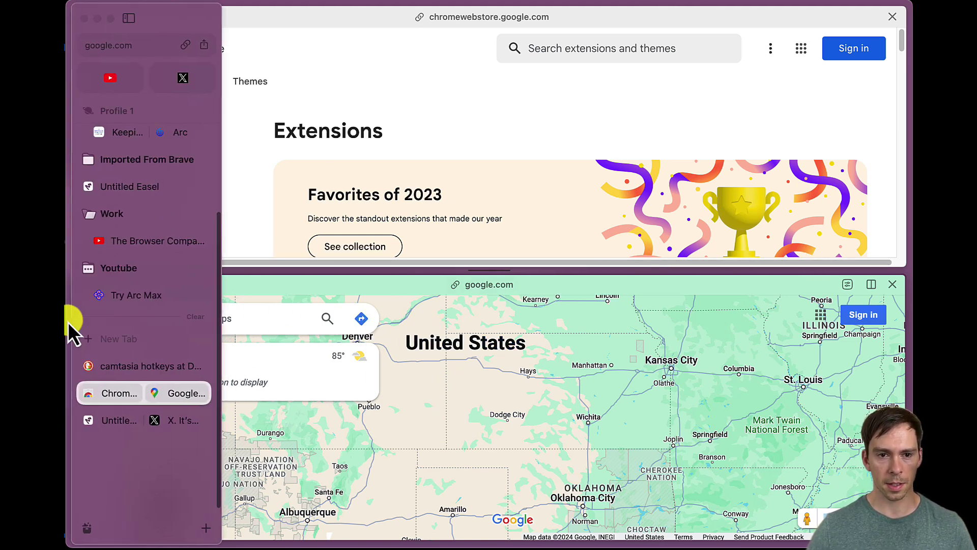
pyautogui.rightClick(184, 419)
pyautogui.click(183, 419)
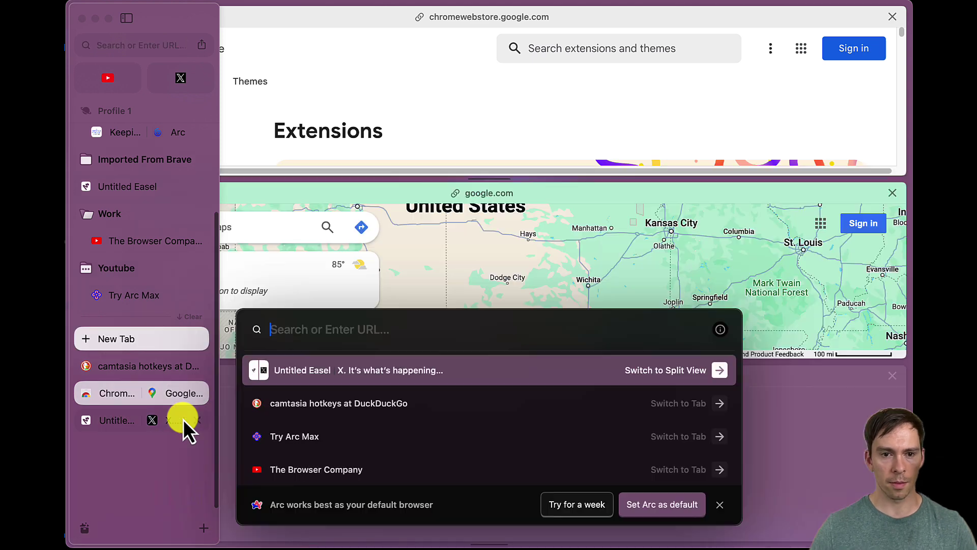
pyautogui.click(327, 416)
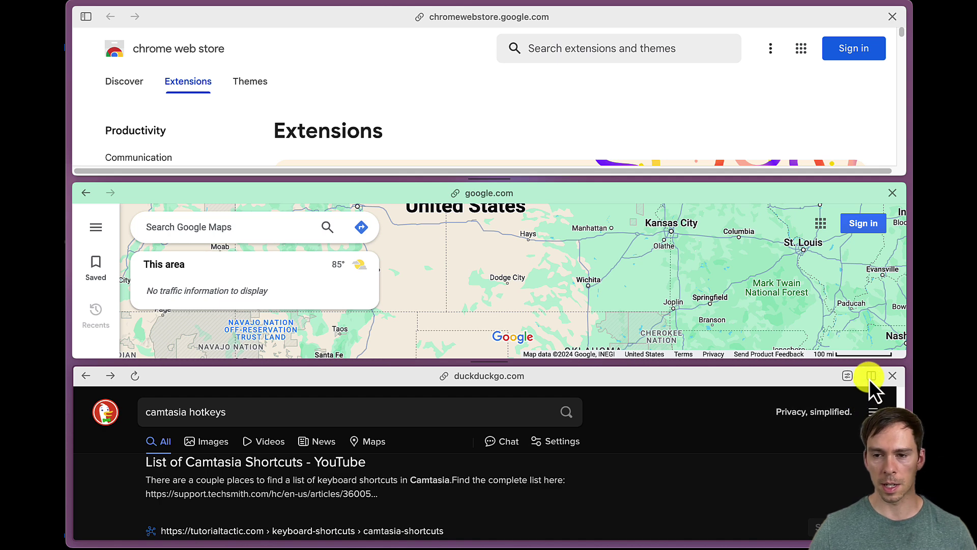
pyautogui.click(869, 379)
pyautogui.click(741, 388)
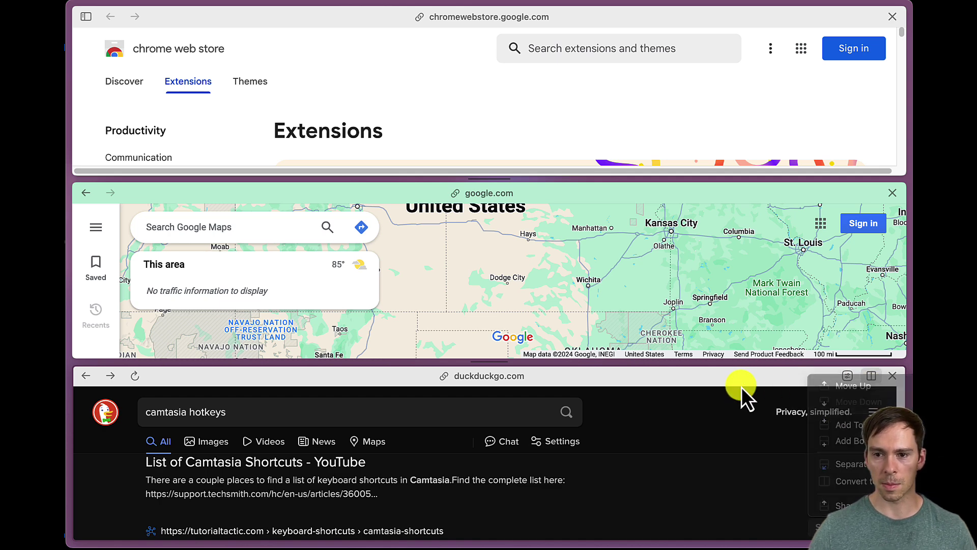
pyautogui.click(867, 378)
pyautogui.click(850, 385)
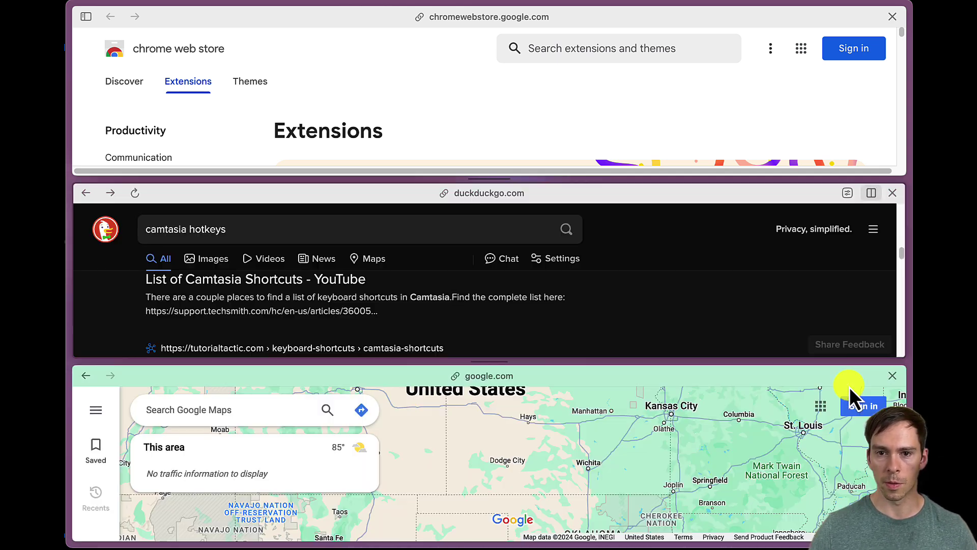
pyautogui.click(870, 192)
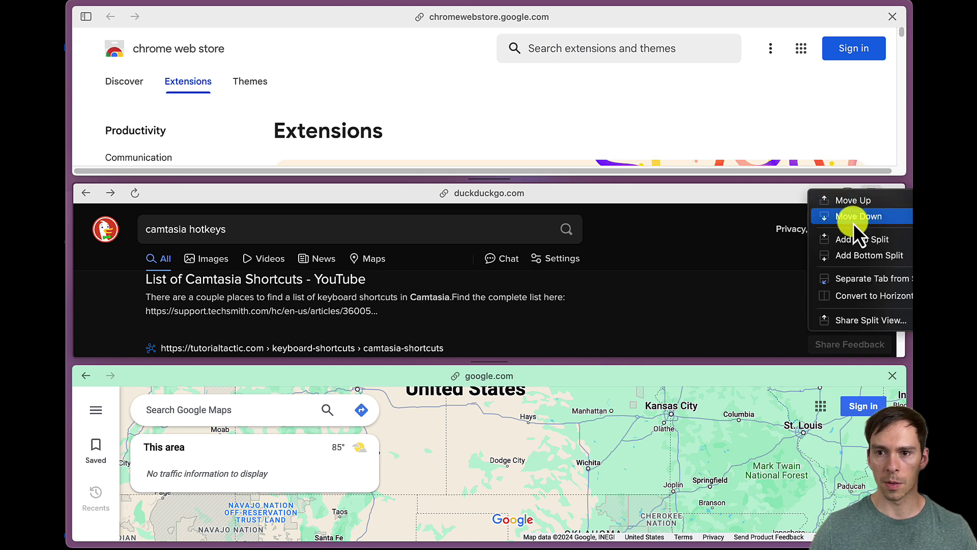
pyautogui.click(855, 240)
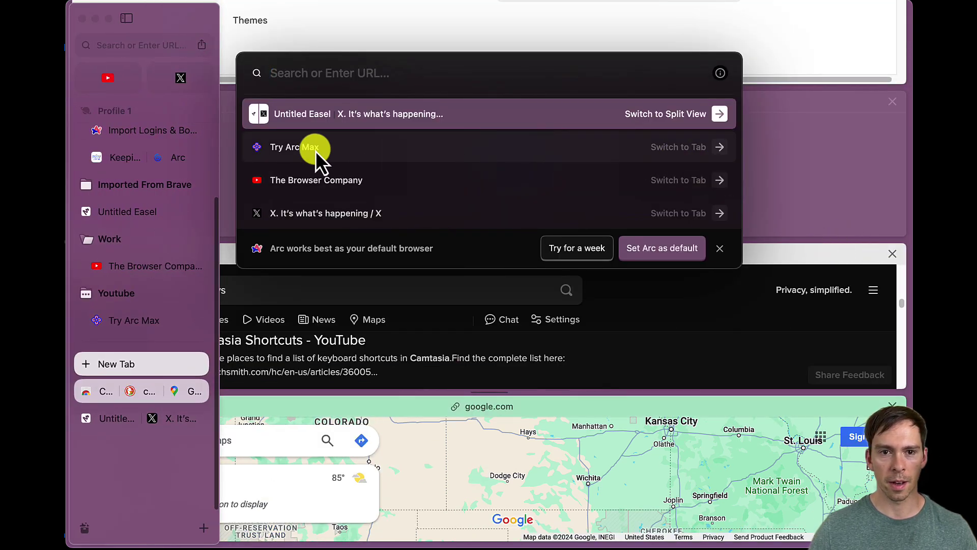
pyautogui.click(315, 149)
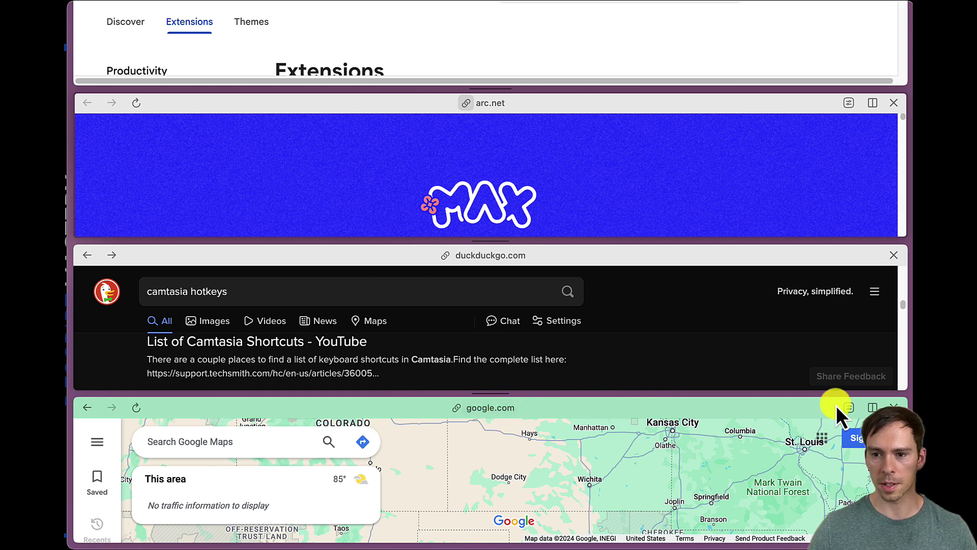
pyautogui.click(872, 407)
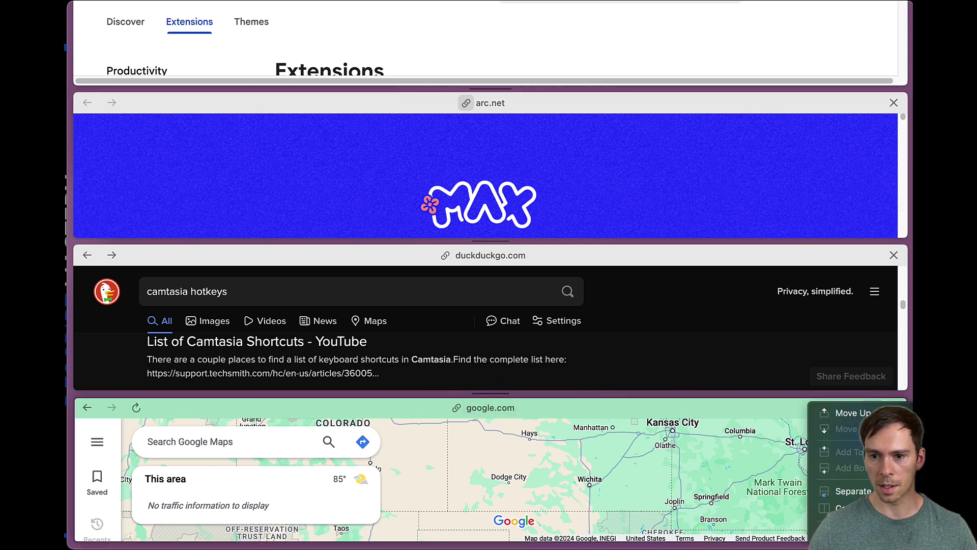
pyautogui.click(762, 411)
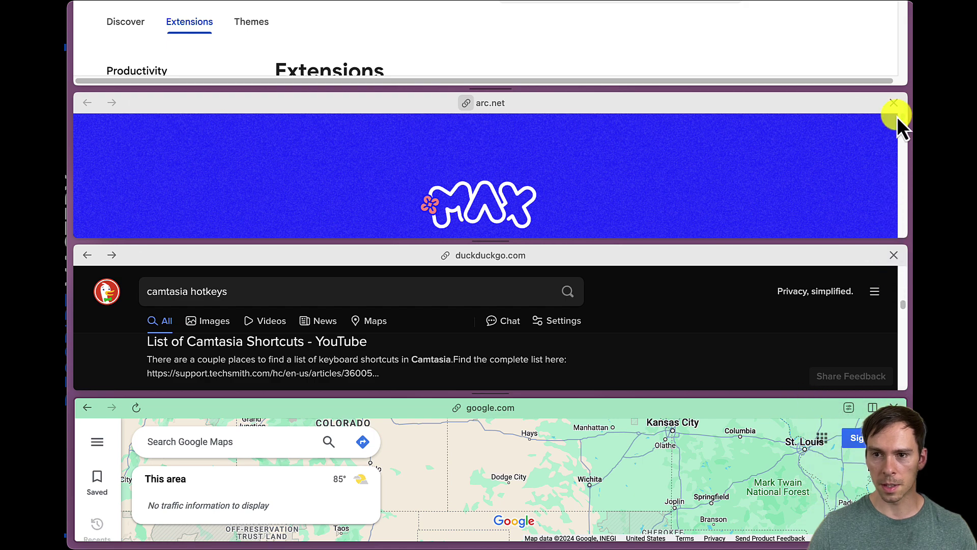
pyautogui.click(894, 103)
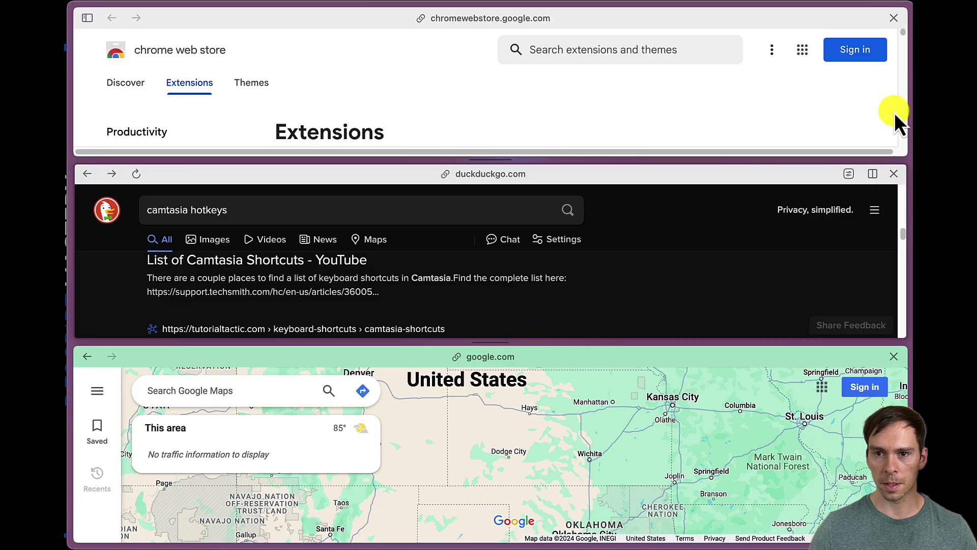
pyautogui.click(894, 175)
# Step: Open the Try Arc Max page from the New Tab menu
pyautogui.moveTo(78, 341)
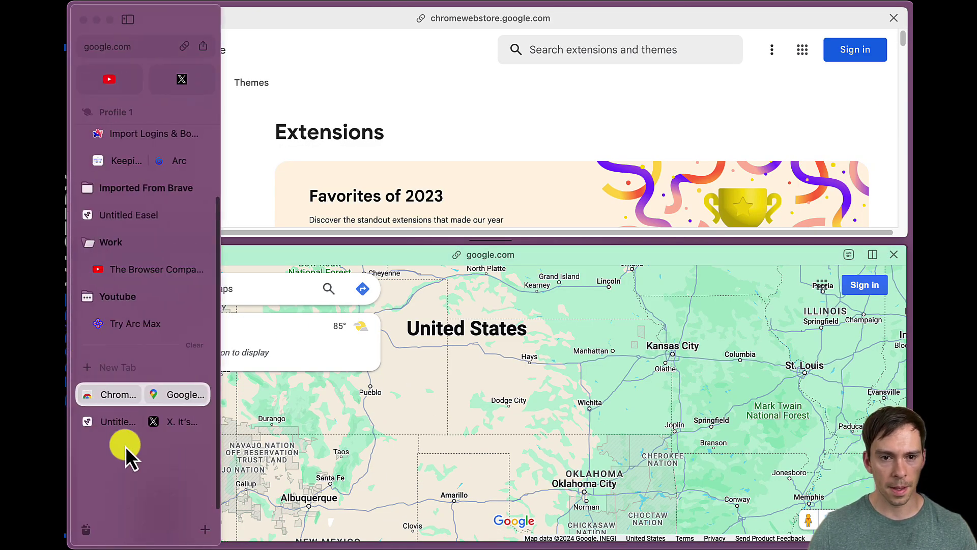
pyautogui.click(113, 366)
pyautogui.click(300, 230)
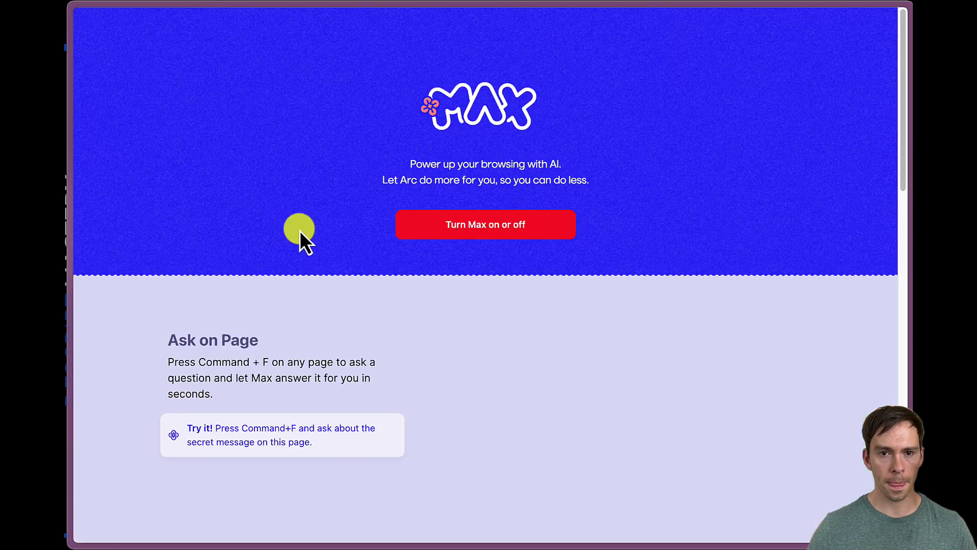
# Step: Scroll through the Ask on Page and 5-Second Previews sections, then open the command bar
pyautogui.scroll(-5, 375, 400)
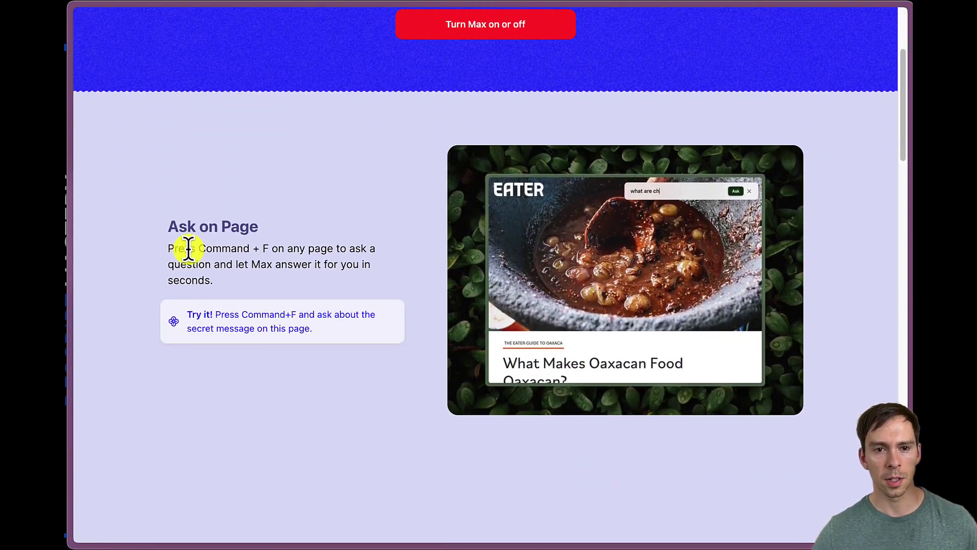
pyautogui.moveTo(189, 249); pyautogui.dragTo(314, 279)
pyautogui.click(342, 407)
pyautogui.scroll(-6, 342, 407)
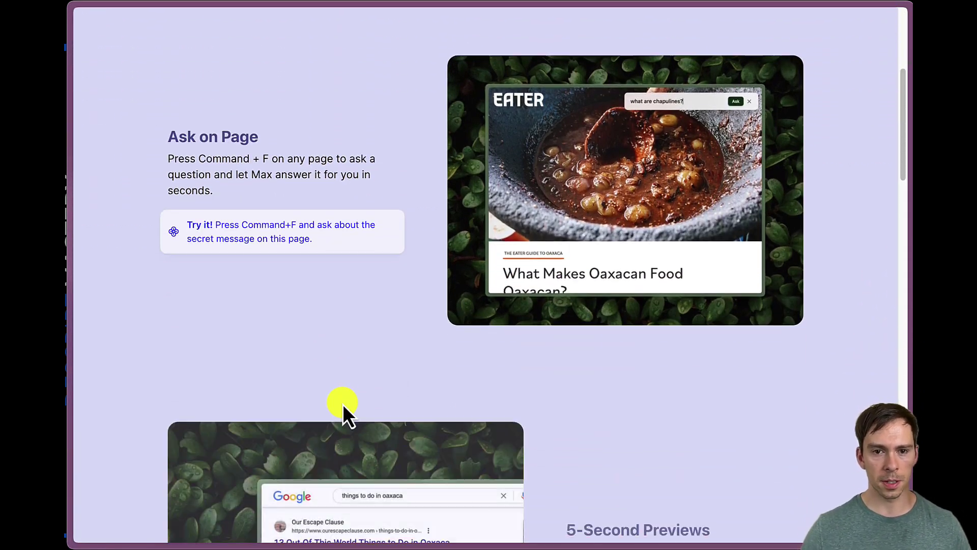
pyautogui.scroll(-7, 431, 404)
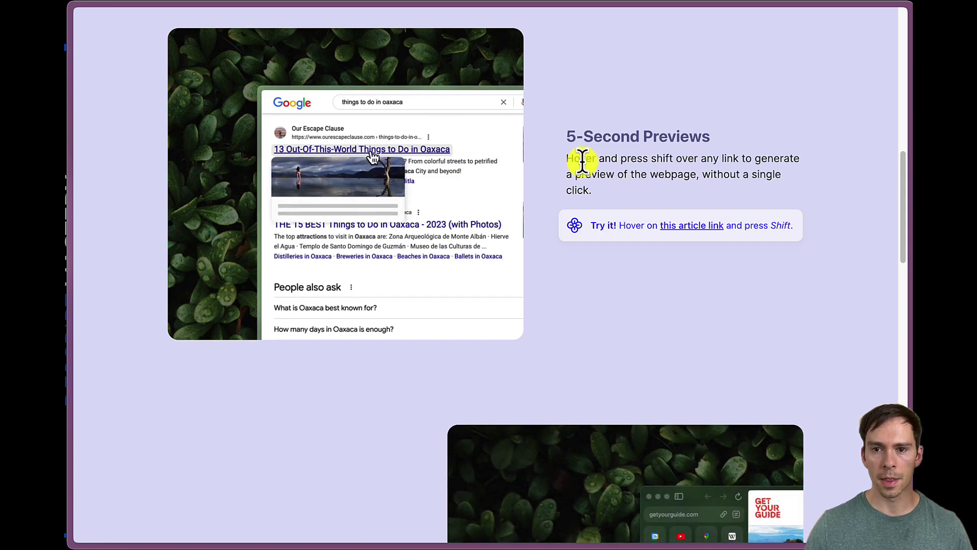
pyautogui.scroll(3, 556, 310)
pyautogui.moveTo(69, 332)
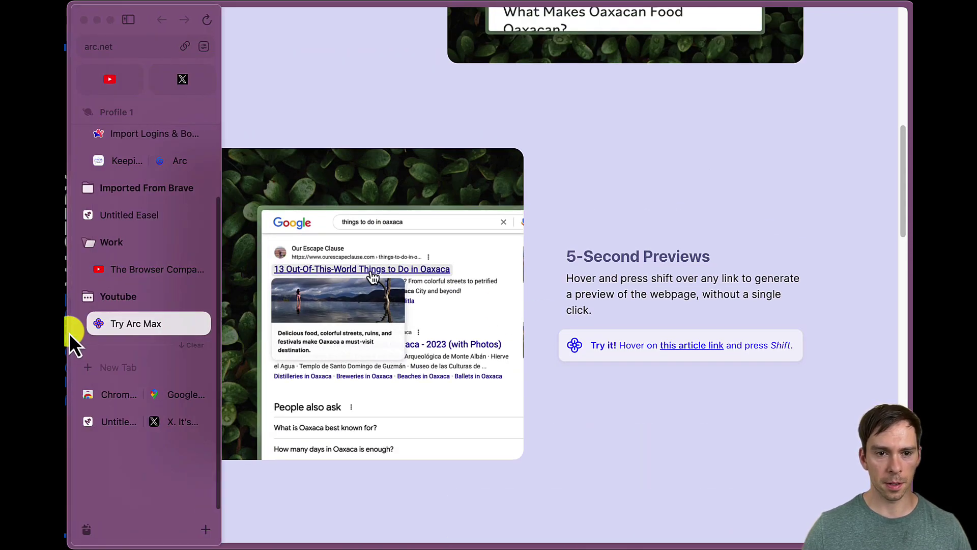
pyautogui.click(108, 365)
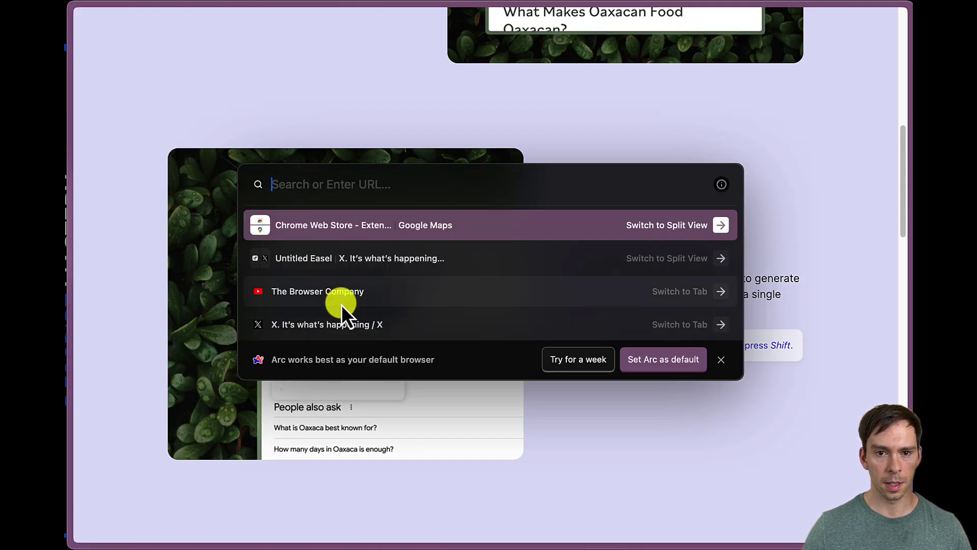
# Step: Go to duckduckgo.com and search for 'camtasia'
pyautogui.write('duckduckgo.com')
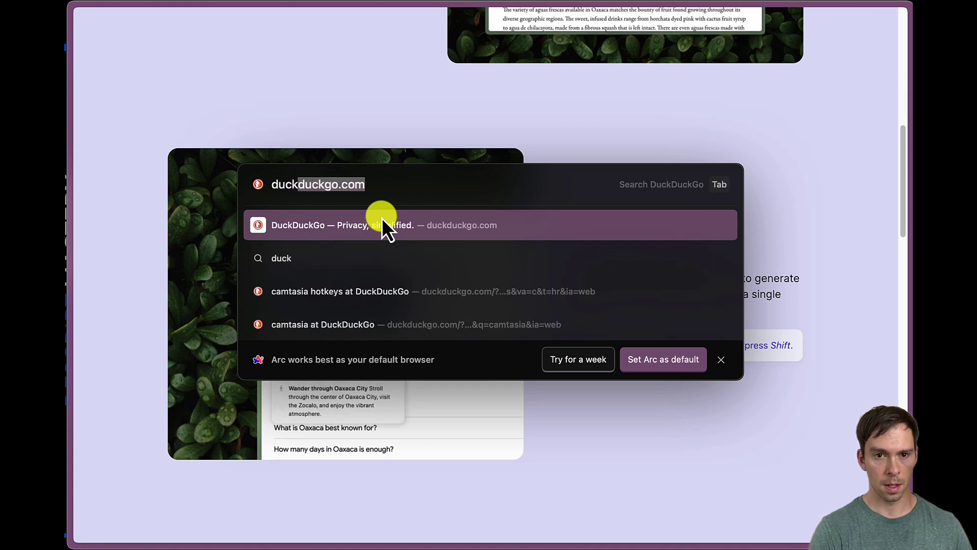
pyautogui.press('Return')
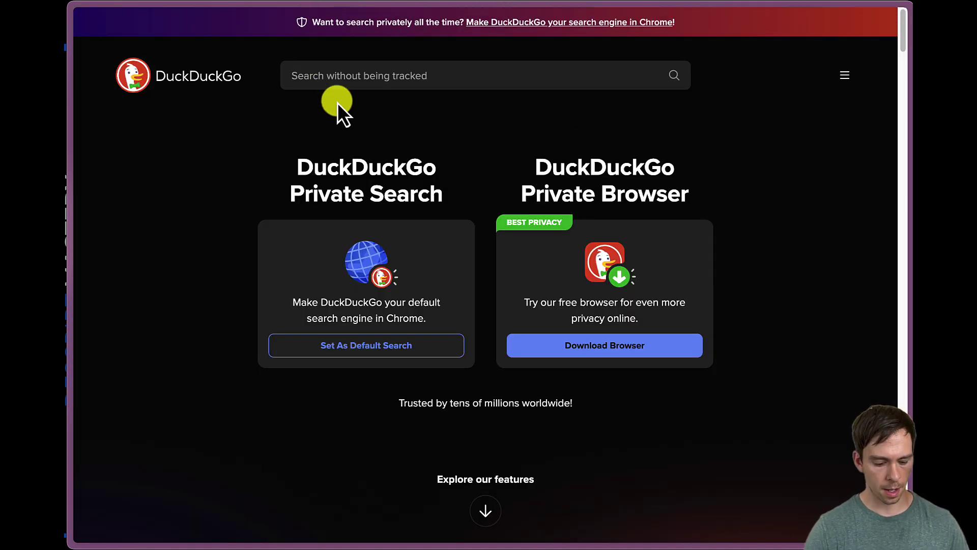
pyautogui.write('camtasia')
pyautogui.press('Return')
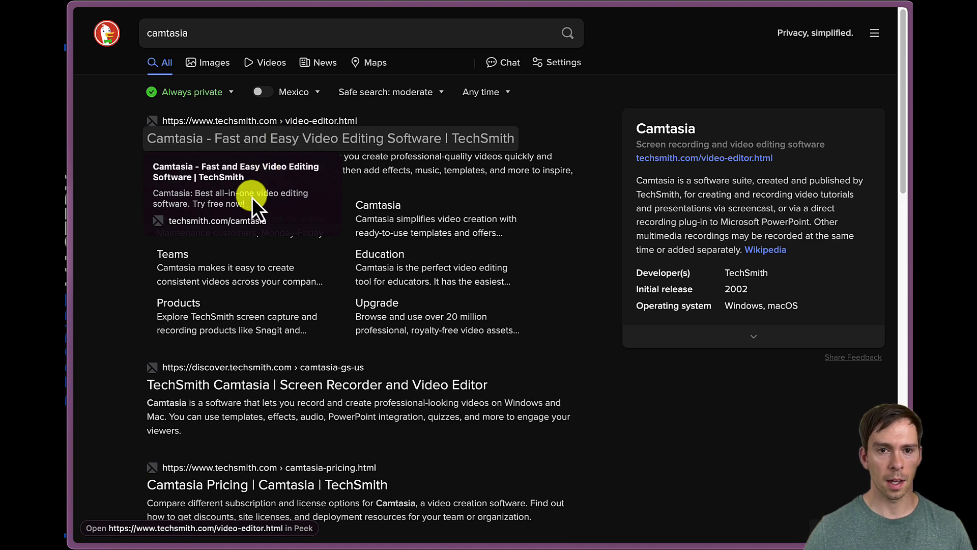
# Step: Scroll the camtasia results and slide out the sidebar from the left edge
pyautogui.scroll(-1, 321, 365)
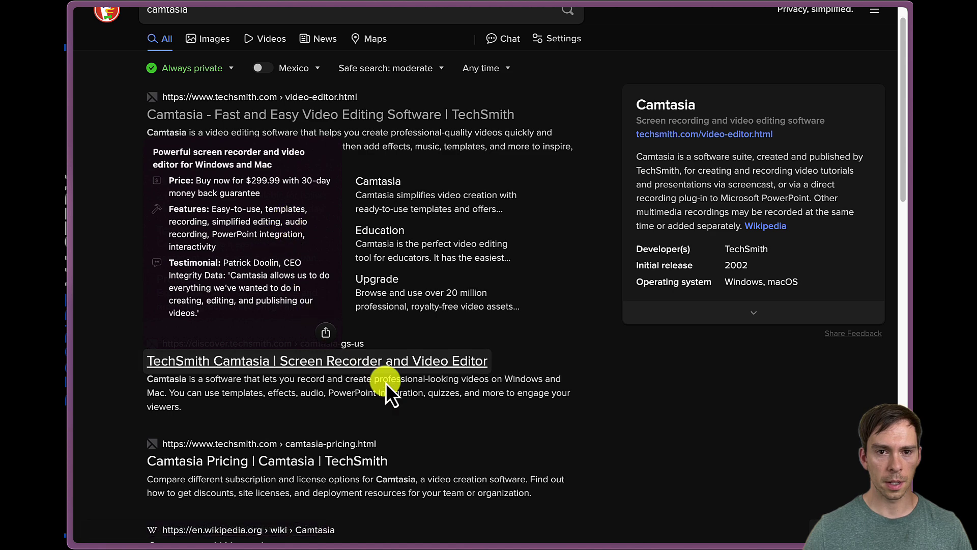
pyautogui.scroll(-5, 367, 351)
pyautogui.moveTo(233, 332)
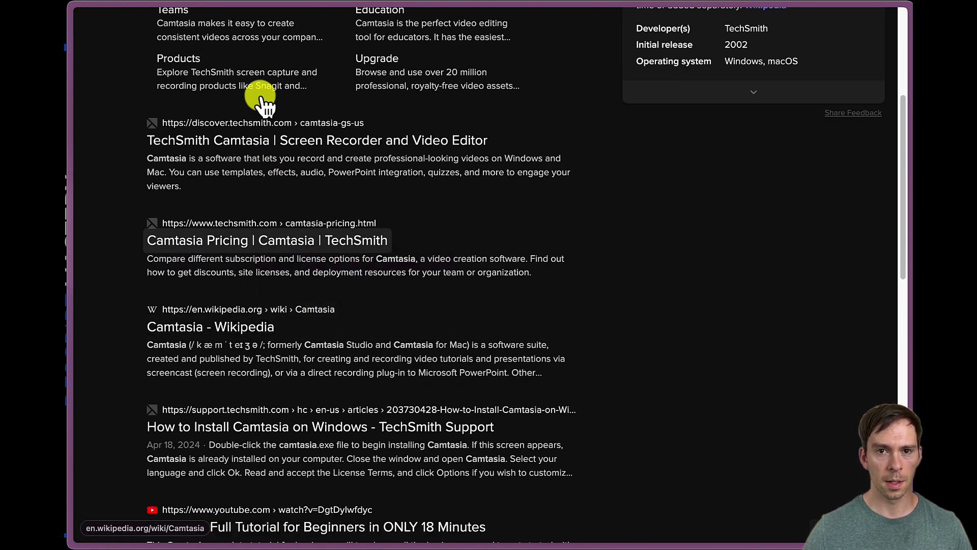
pyautogui.moveTo(72, 405)
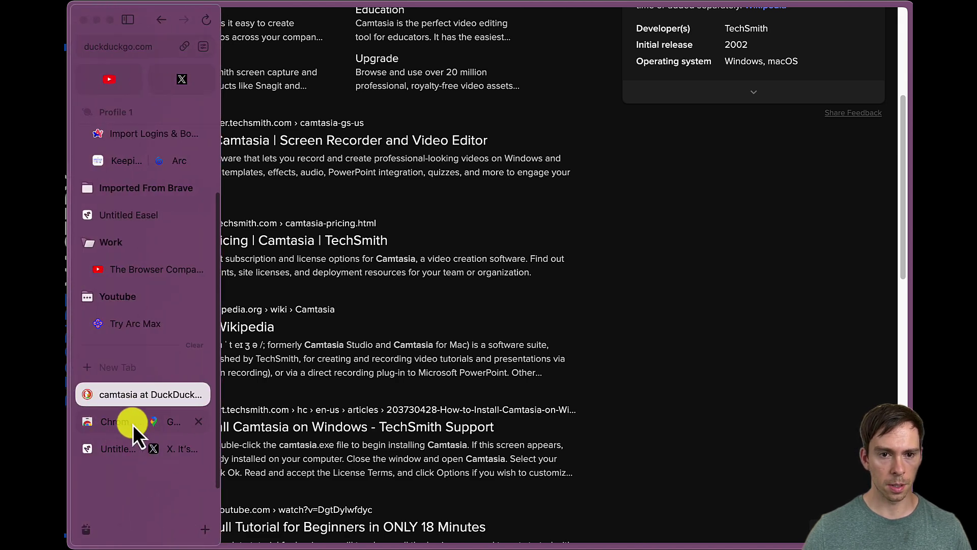
# Step: Open Try Arc Max from the sidebar and Peek-preview the linked Verge article with Shift
pyautogui.click(120, 326)
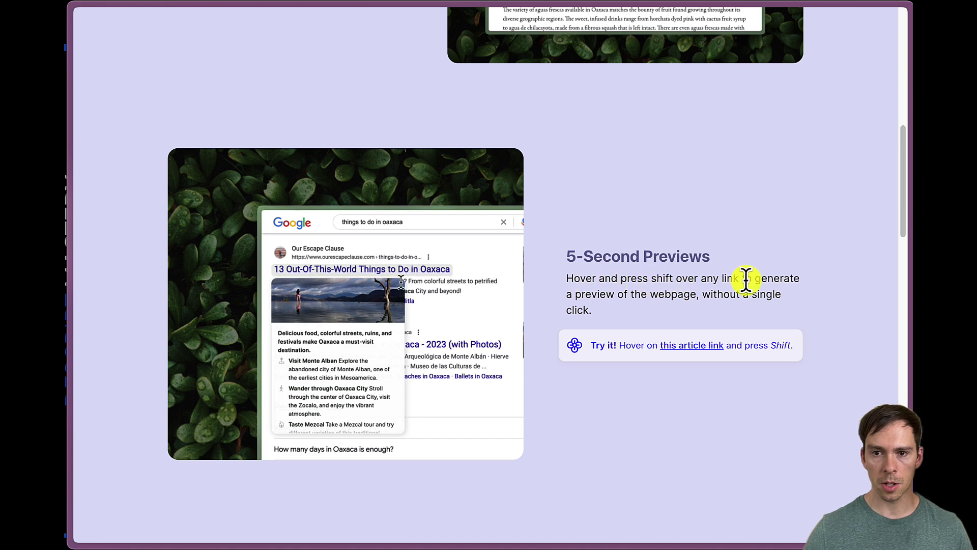
pyautogui.scroll(-1, 717, 331)
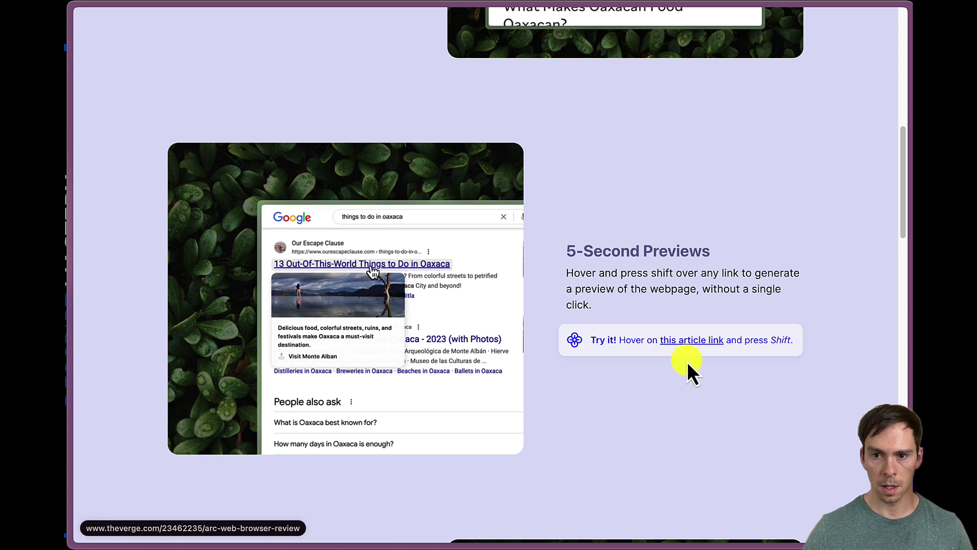
pyautogui.press('shift')
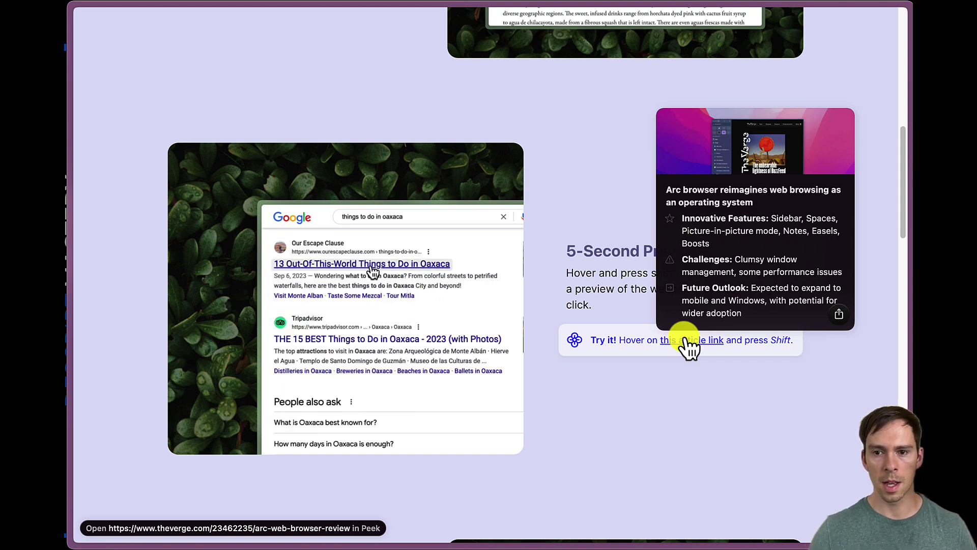
pyautogui.scroll(-7, 573, 390)
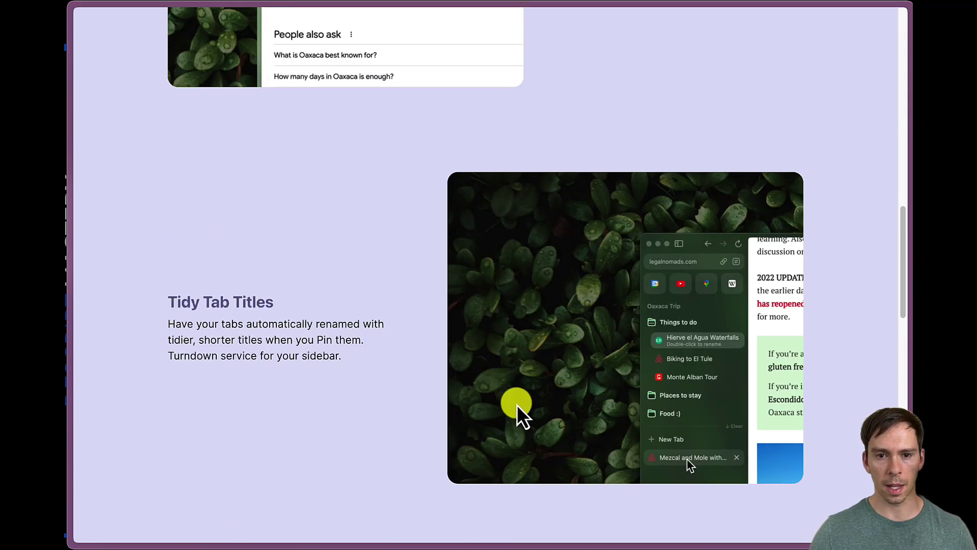
pyautogui.scroll(-2, 371, 319)
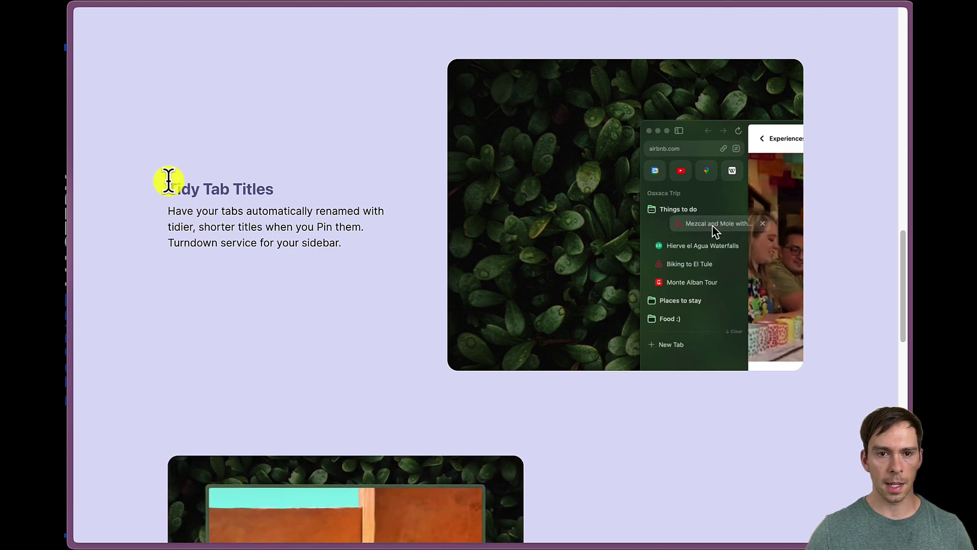
pyautogui.scroll(-1, 286, 269)
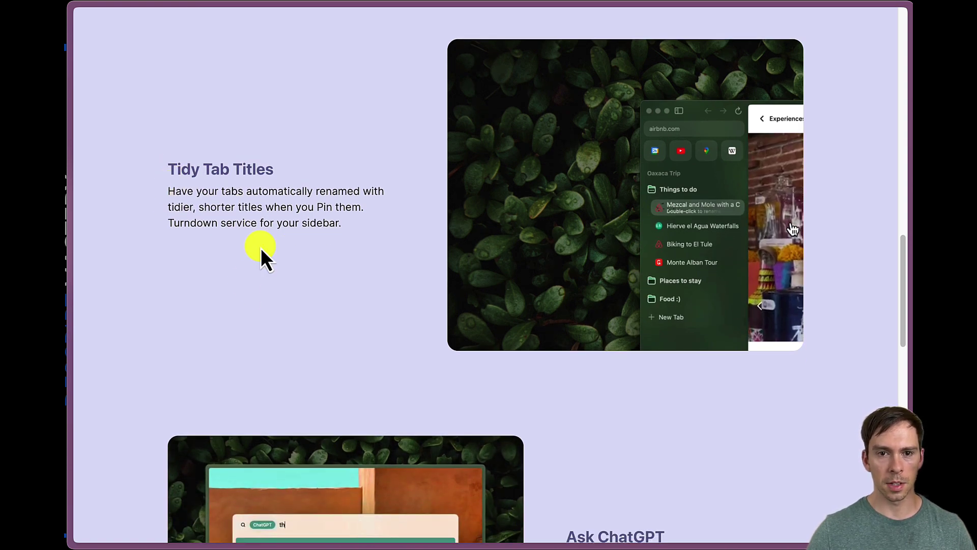
# Step: Switch briefly to the camtasia results, then return to the Arc Max page's Ask ChatGPT section
pyautogui.moveTo(71, 351)
pyautogui.moveTo(127, 393); pyautogui.dragTo(114, 426)
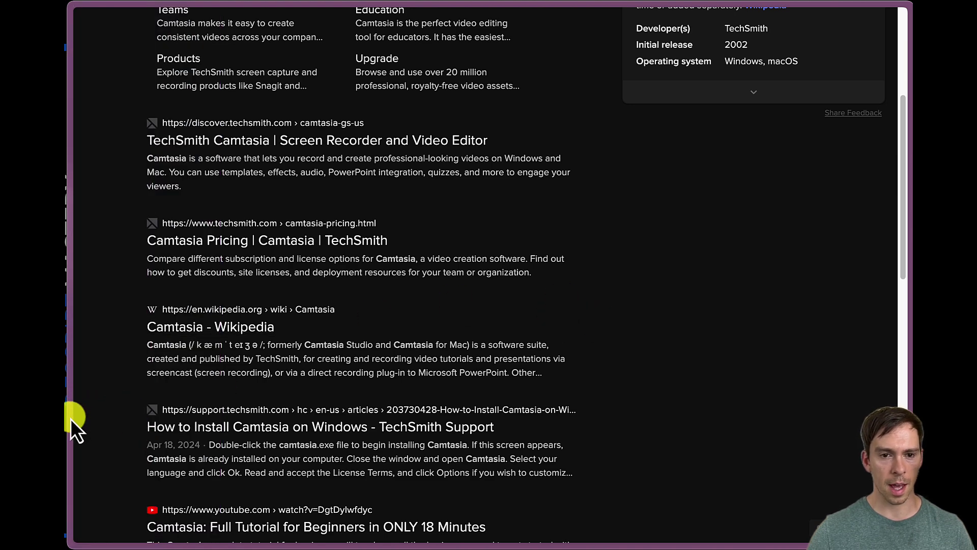
pyautogui.moveTo(70, 418)
pyautogui.click(100, 440)
pyautogui.moveTo(567, 232); pyautogui.dragTo(671, 248)
pyautogui.click(675, 248)
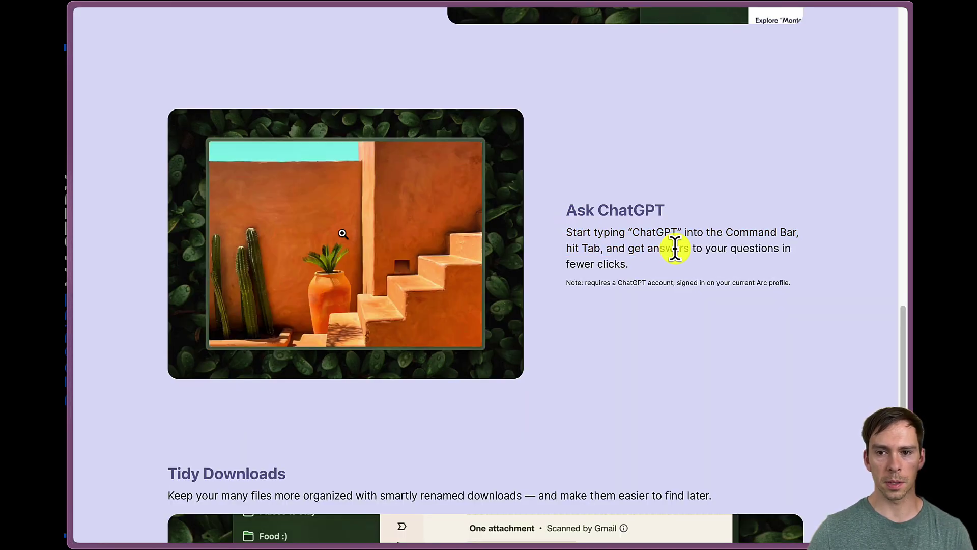
# Step: Send 'what do you know about camtasia' to ChatGPT from the command bar, then highlight the sign-in note
pyautogui.press('super+t')
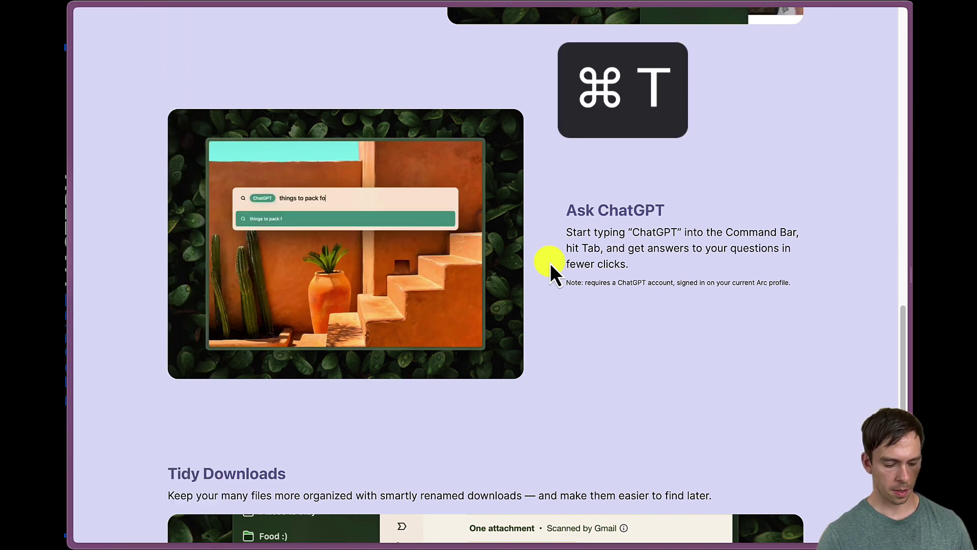
pyautogui.write('chatgpt')
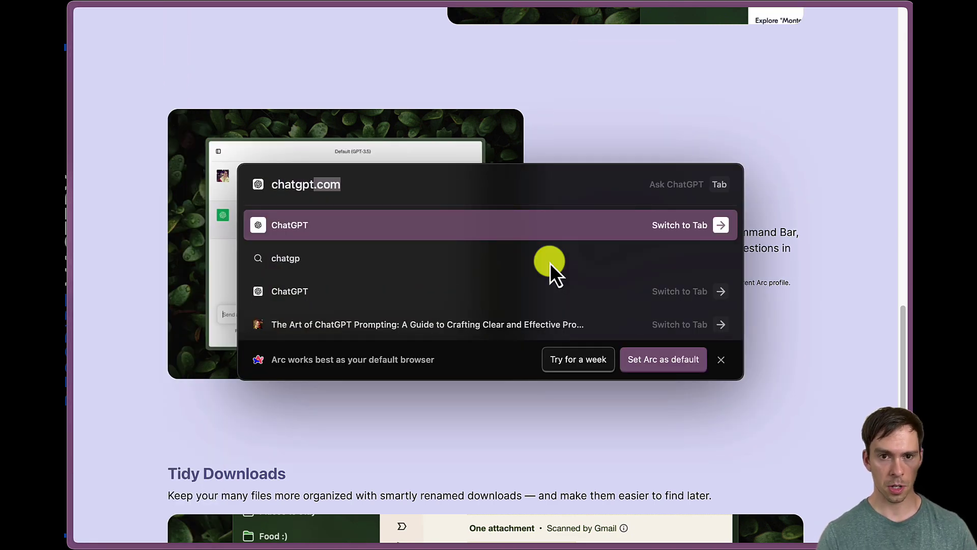
pyautogui.press('Tab')
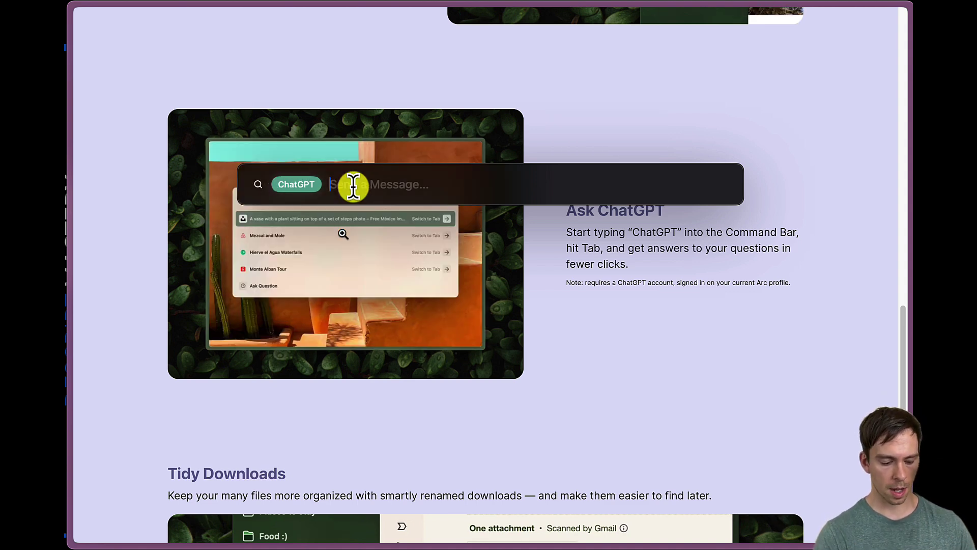
pyautogui.write('what')
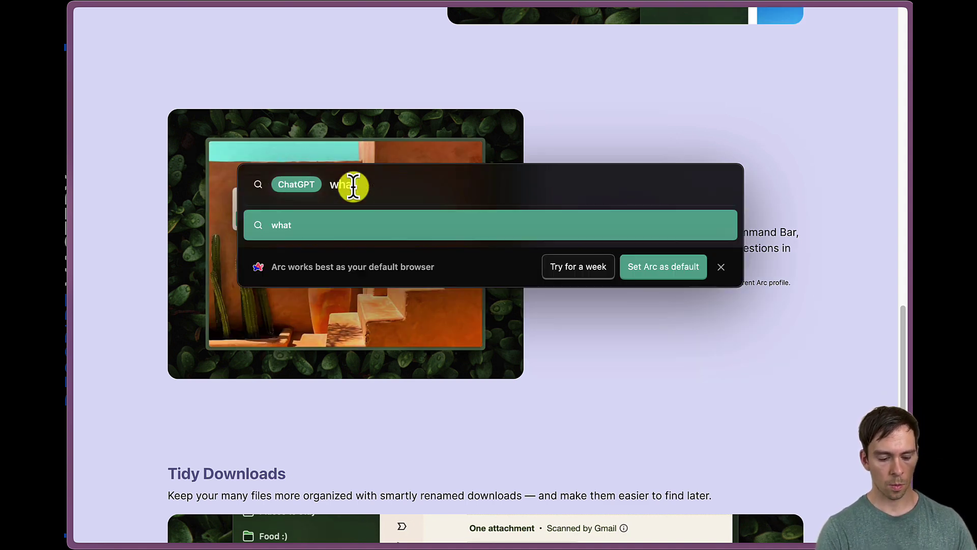
pyautogui.write(' do you know about')
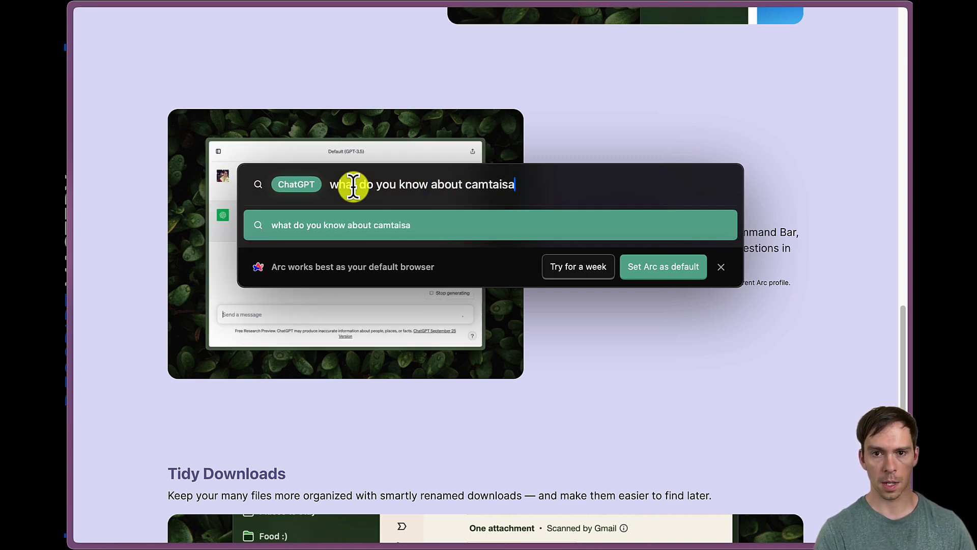
pyautogui.write(' camtais')
pyautogui.press('BackSpace')
pyautogui.press('BackSpace')
pyautogui.write('sia')
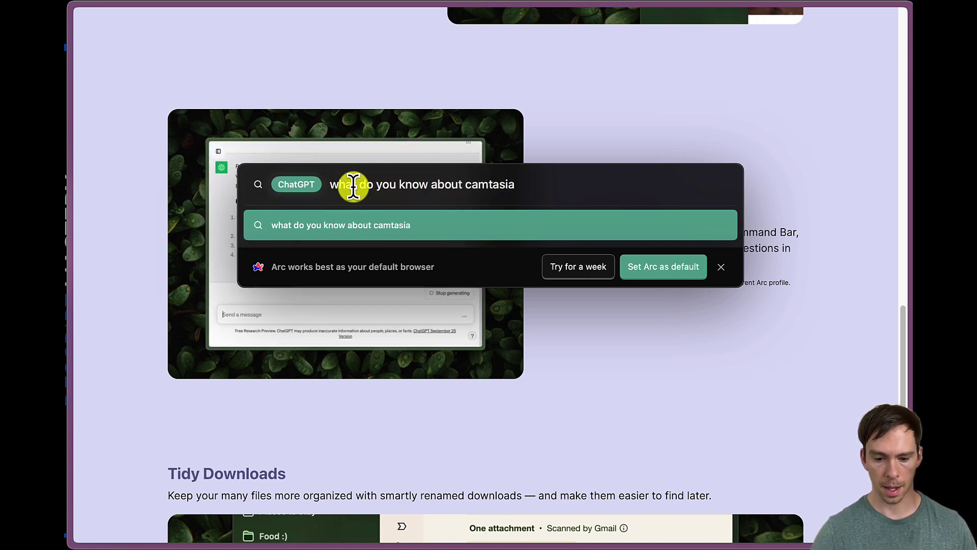
pyautogui.press('Return')
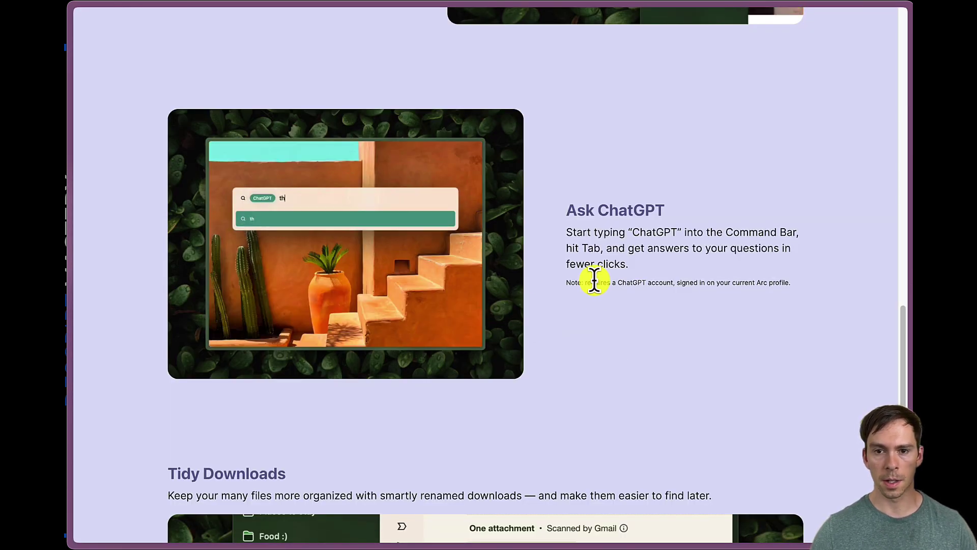
pyautogui.moveTo(594, 282); pyautogui.dragTo(847, 300)
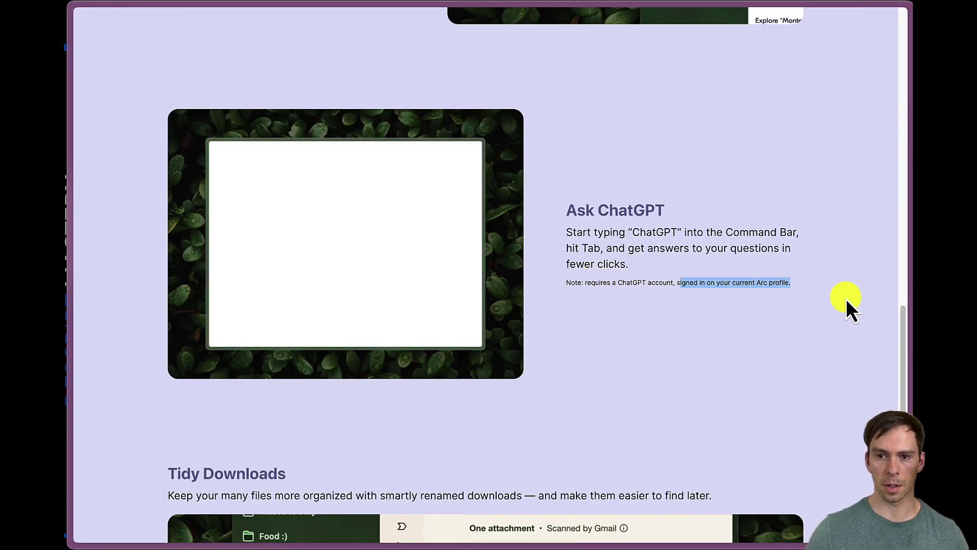
# Step: Scroll from Tidy Downloads to the FAQ's hidden message, back to Tidy Tab Titles, and show the sidebar
pyautogui.scroll(-8, 661, 311)
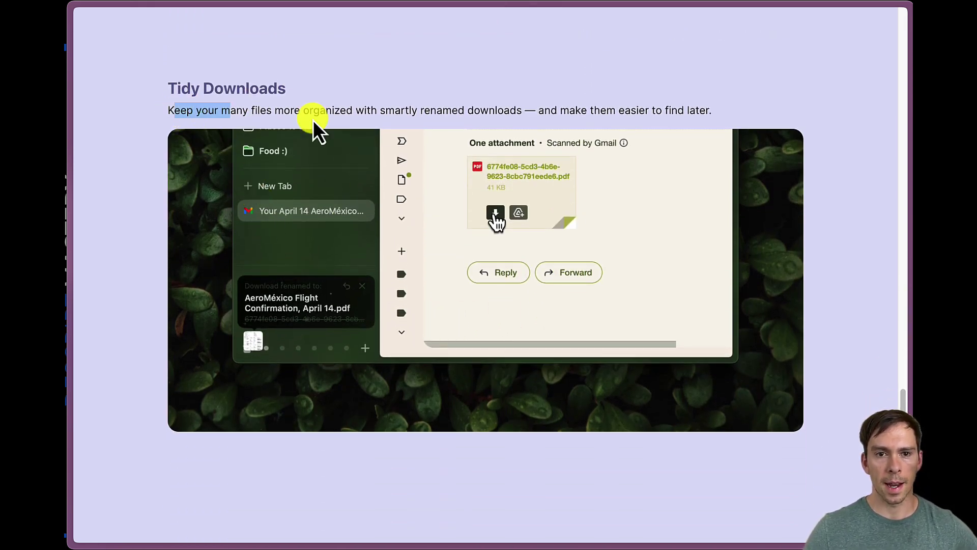
pyautogui.moveTo(313, 120); pyautogui.dragTo(644, 109)
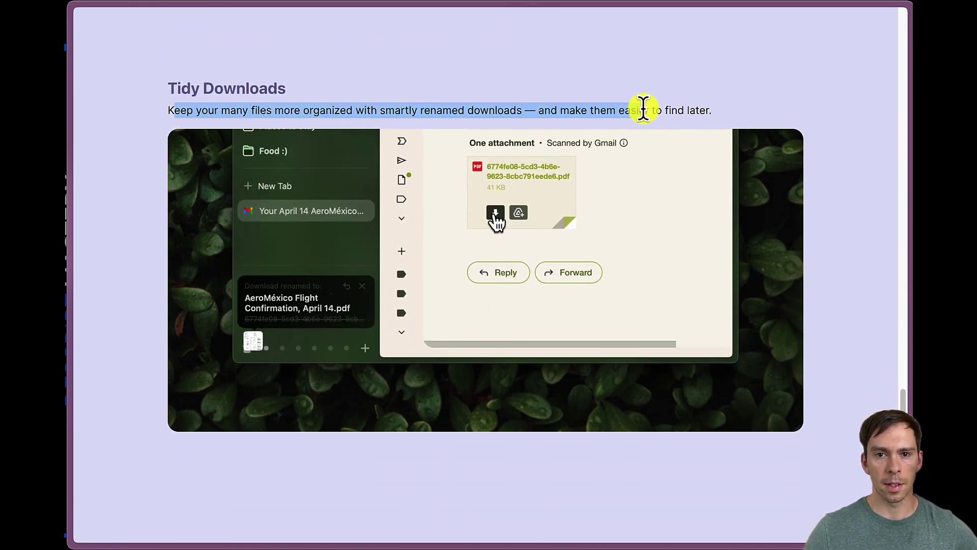
pyautogui.click(386, 491)
pyautogui.scroll(-4, 553, 441)
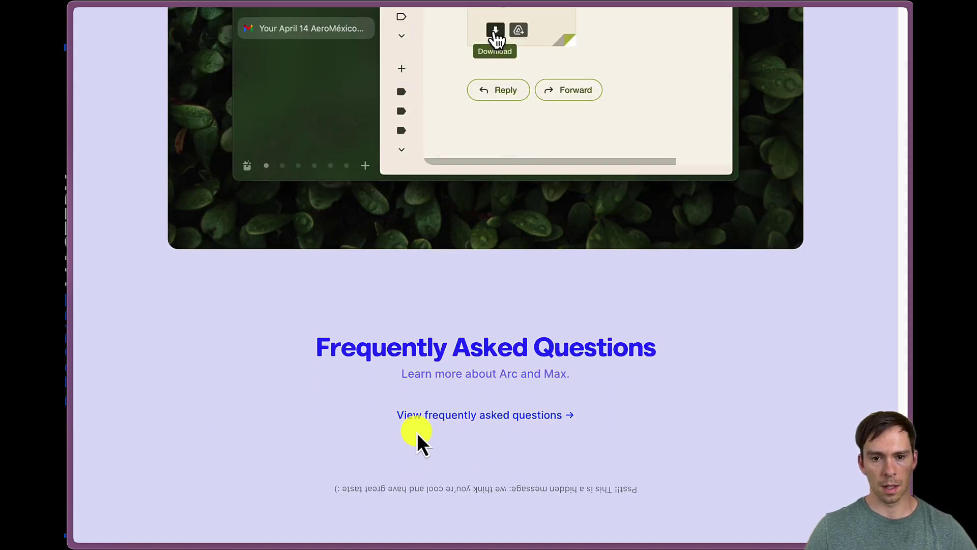
pyautogui.moveTo(603, 490); pyautogui.dragTo(383, 488)
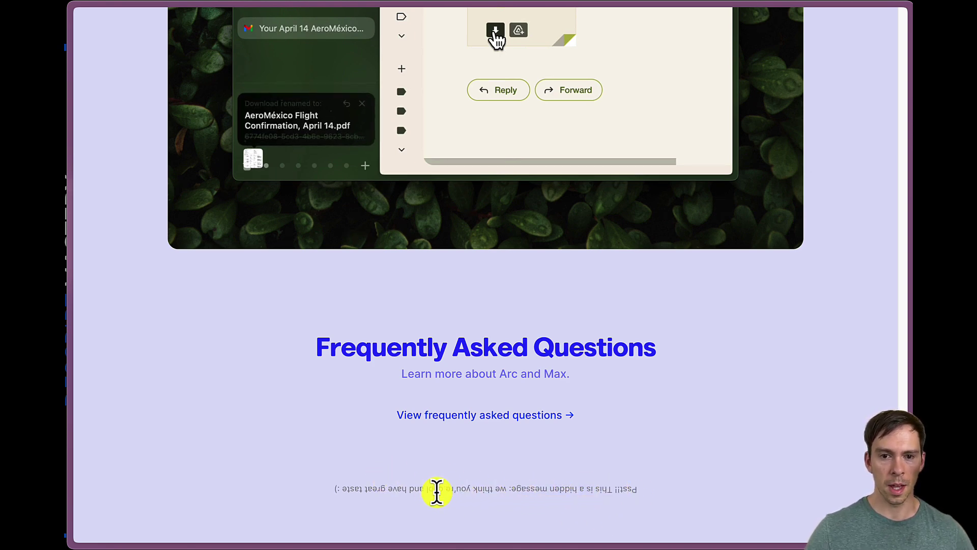
pyautogui.scroll(5, 509, 503)
pyautogui.scroll(-5, 423, 430)
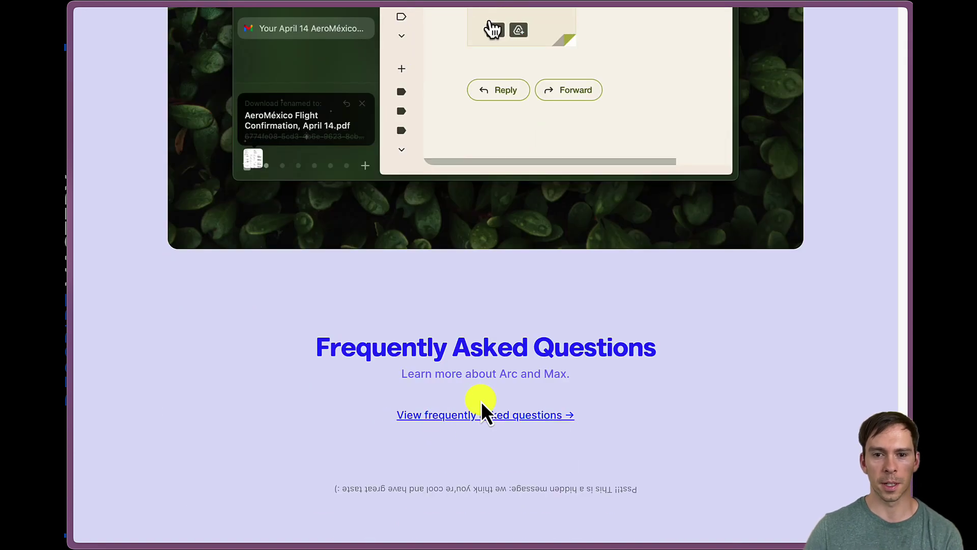
pyautogui.scroll(10, 367, 402)
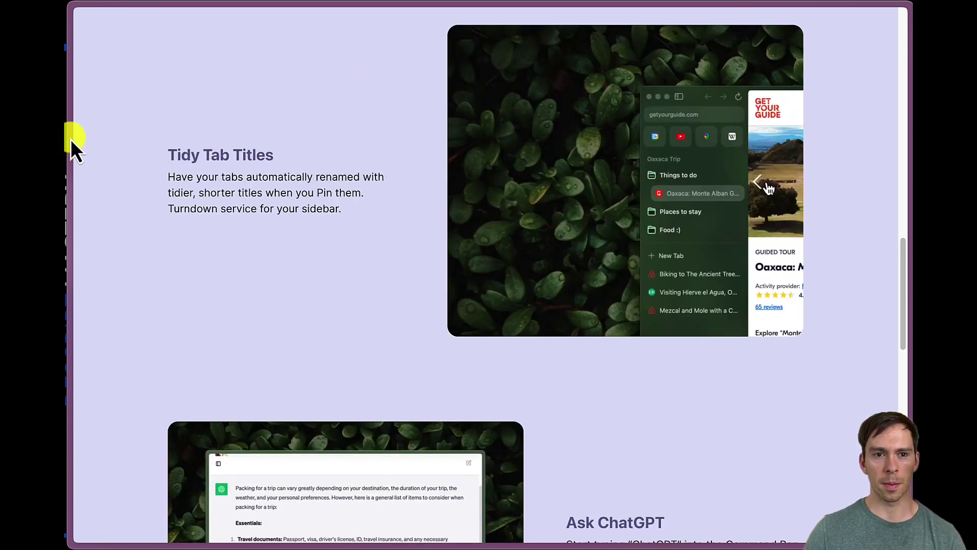
pyautogui.moveTo(71, 138)
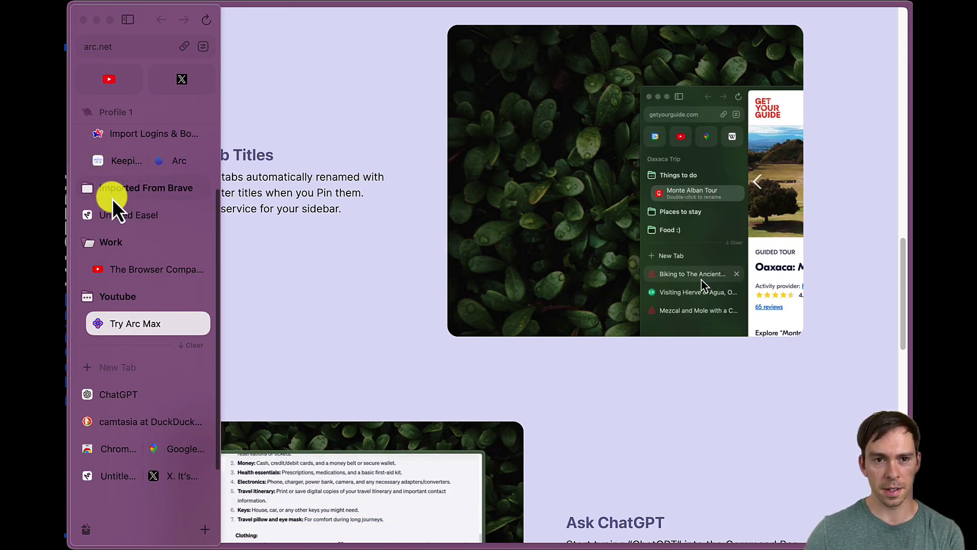
# Step: Open the Library and look through its saved media and Downloads sections
pyautogui.click(85, 531)
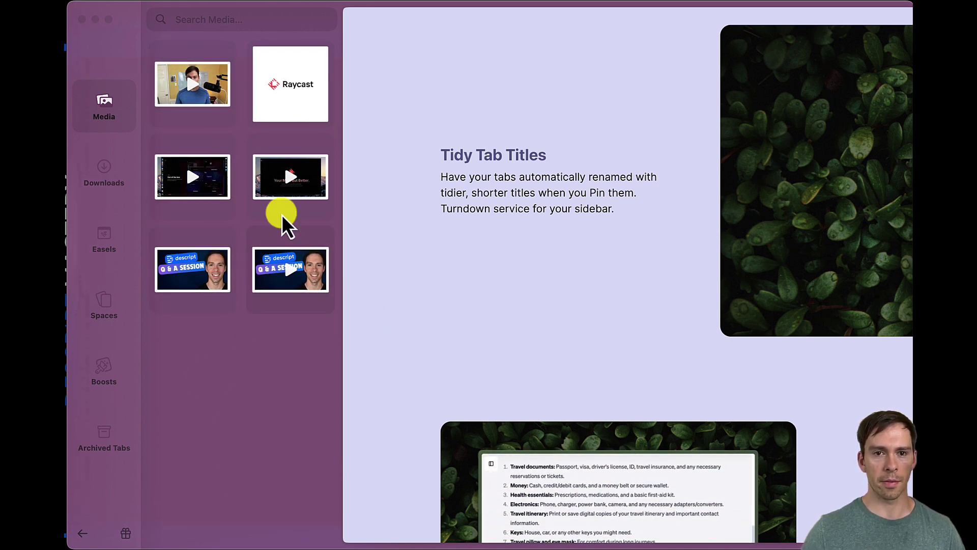
pyautogui.moveTo(280, 98)
pyautogui.mouseDown()
pyautogui.moveTo(458, 196)
pyautogui.moveTo(242, 135)
pyautogui.moveTo(284, 95)
pyautogui.mouseUp()
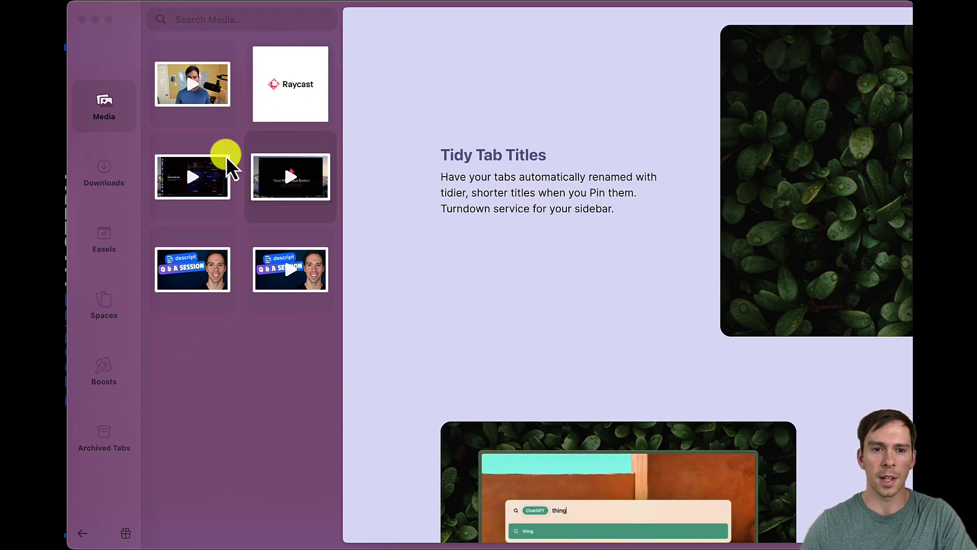
pyautogui.click(121, 171)
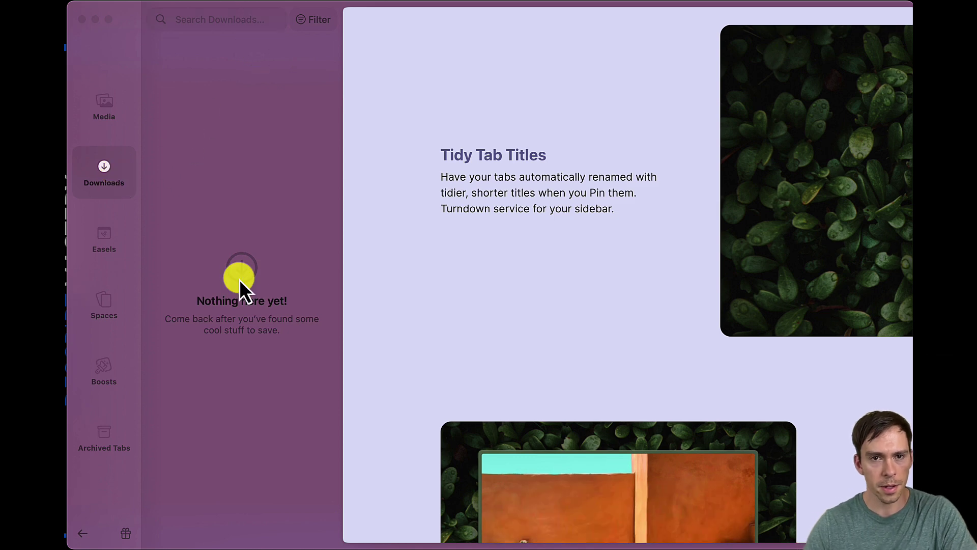
pyautogui.click(93, 127)
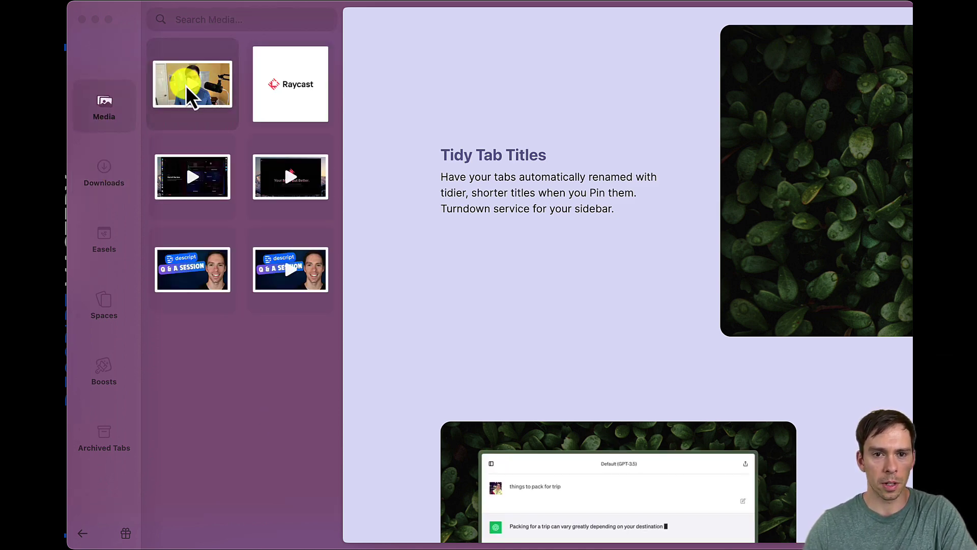
pyautogui.click(126, 178)
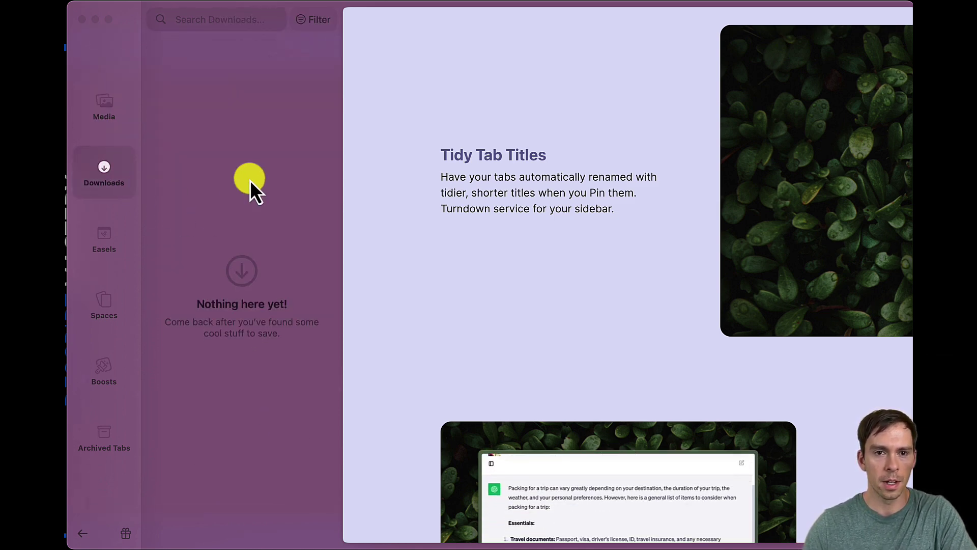
# Step: Open and close Untitled Easel from Easels, then show the Spaces section
pyautogui.click(132, 254)
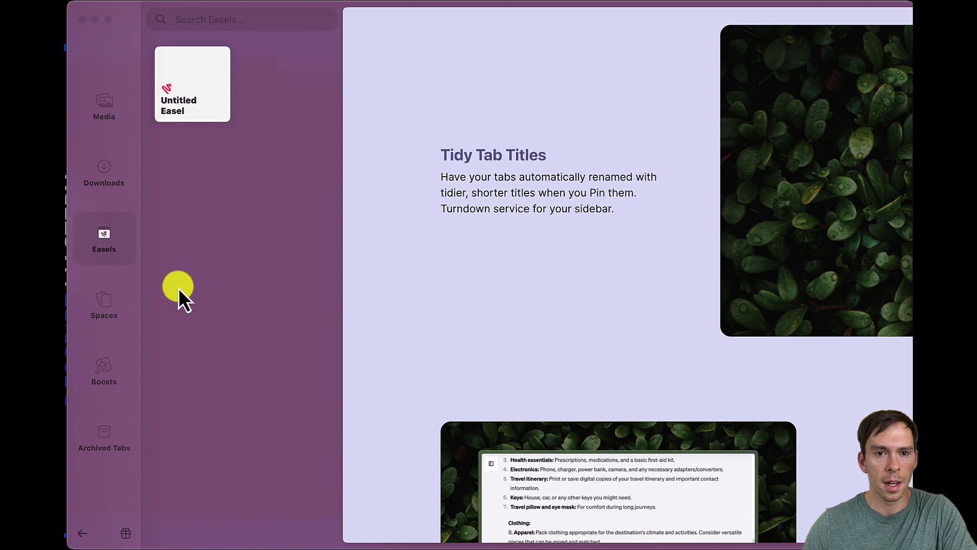
pyautogui.click(199, 81)
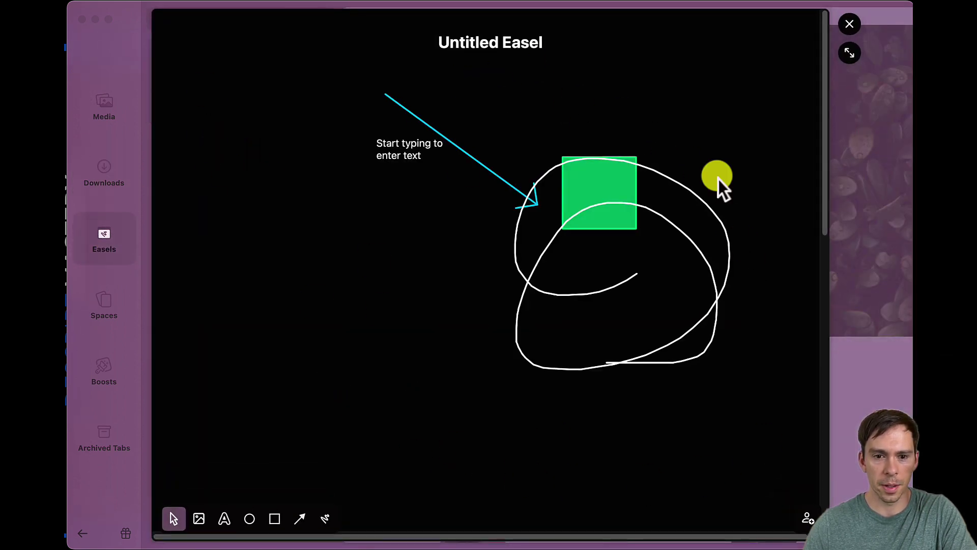
pyautogui.click(849, 25)
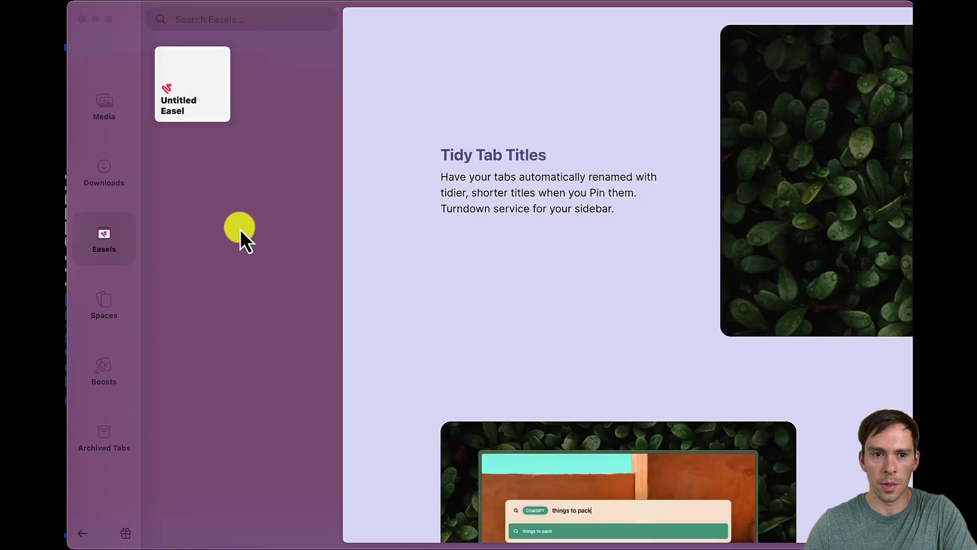
pyautogui.click(92, 309)
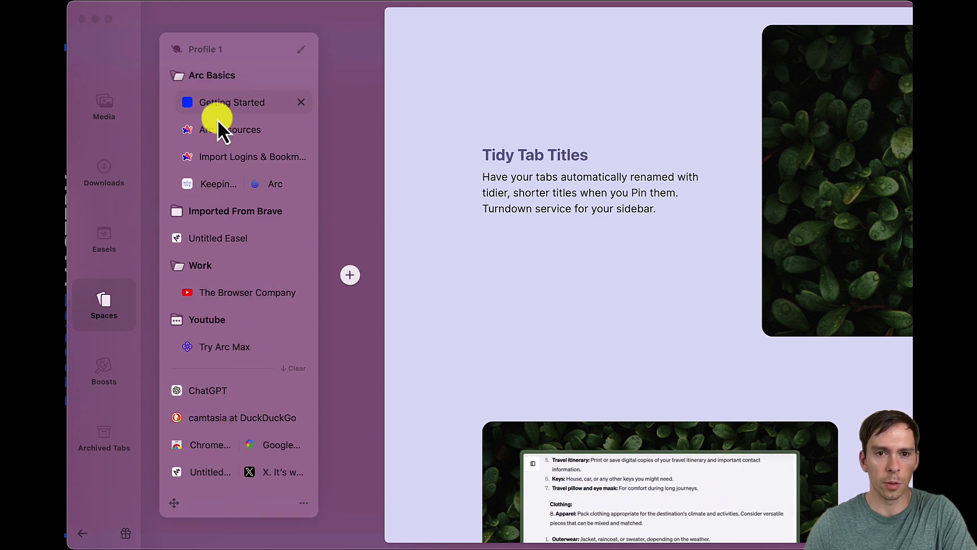
# Step: Follow the Library's Boosts link to the Boost Gallery and browse its listings
pyautogui.click(103, 374)
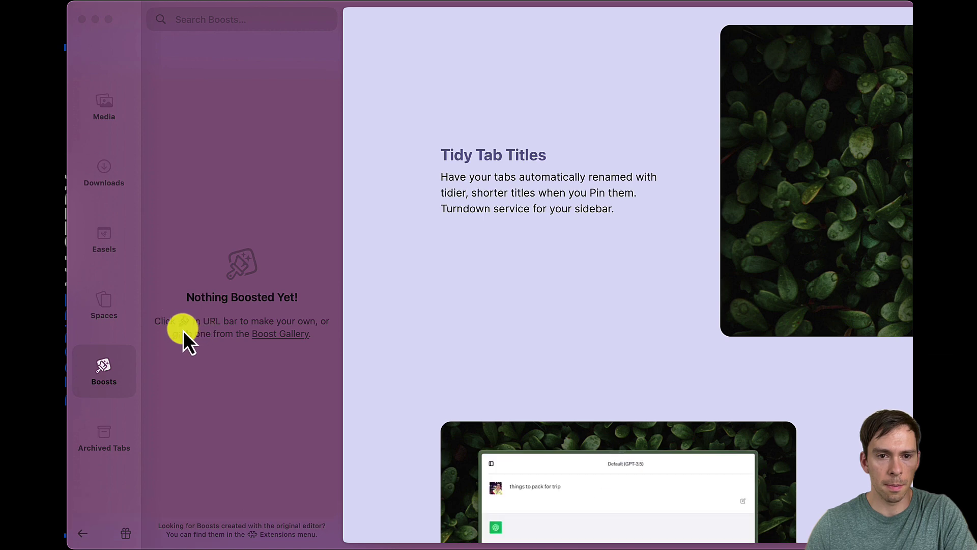
pyautogui.click(270, 335)
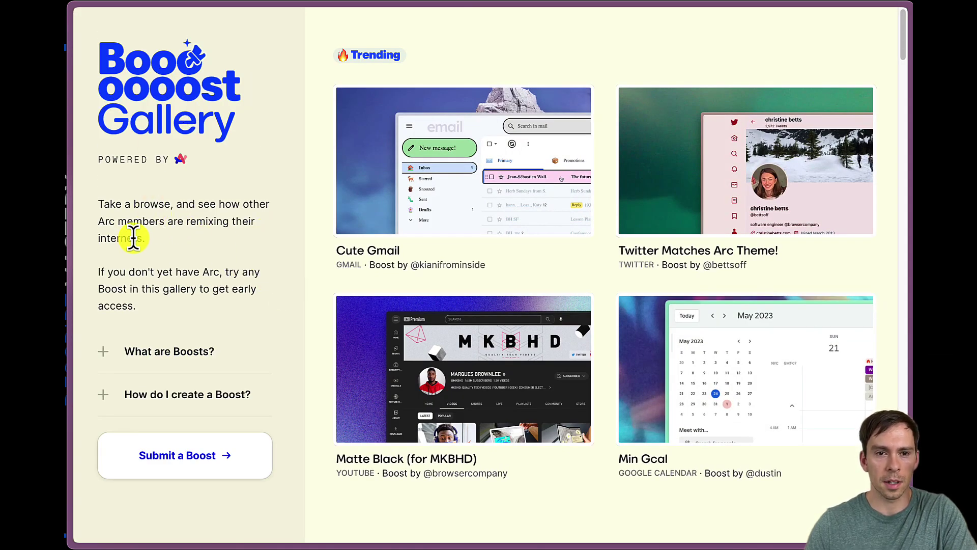
pyautogui.moveTo(489, 173)
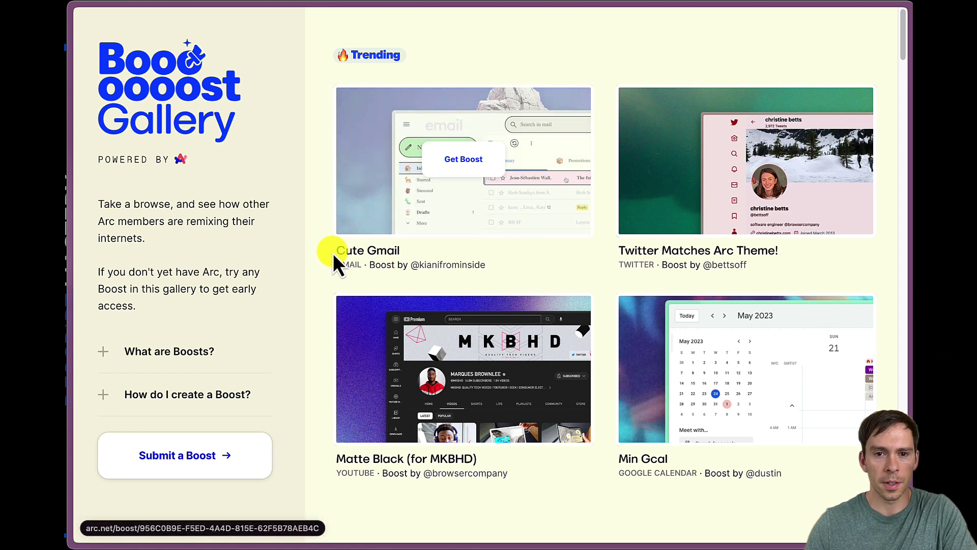
pyautogui.moveTo(333, 252); pyautogui.dragTo(313, 198)
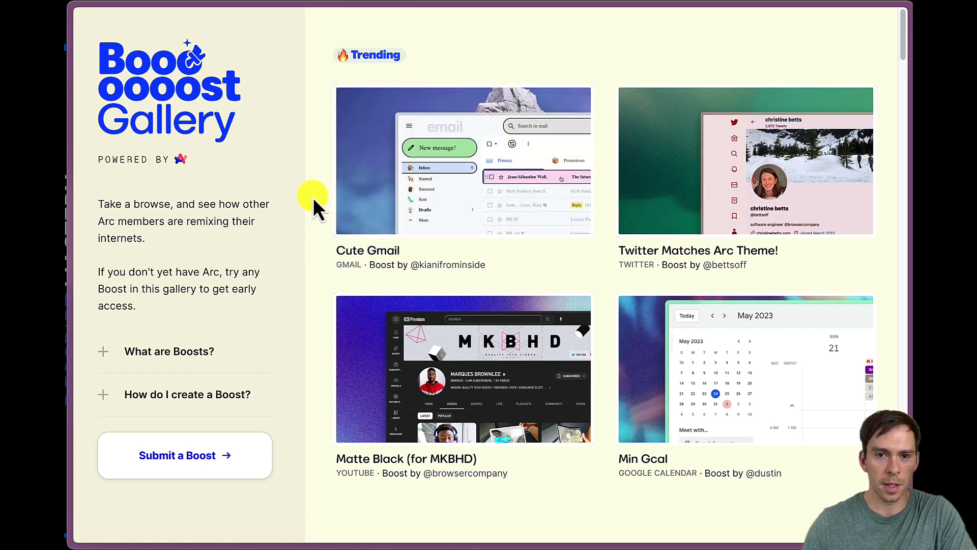
pyautogui.moveTo(399, 160)
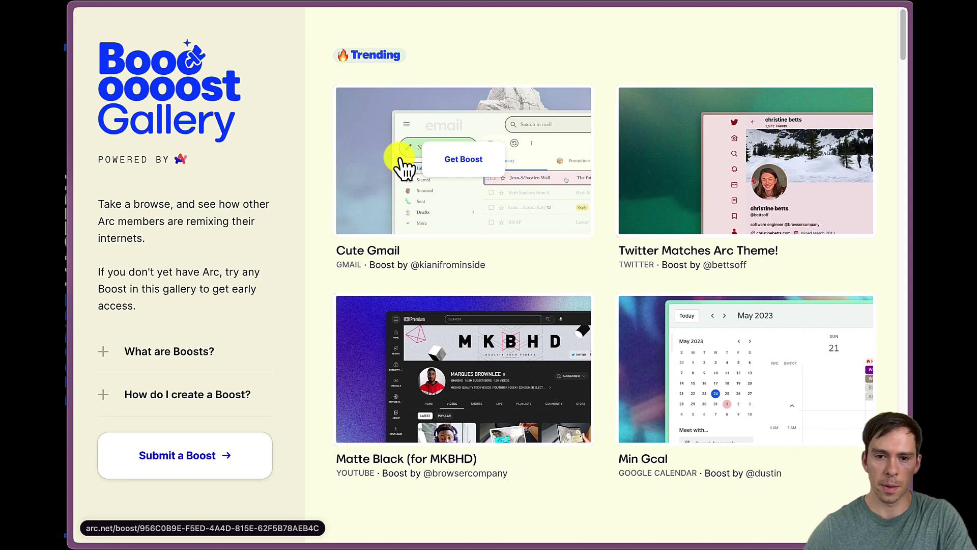
pyautogui.moveTo(435, 472)
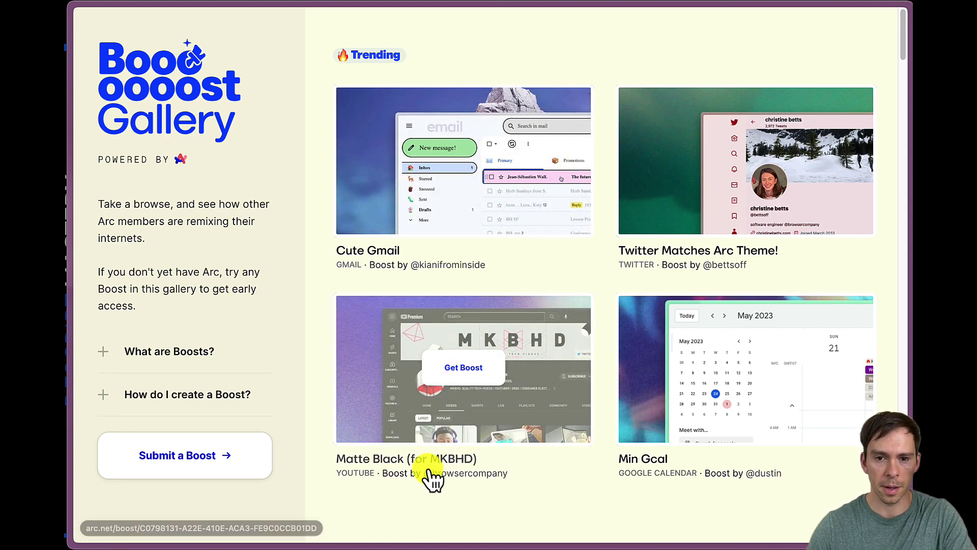
pyautogui.scroll(-2, 484, 327)
pyautogui.scroll(-3, 532, 397)
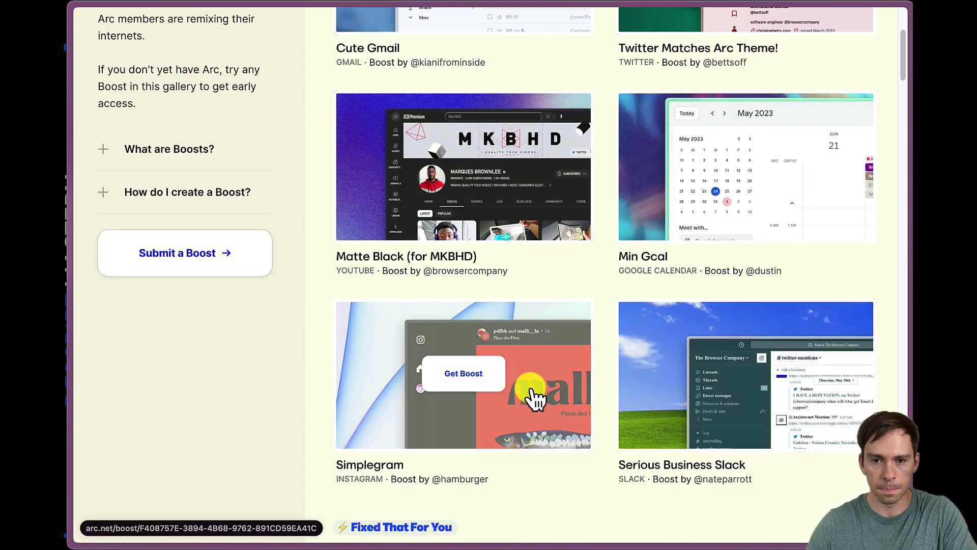
pyautogui.scroll(-4, 593, 408)
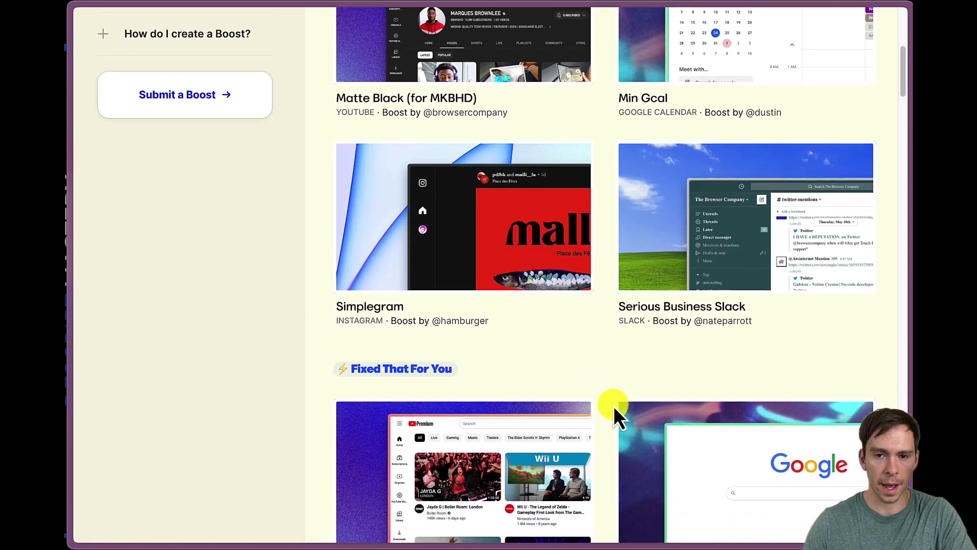
pyautogui.scroll(9, 615, 407)
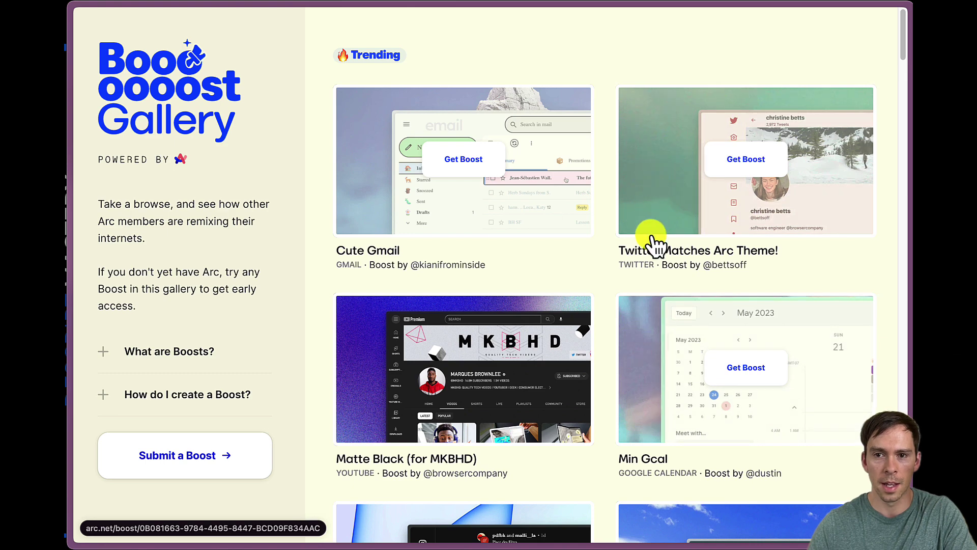
# Step: Preview the Twitter Matches Arc Theme boost, dismiss it, and keep scrolling the gallery
pyautogui.click(674, 256)
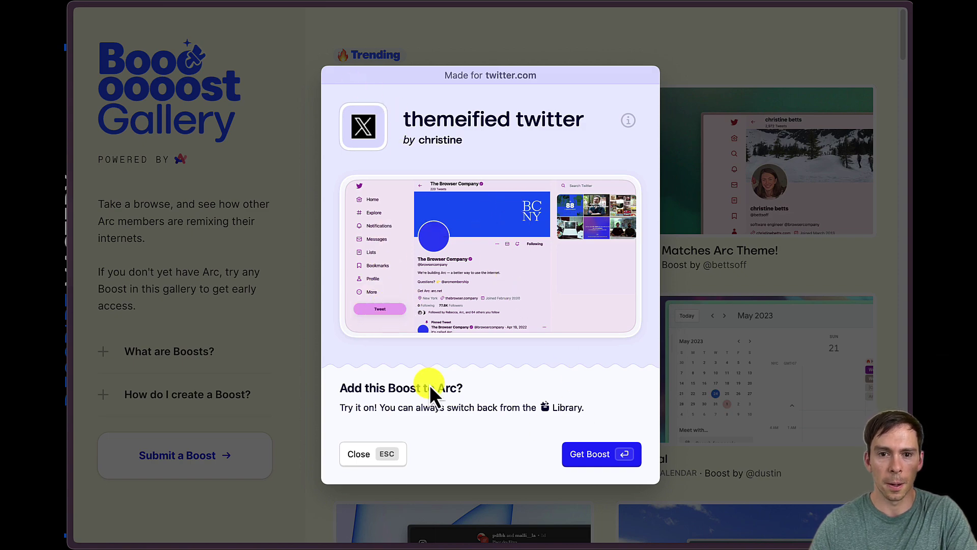
pyautogui.click(359, 454)
pyautogui.scroll(-10, 585, 423)
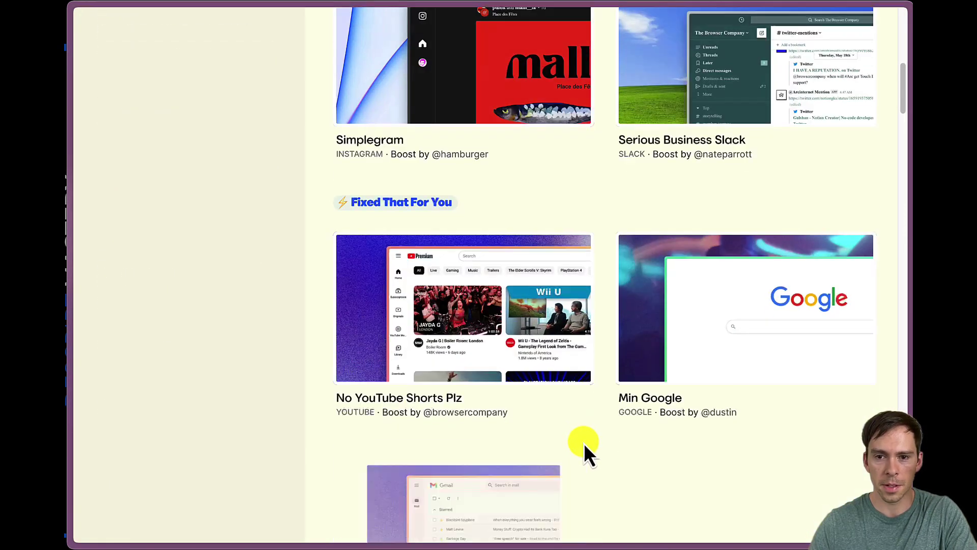
pyautogui.scroll(-8, 595, 458)
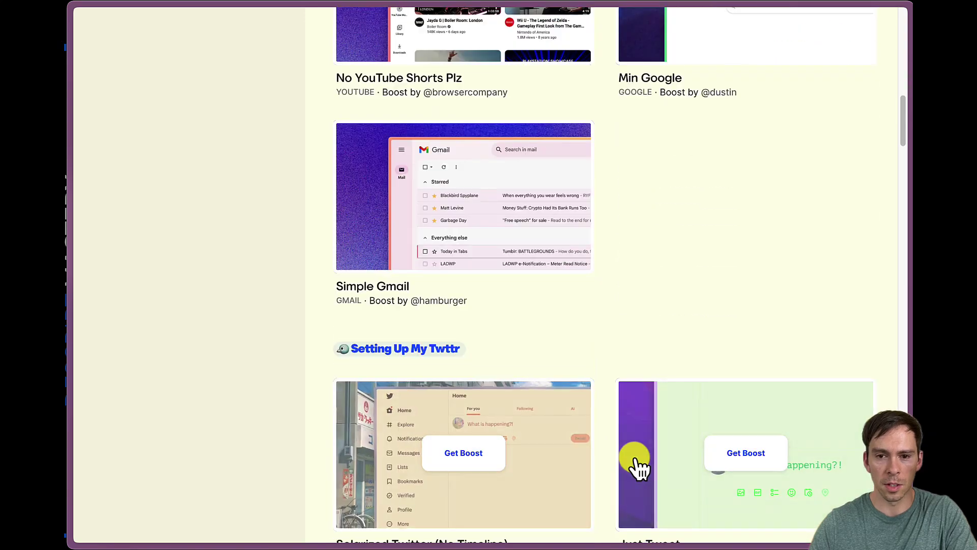
pyautogui.scroll(-5, 601, 444)
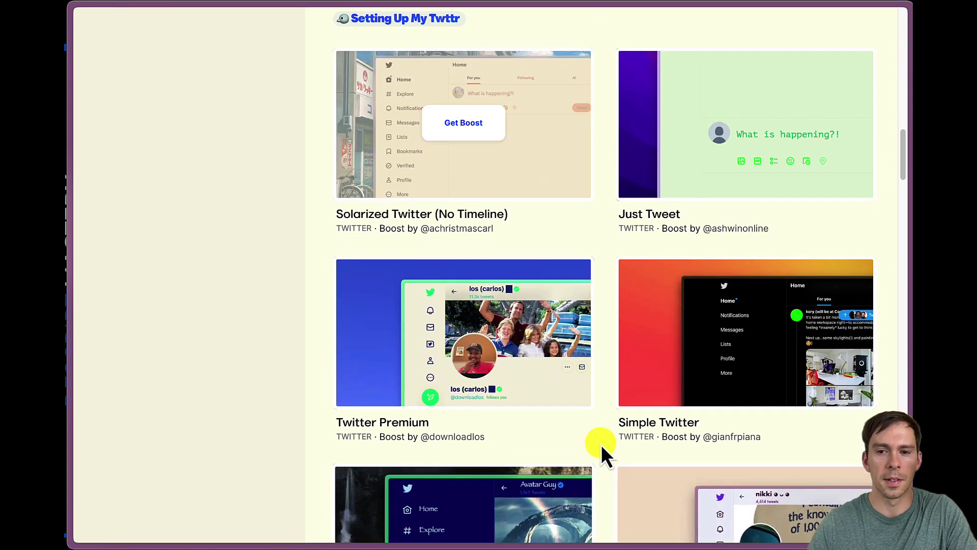
pyautogui.scroll(-4, 601, 445)
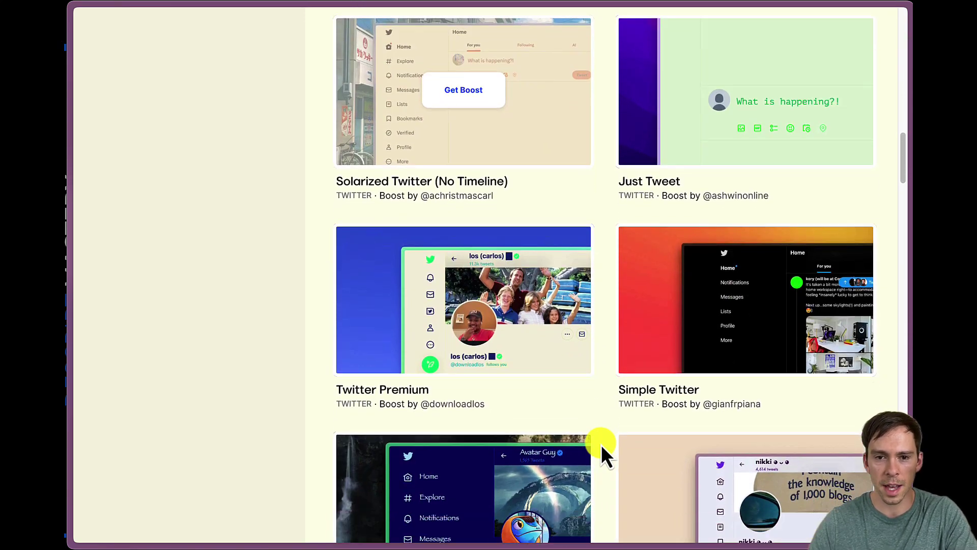
pyautogui.scroll(9, 593, 430)
pyautogui.scroll(10, 593, 429)
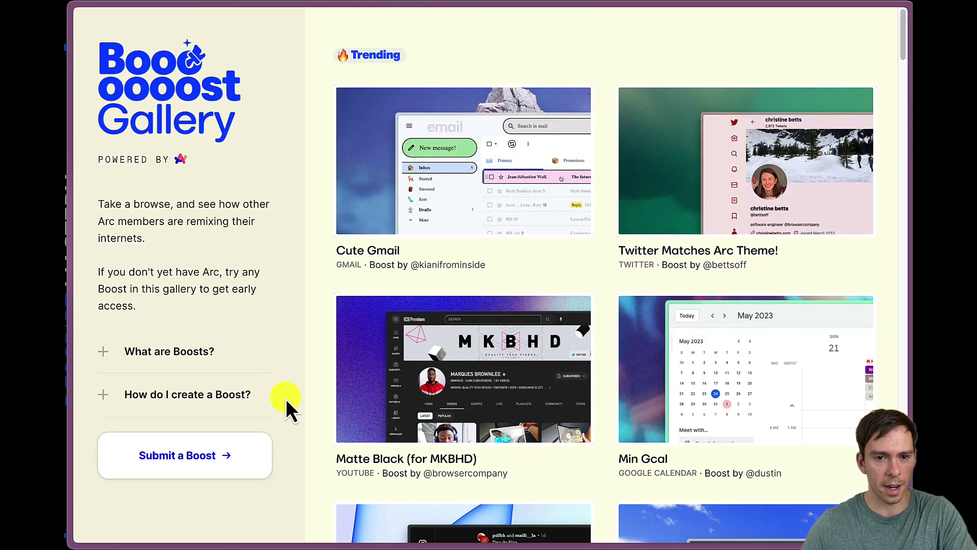
# Step: Bring back the sidebar and open the Library on its empty Boosts section
pyautogui.moveTo(497, 349)
pyautogui.scroll(-2, 610, 334)
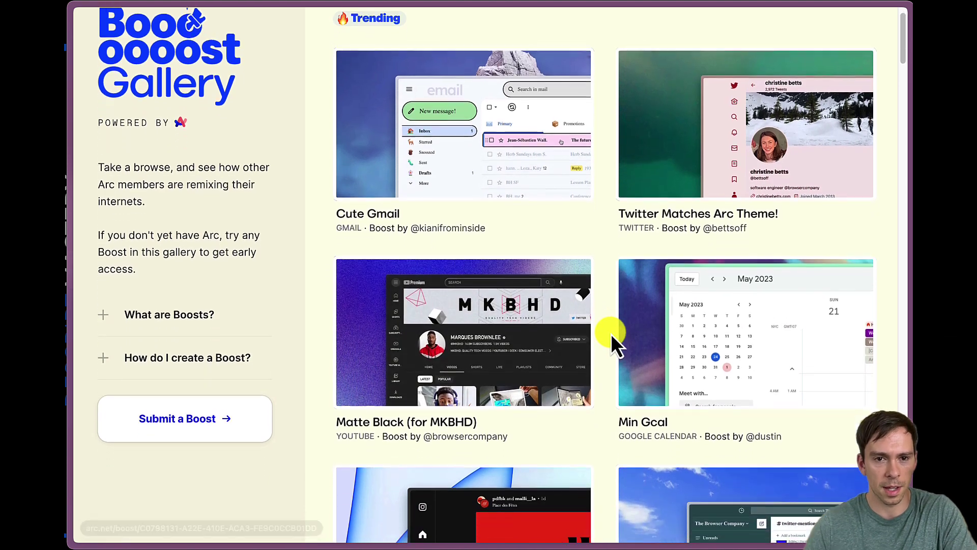
pyautogui.press('super+s')
pyautogui.click(93, 523)
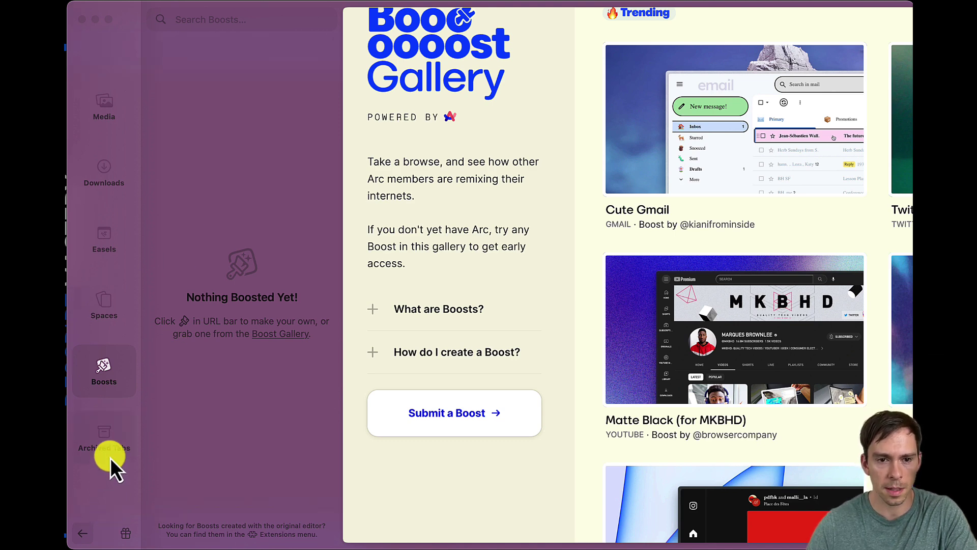
# Step: List the archived tabs, then close the Library to leave the Boost Gallery full-window
pyautogui.click(108, 441)
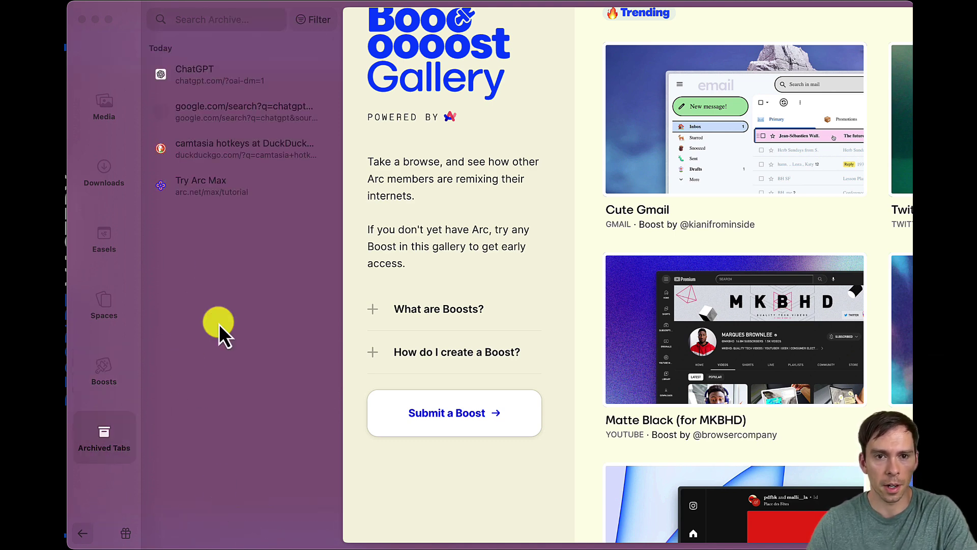
pyautogui.click(79, 533)
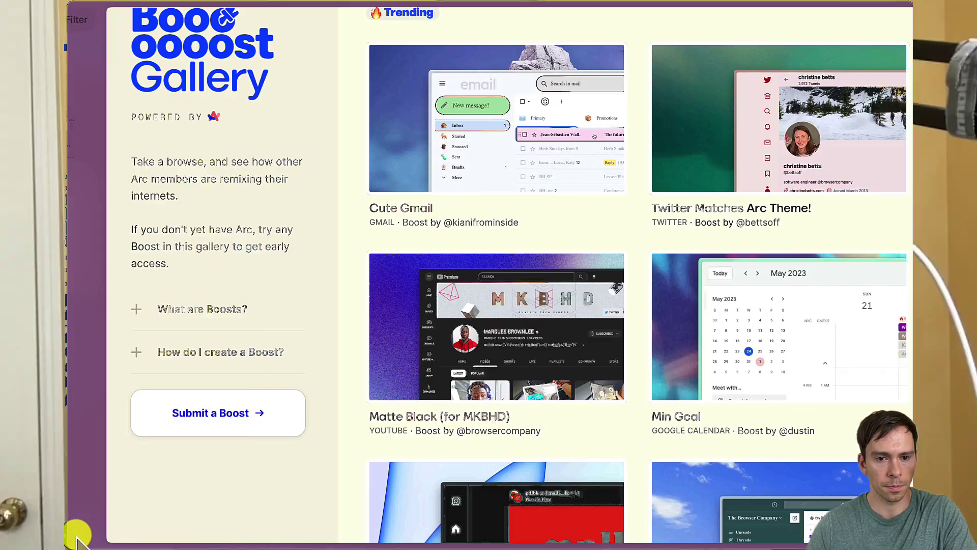